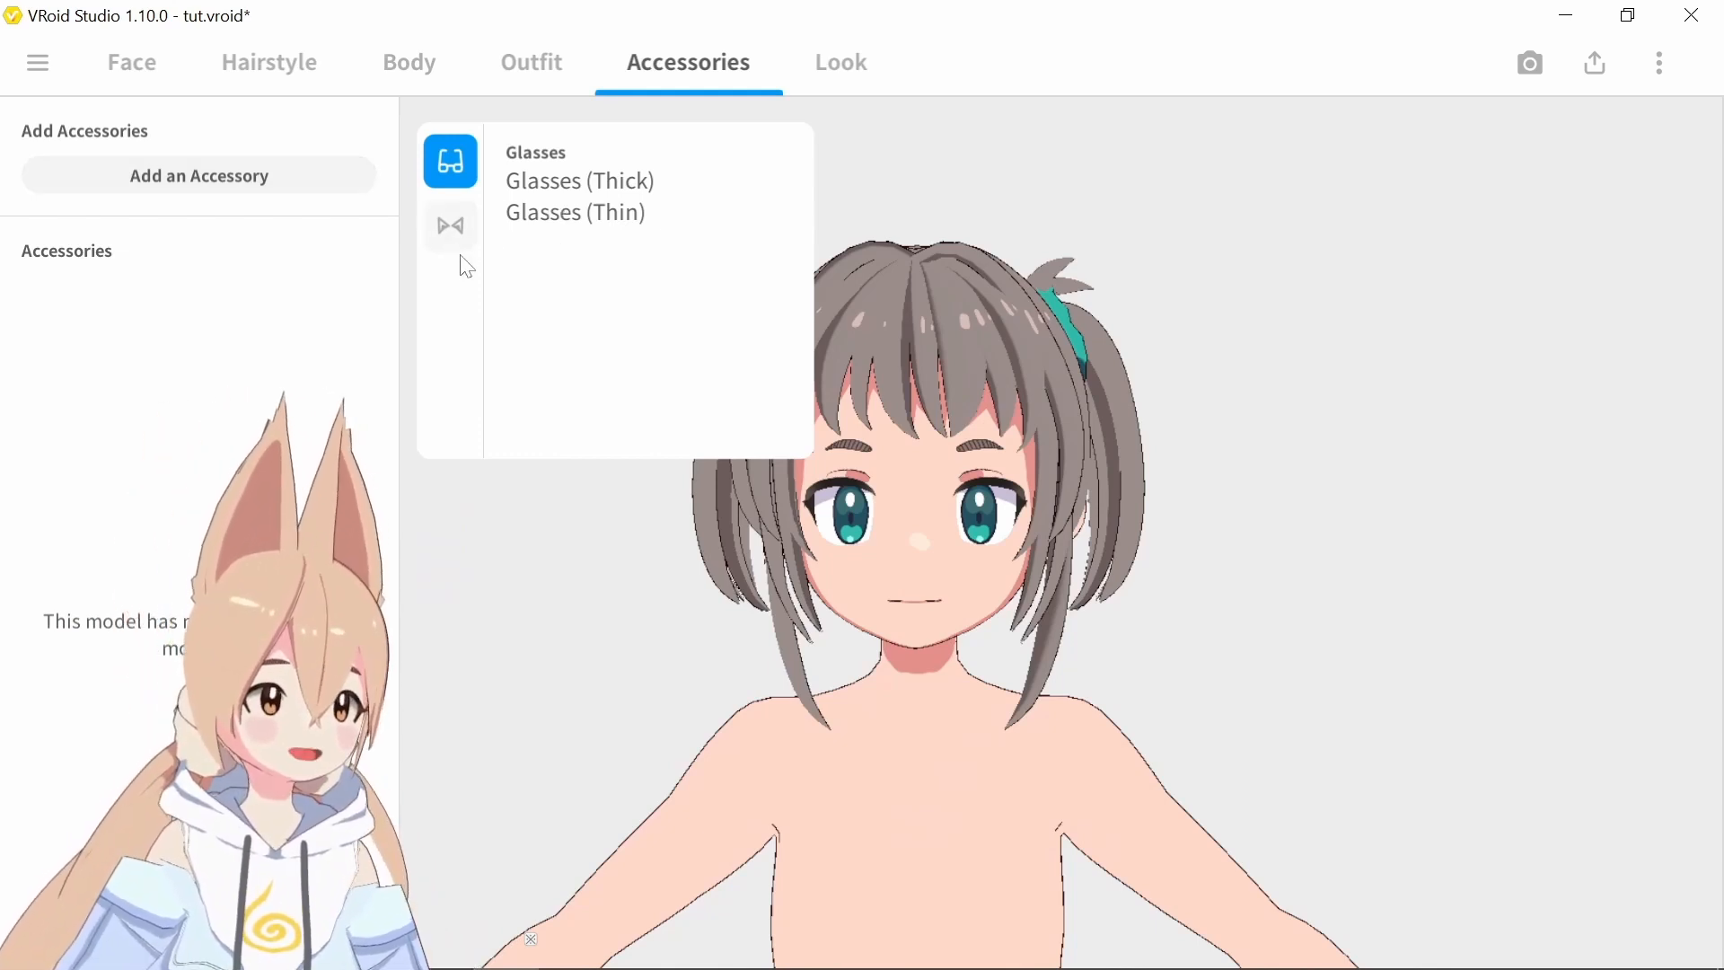
Add the Cat Ears accessory from the Furry Ears category to the character
click(452, 227)
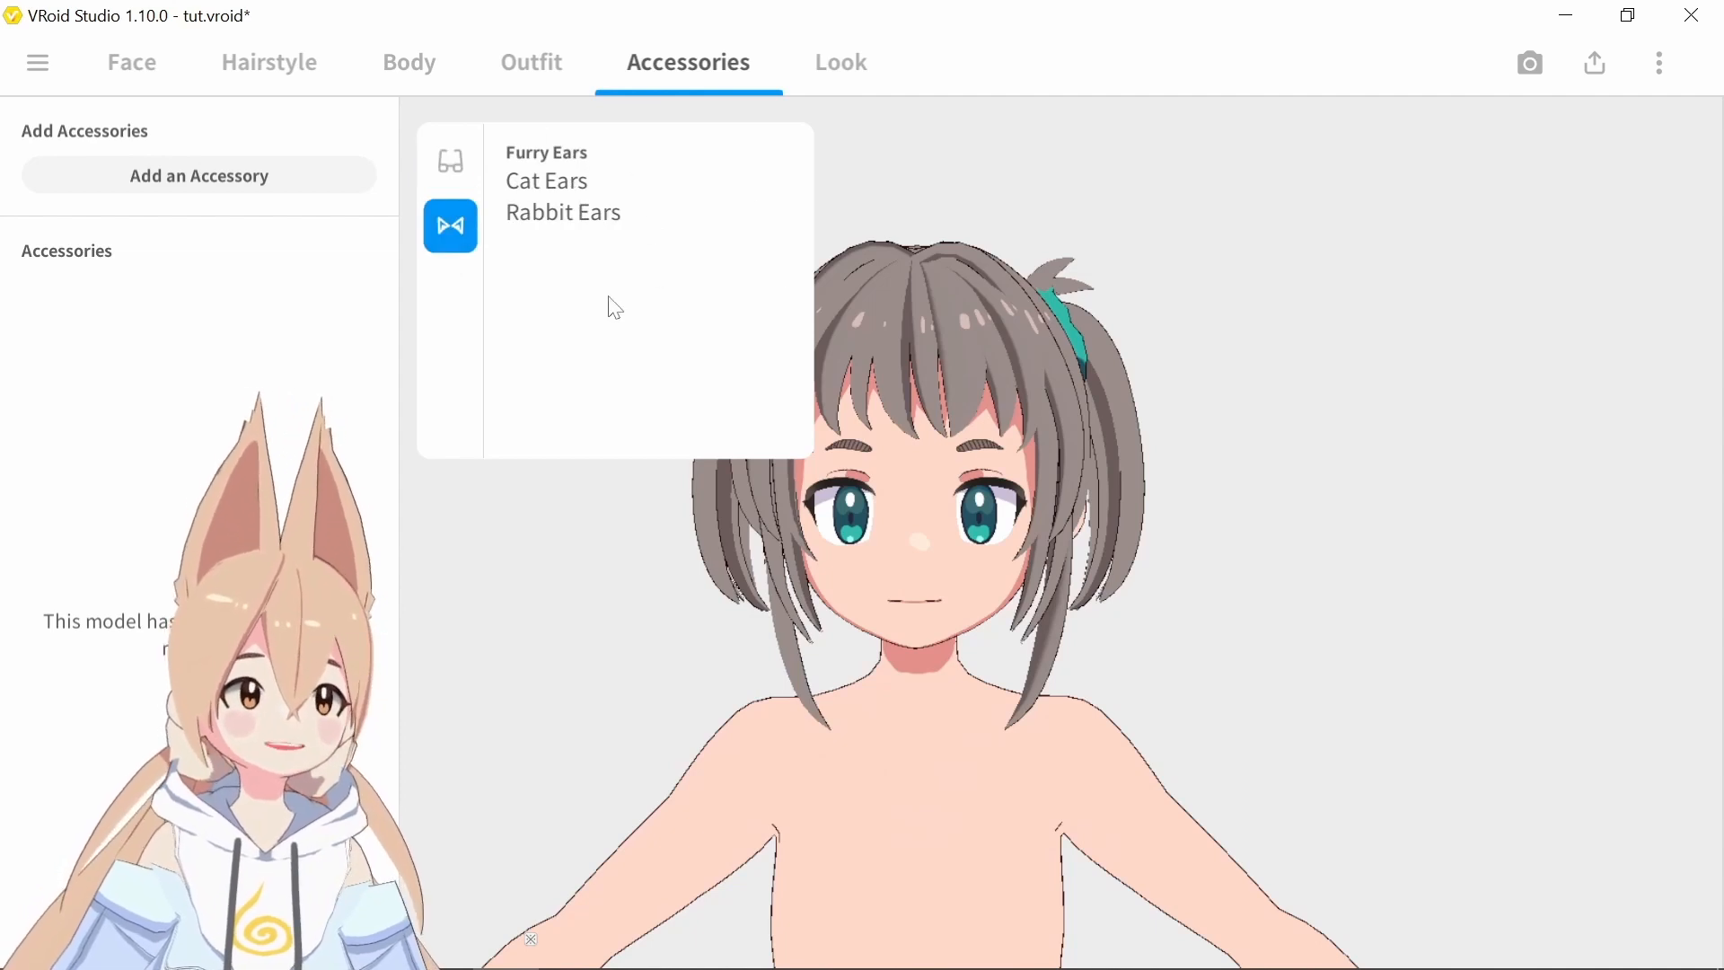
click(584, 180)
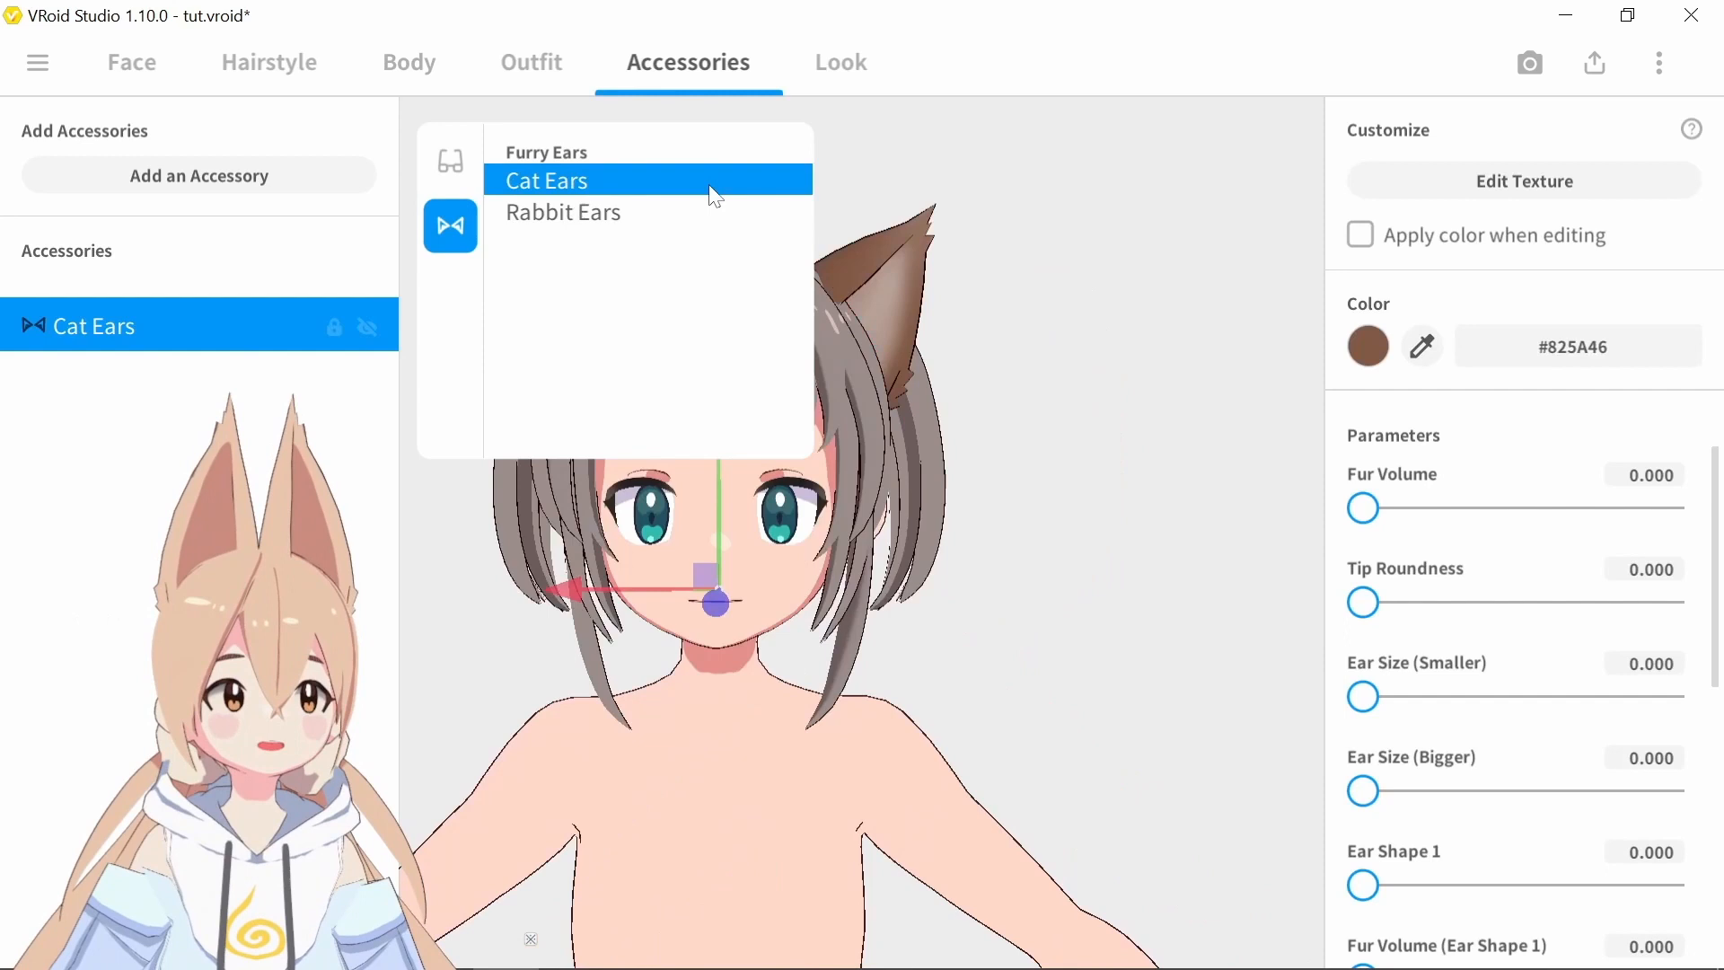
click(1038, 351)
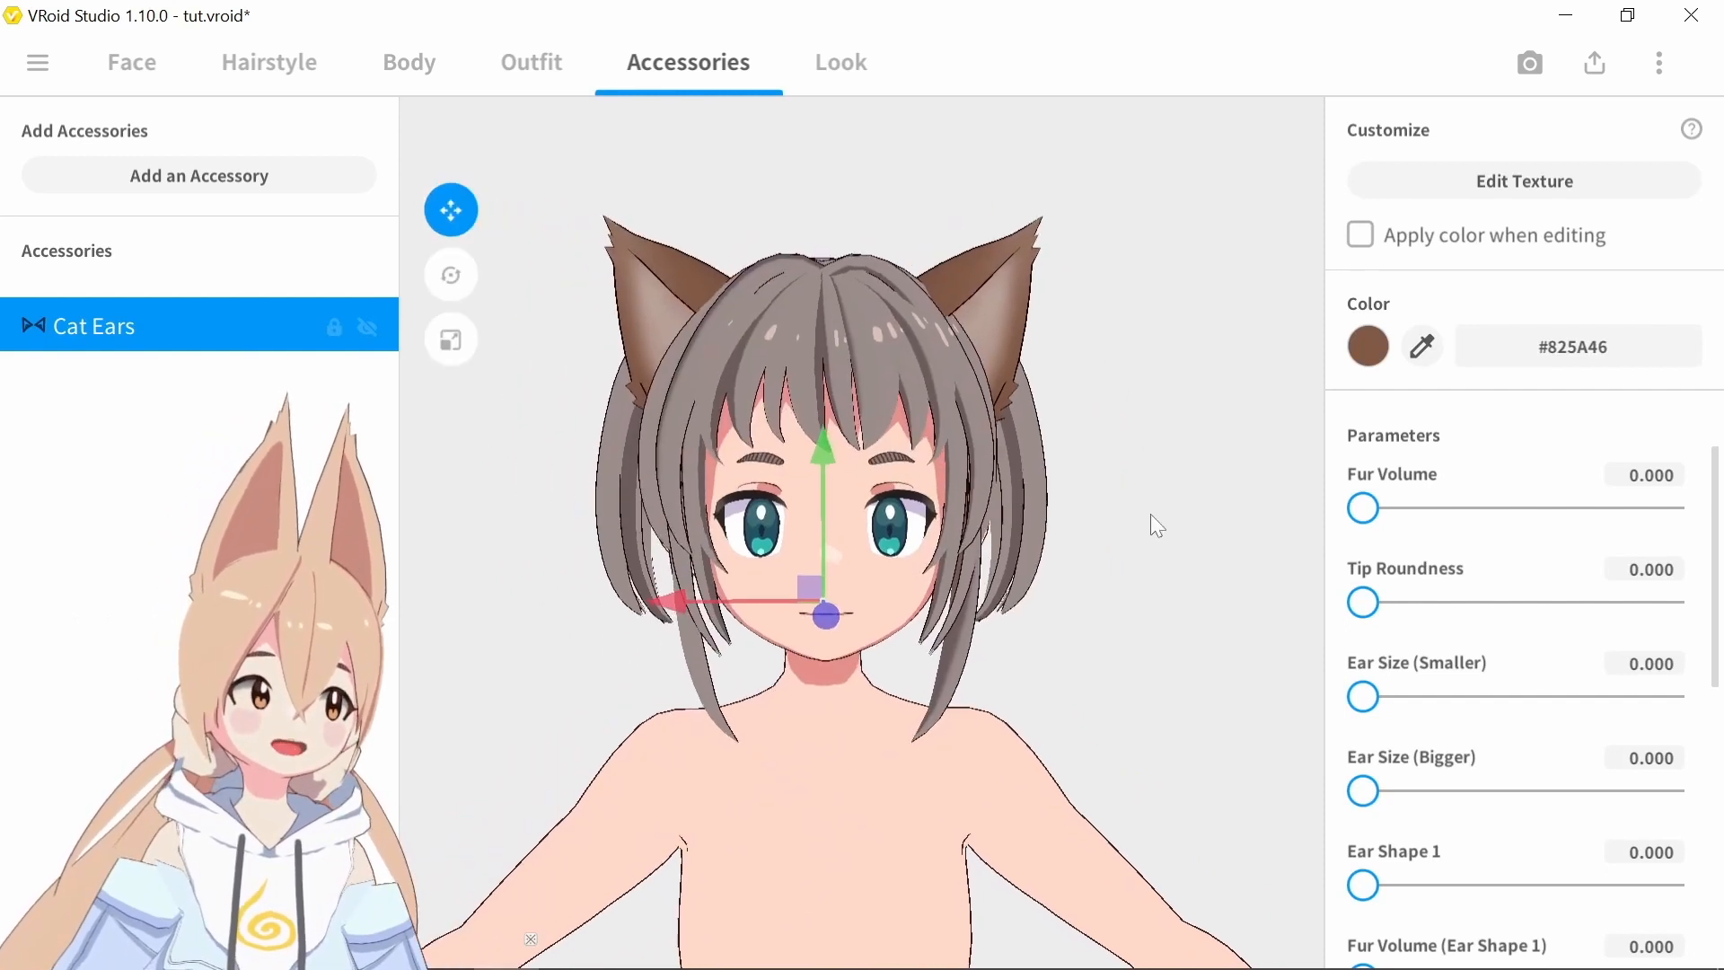
Try out the cat ears' Fur Volume and set their Tip Roundness to 100
drag(1363, 508, 1400, 508)
click(1243, 588)
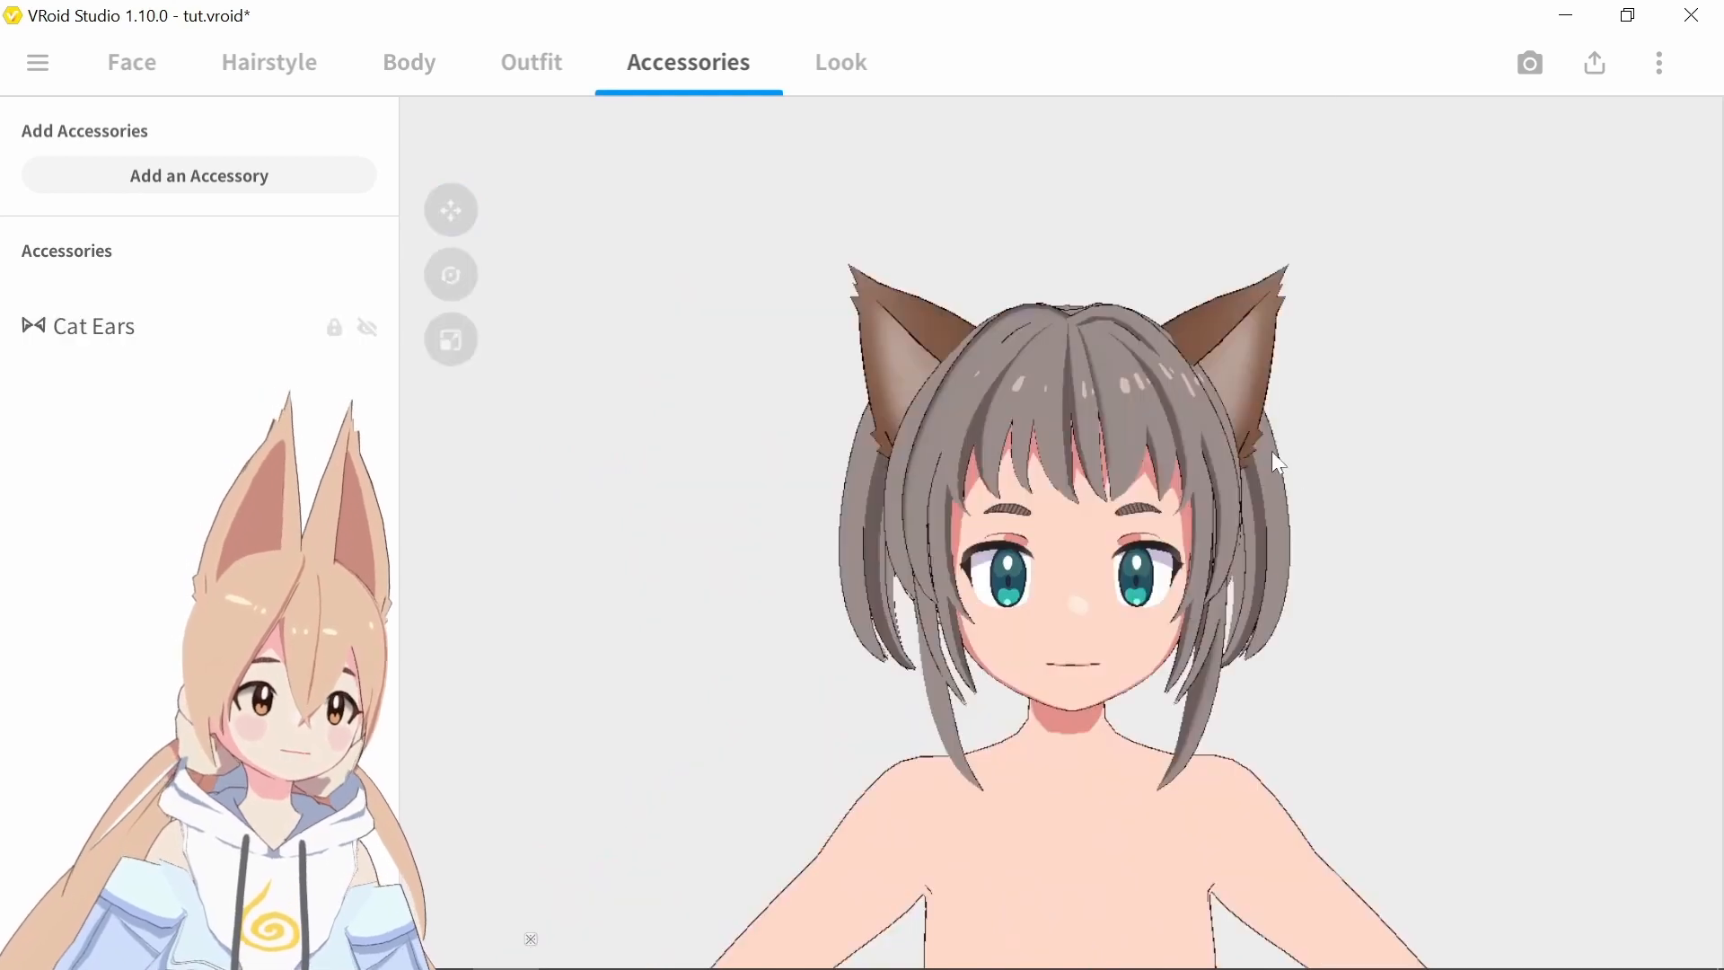
click(216, 324)
drag(1363, 602, 1719, 574)
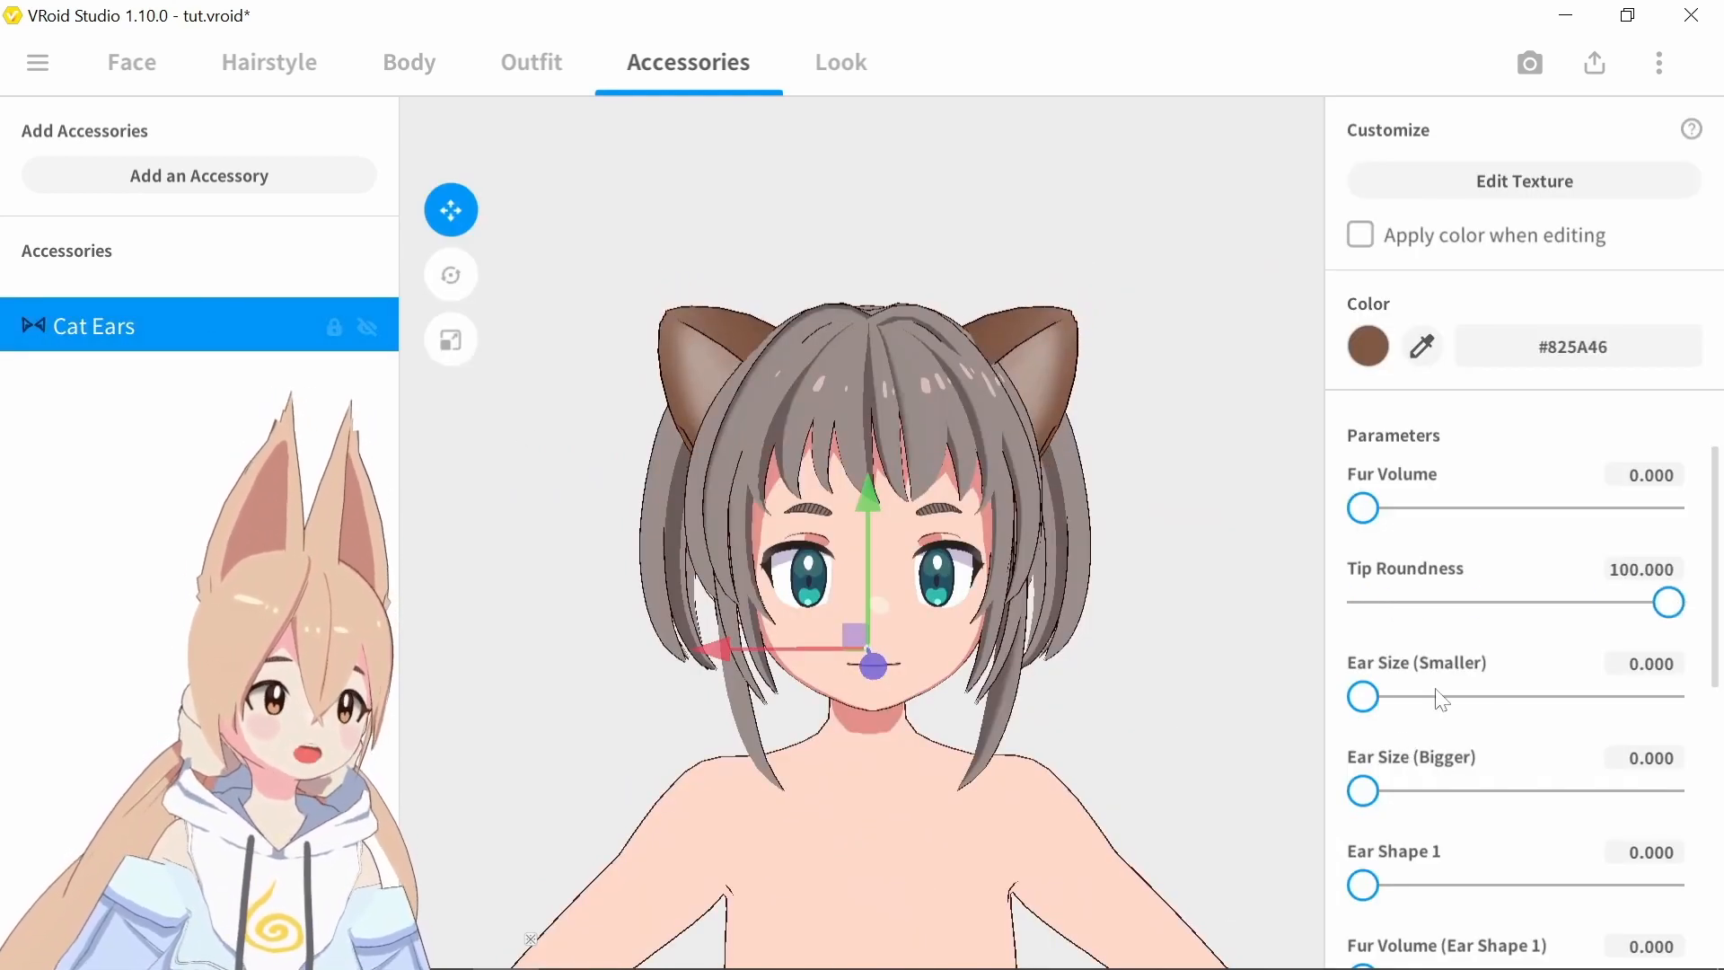
Try the cat ears' Ear Size (Bigger) and Ear Size (Smaller) settings and return both to 0
drag(1363, 790, 1710, 768)
drag(1431, 698, 1296, 742)
drag(1674, 792, 1320, 805)
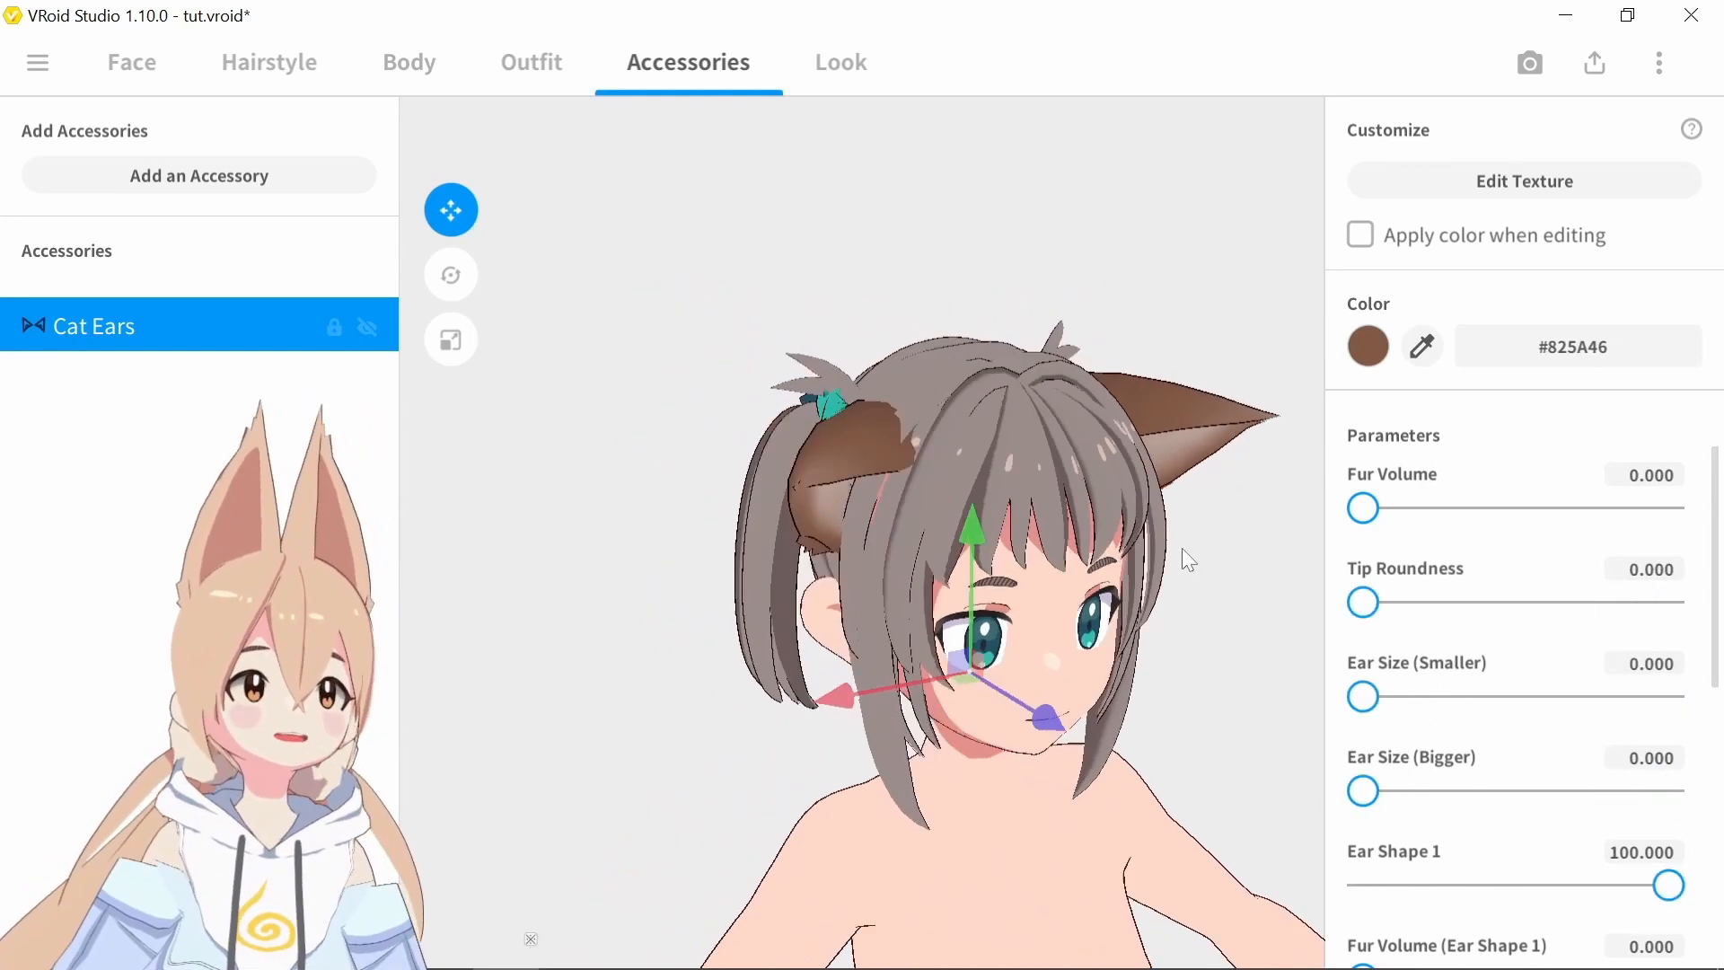
right_drag(1182, 548, 1155, 522)
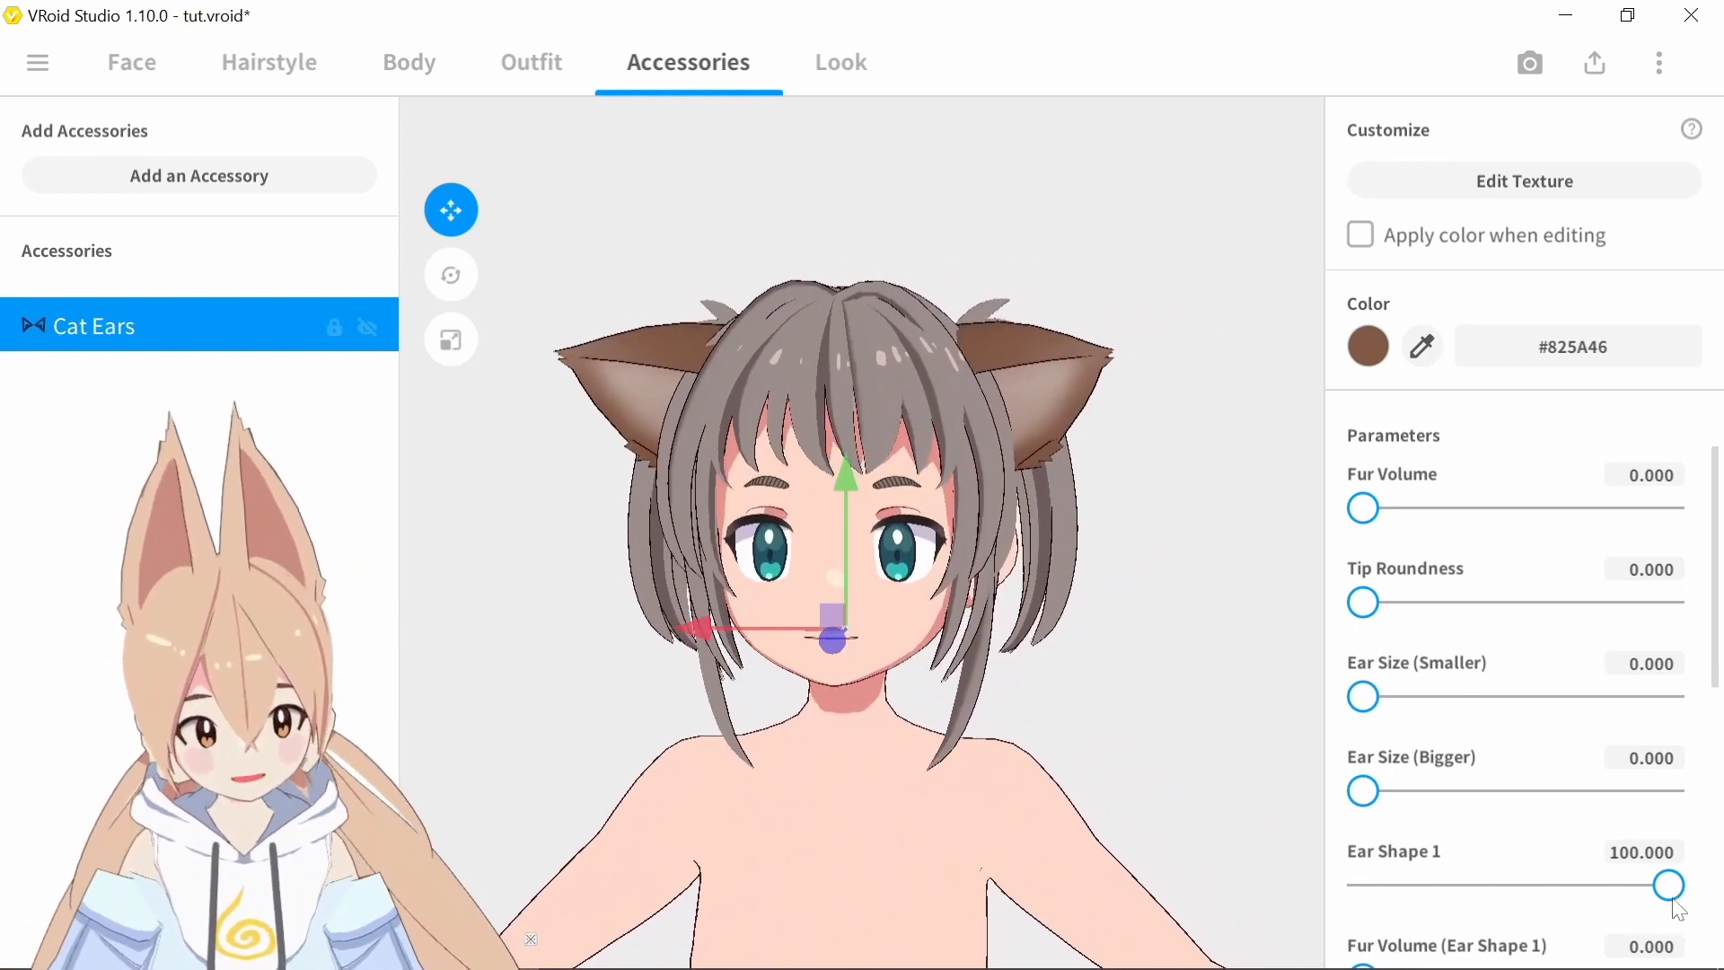
Return the cat ears' Ear Shape 1 to 0 and try its fur volume and Ear Shape 2
drag(1669, 885, 1142, 917)
drag(1713, 470, 1713, 674)
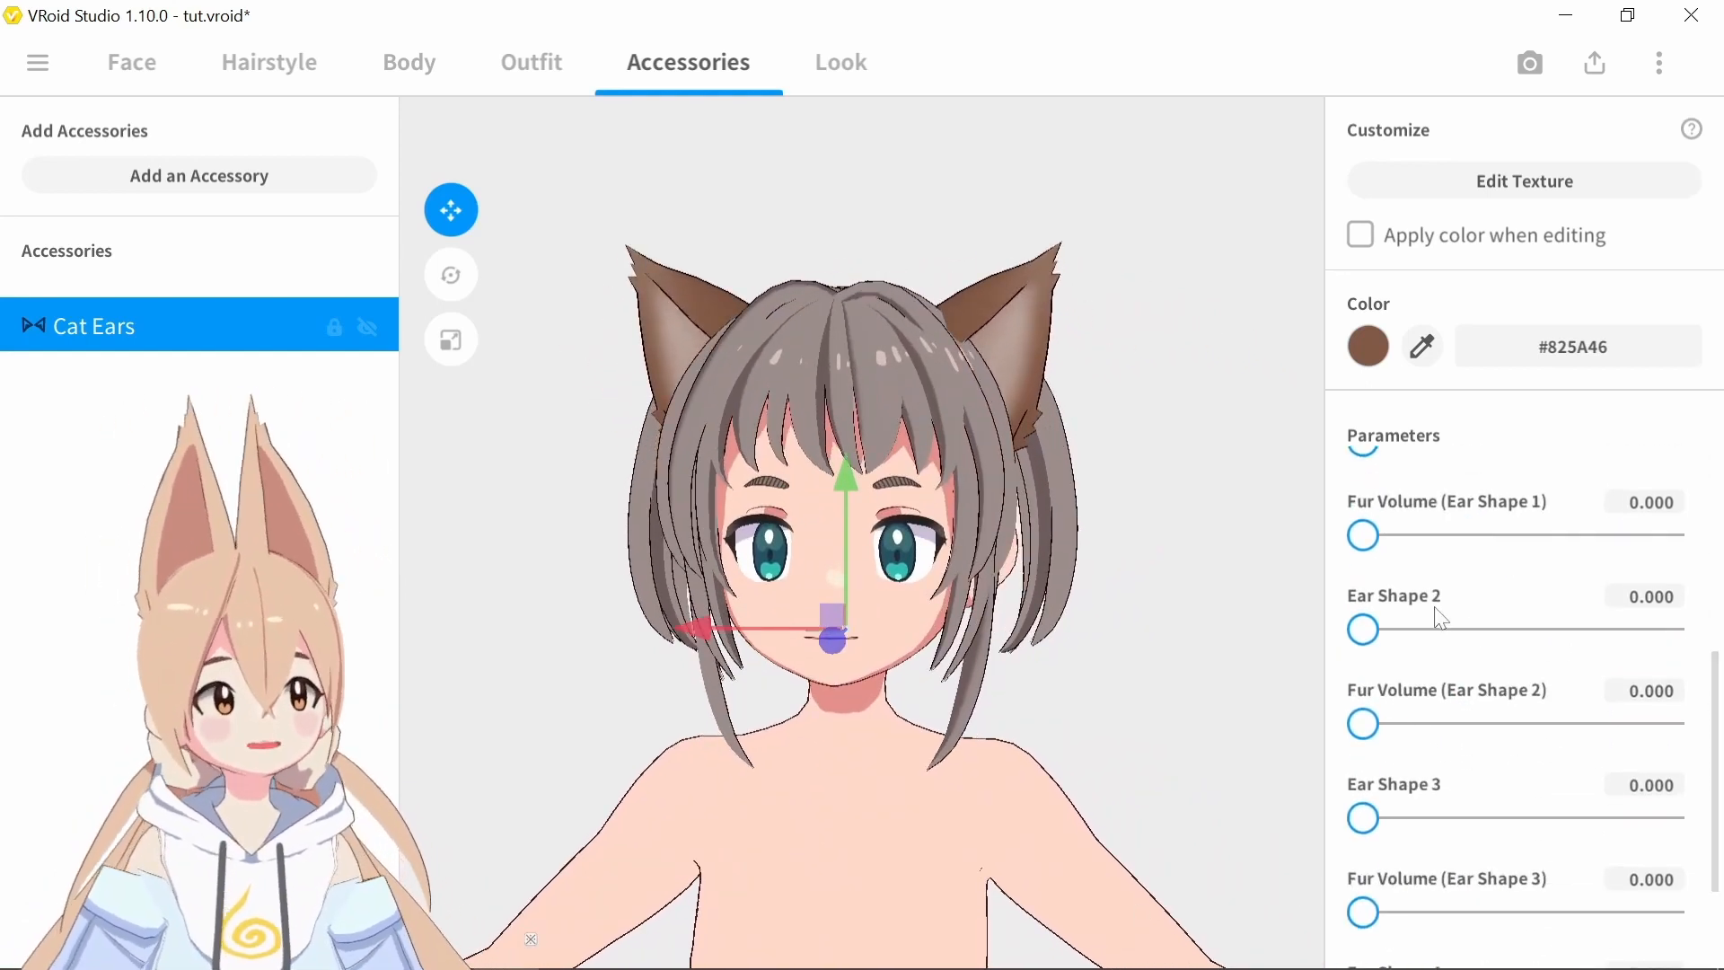
drag(1369, 540, 1354, 551)
drag(1371, 645, 1717, 490)
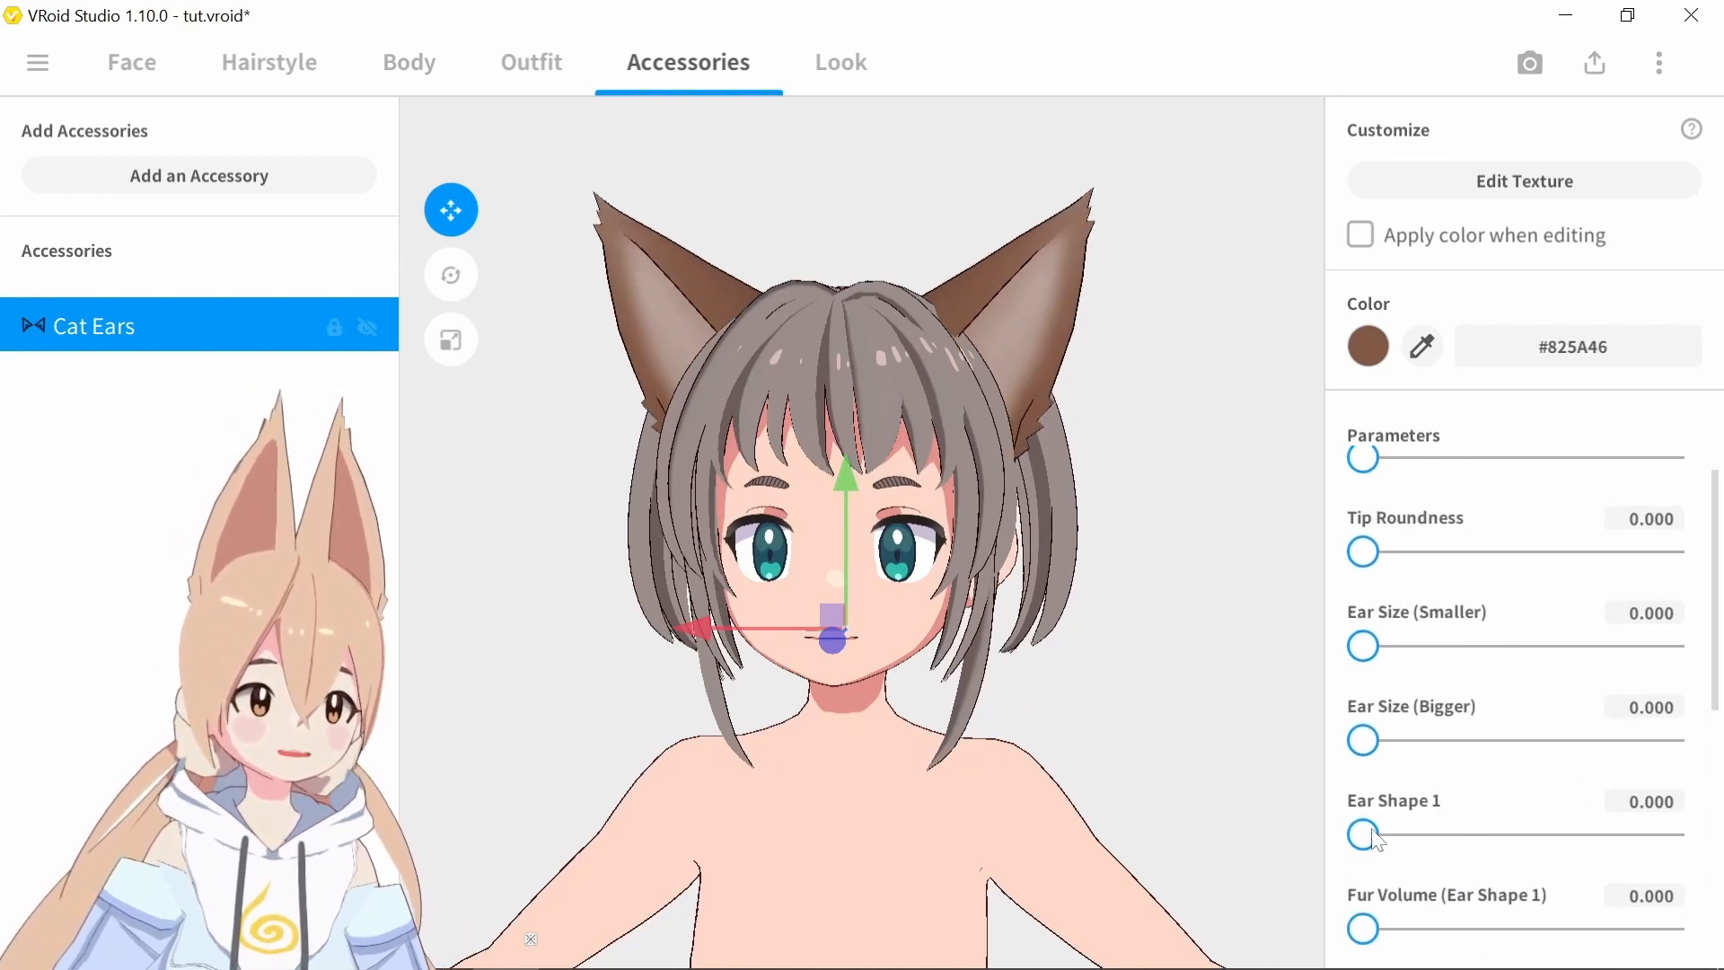
Try Ear Shape 1 and Ear Shape 3 on the cat ears and set Ear Shape 4 to 100
drag(1371, 830, 1684, 831)
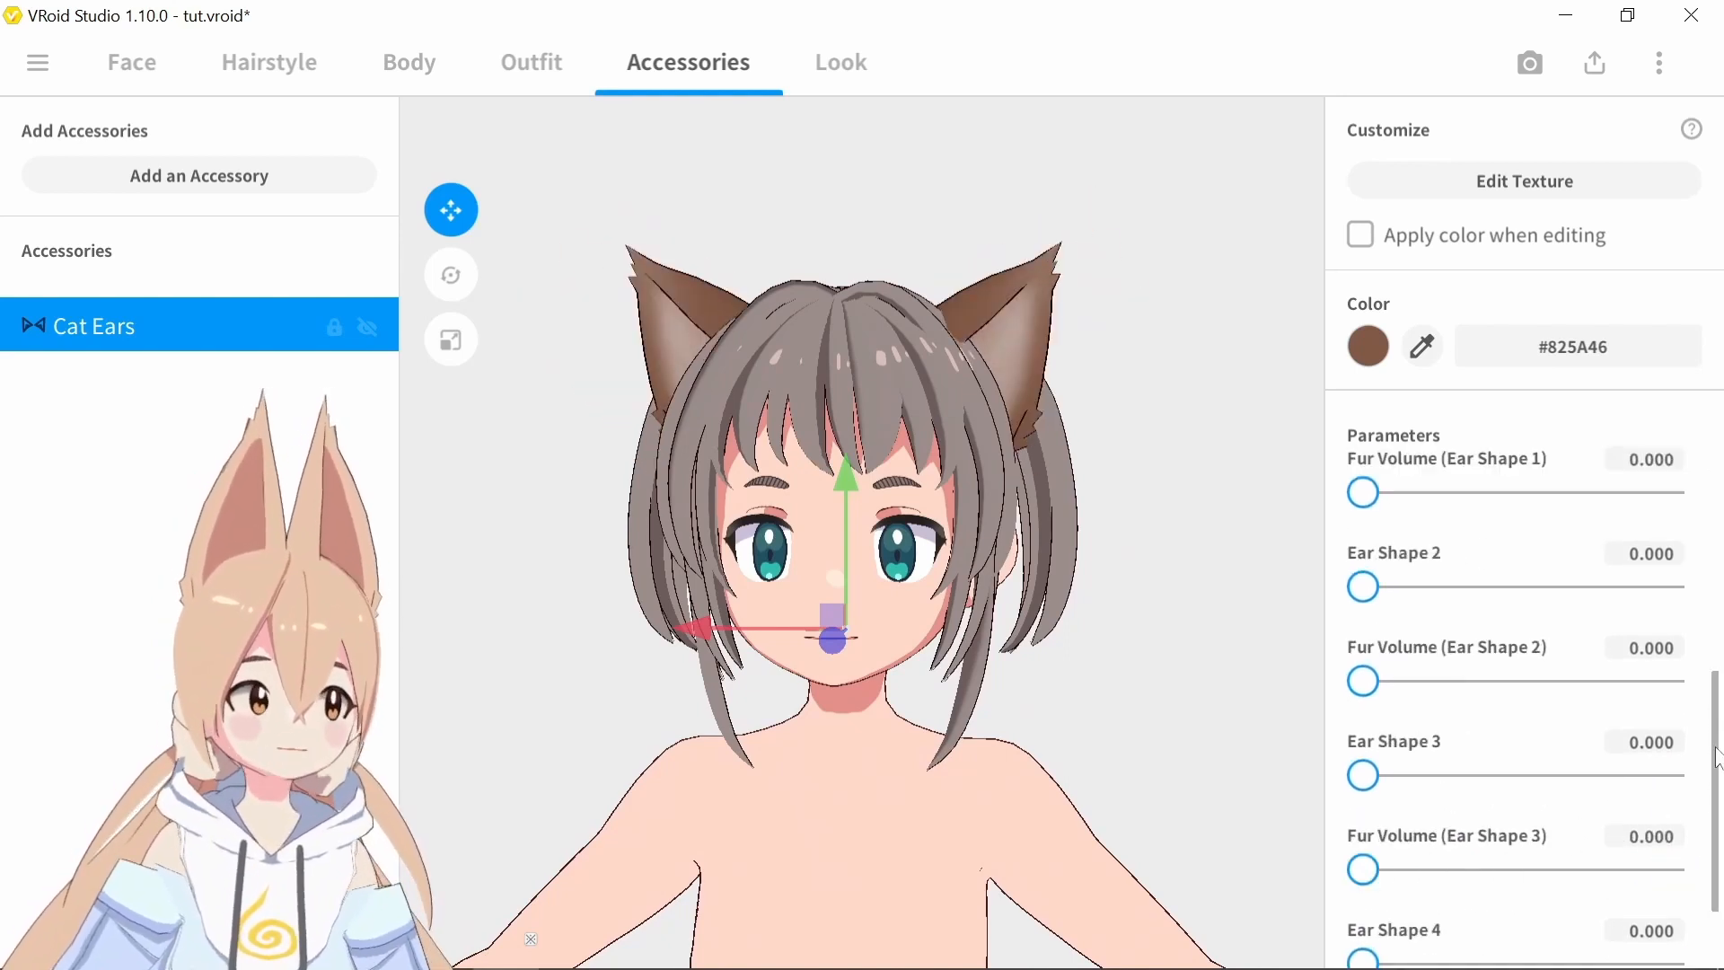
drag(1717, 757, 1717, 811)
drag(1363, 655, 1246, 712)
drag(1363, 842, 1669, 842)
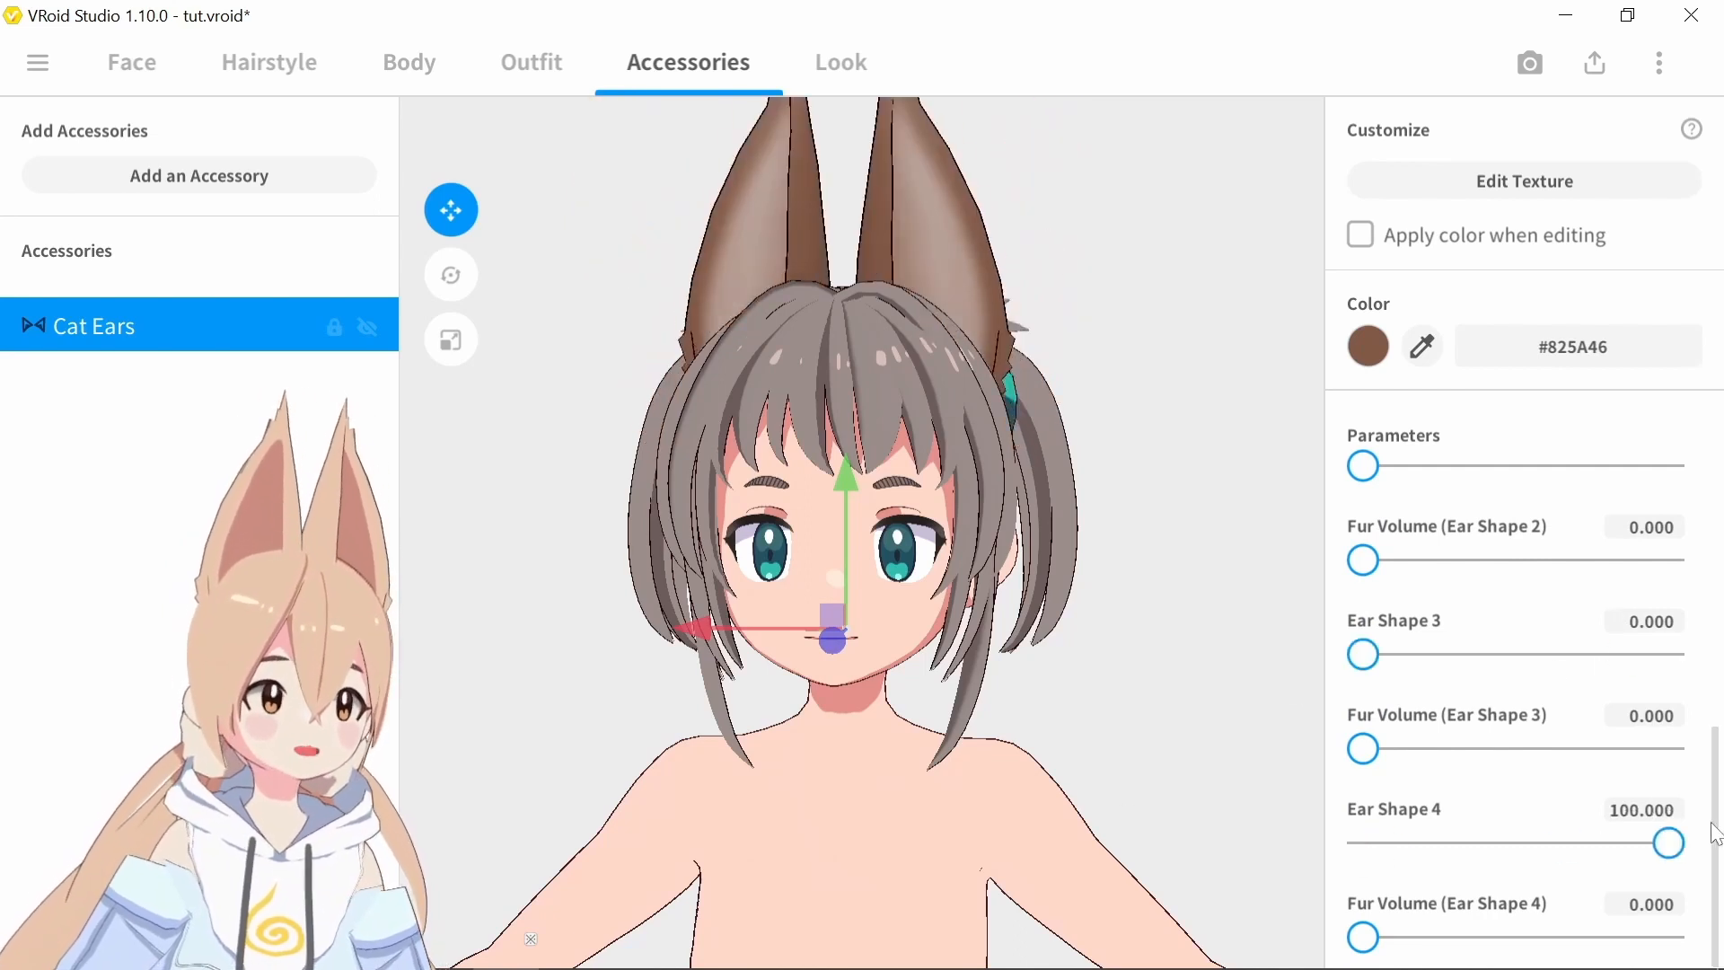
Return the cat ears' Ear Shape 4 to 0 and set Ear Shape 3 to 100
right_drag(1081, 188, 1169, 288)
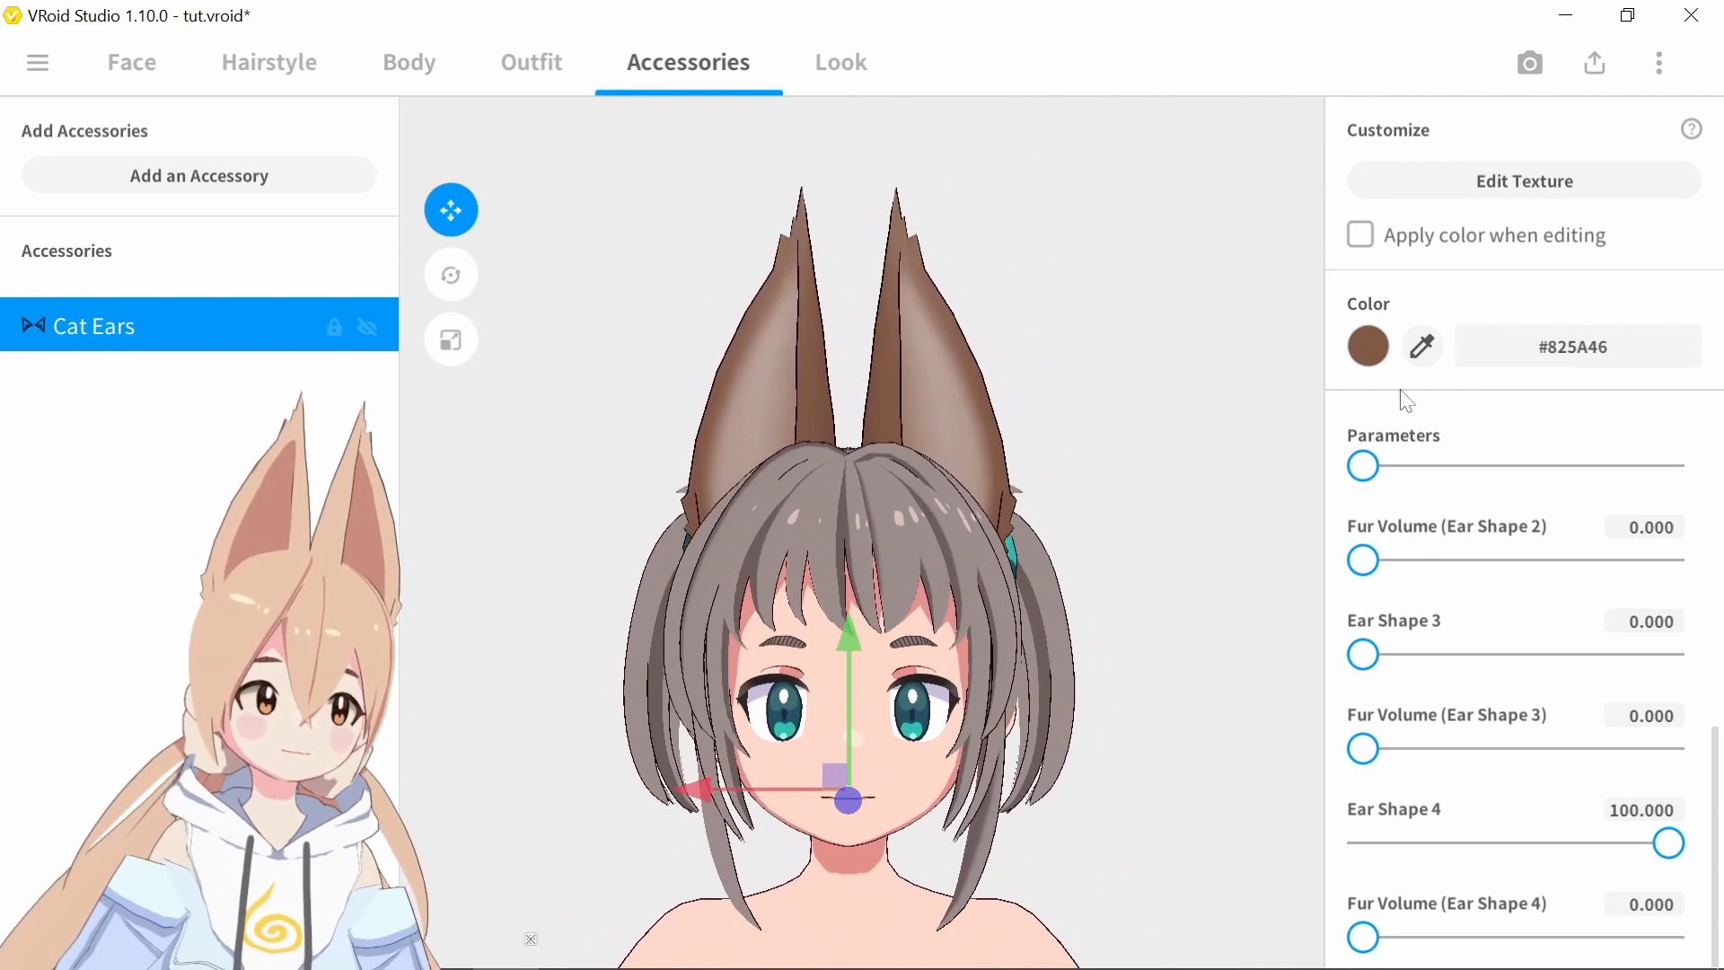
drag(1363, 748, 1231, 833)
drag(1363, 654, 1241, 729)
right_drag(994, 392, 1170, 373)
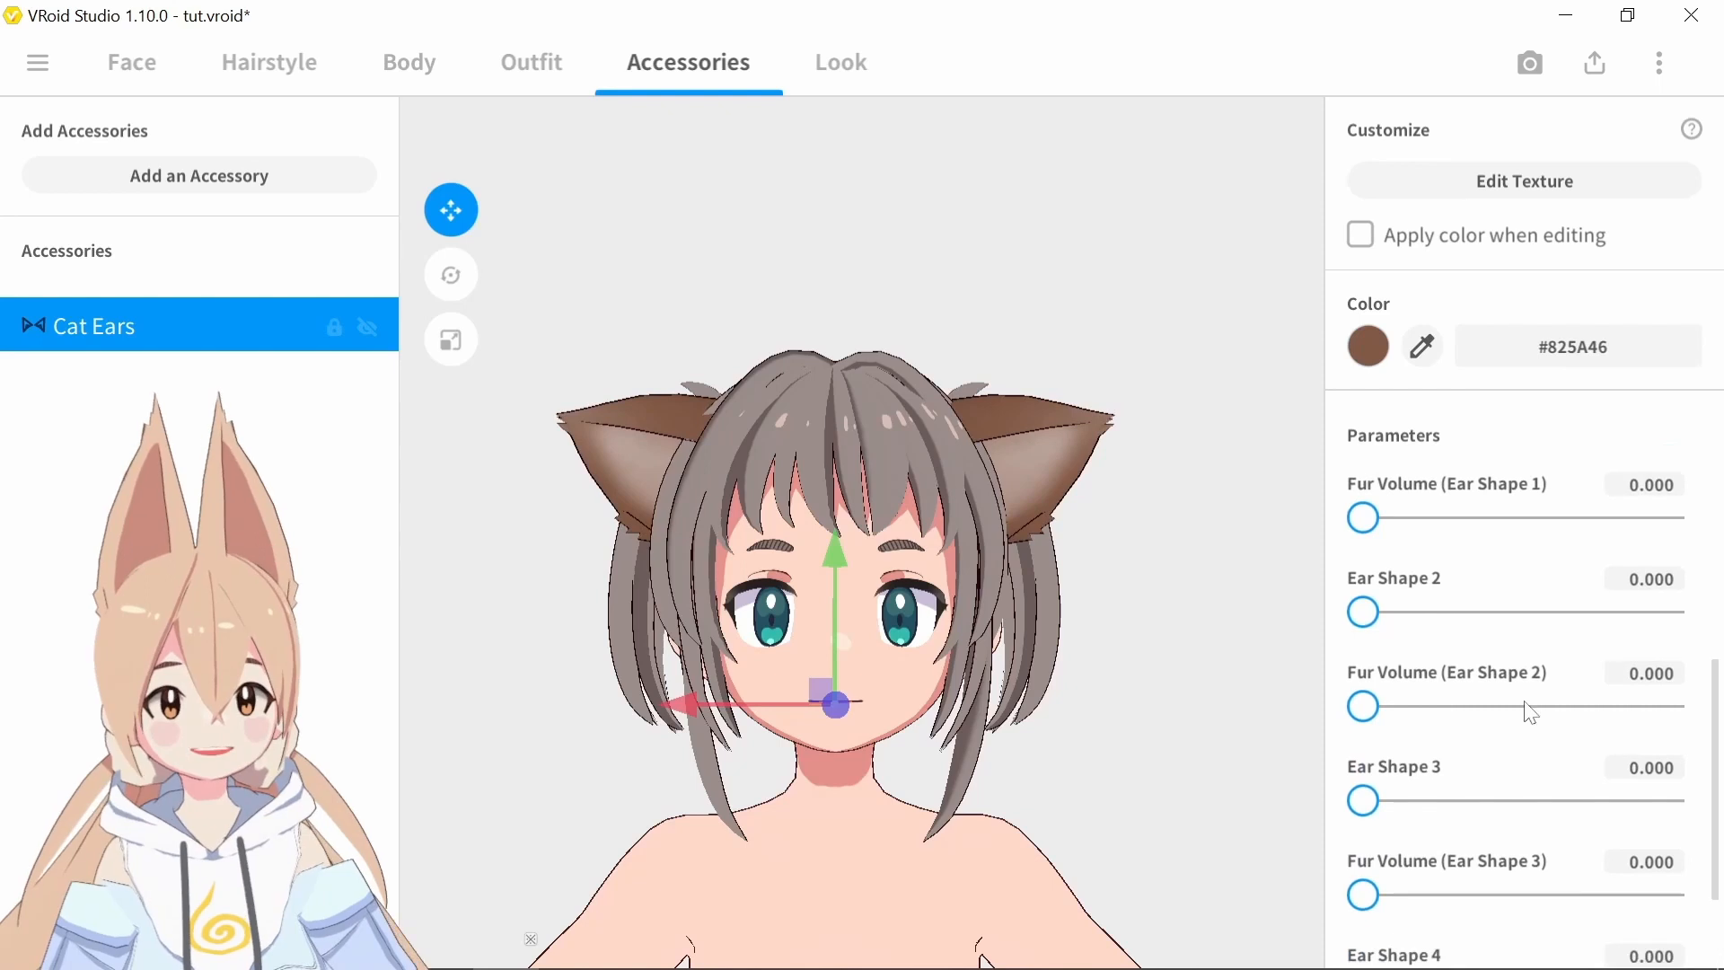
drag(1378, 802, 1668, 800)
right_drag(1104, 664, 1032, 562)
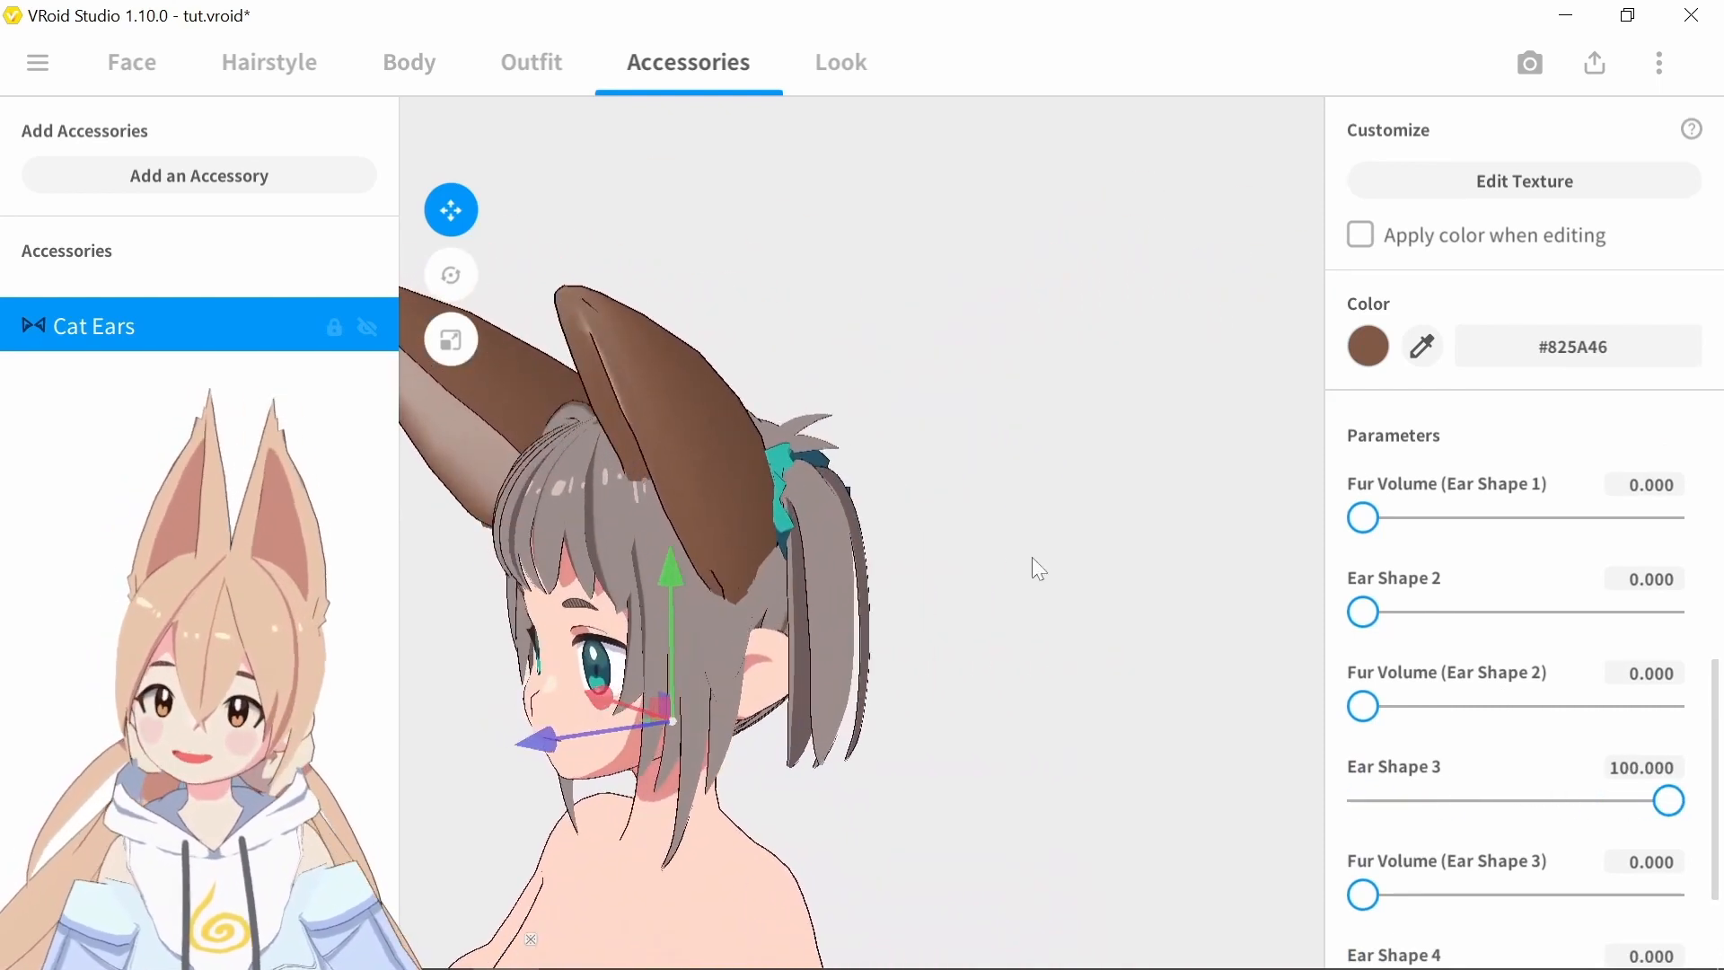
Try rotating the cat ears, undo the rotation and deselect the accessory
click(450, 275)
drag(588, 668, 655, 626)
key(ctrl+z)
right_drag(998, 424, 1047, 420)
mouse_move(887, 639)
mouse_down()
mouse_move(877, 481)
mouse_move(885, 664)
mouse_up()
click(1229, 370)
right_drag(1229, 369, 1198, 406)
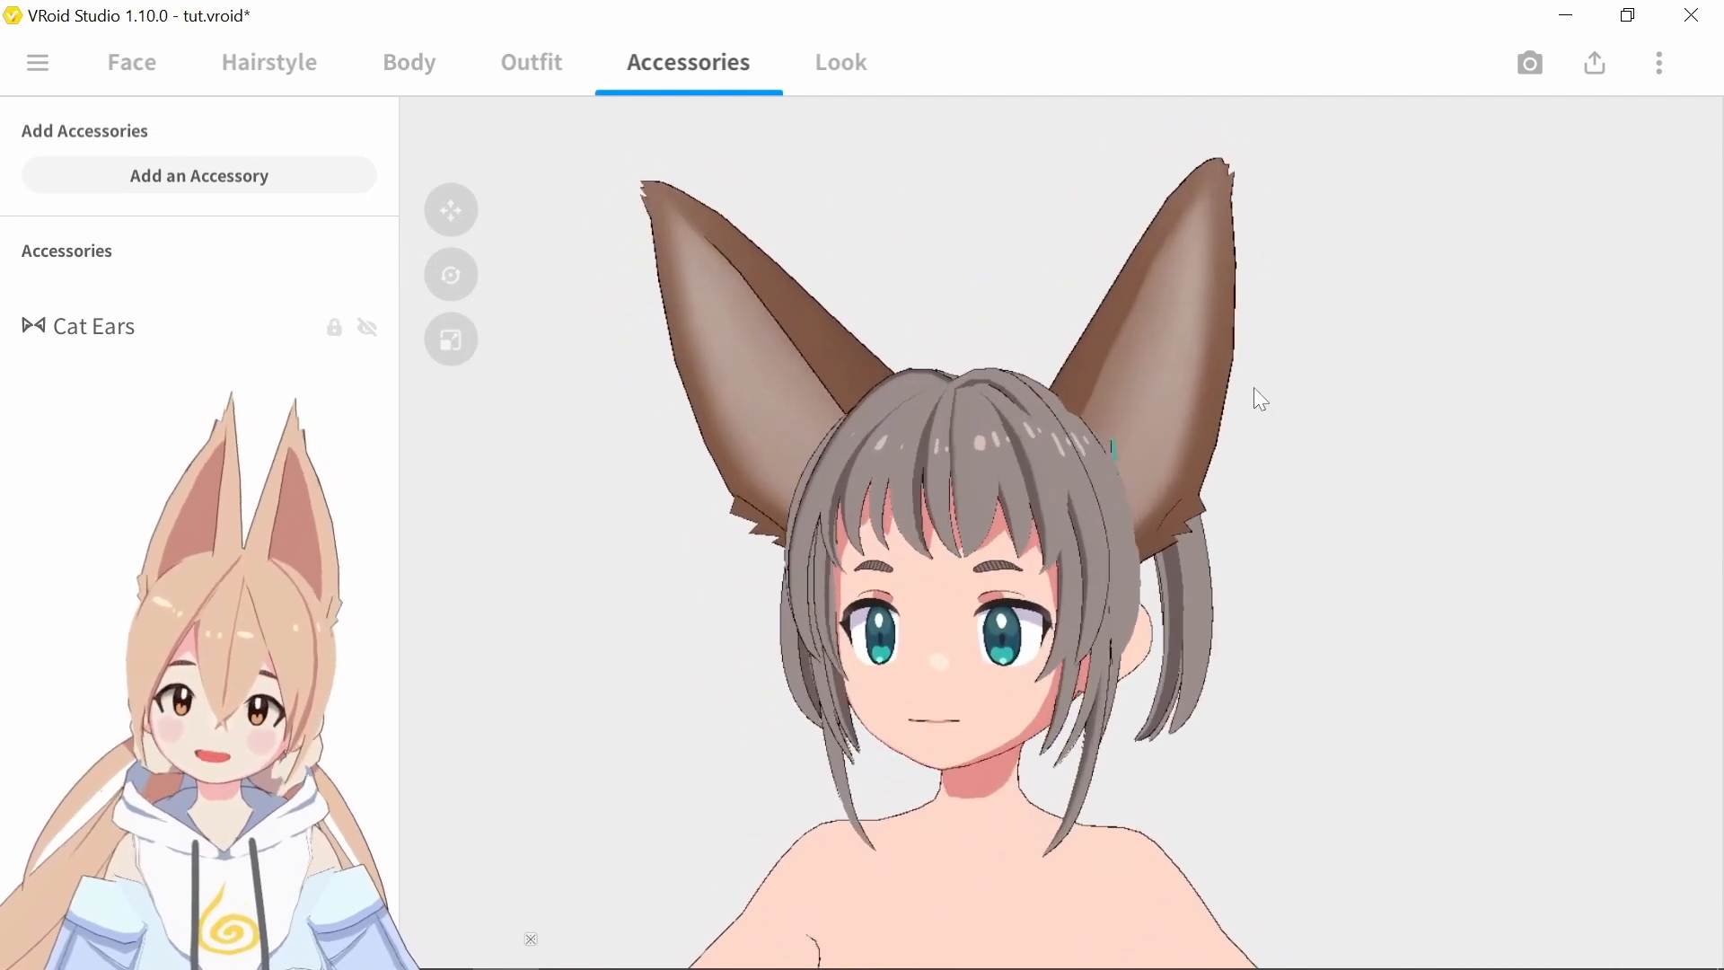
scroll(1257, 222, down, 5)
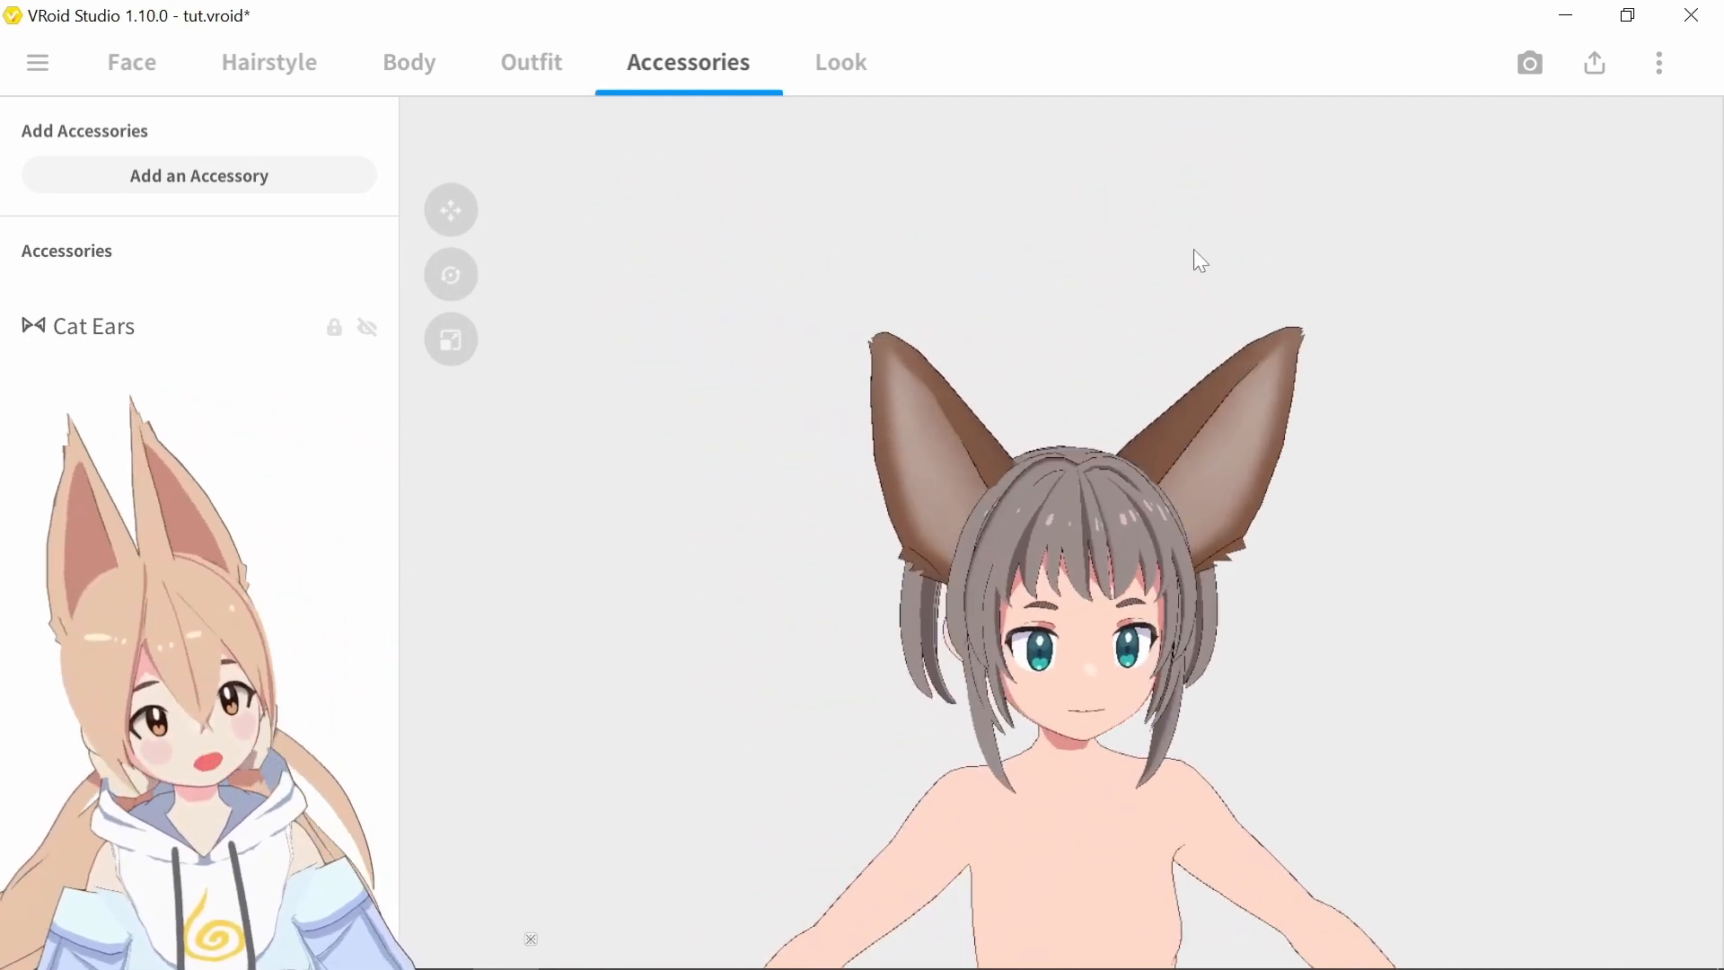
Set both Ear Shape 2 and Ear Shape 4 of the cat ears to 100 and deselect the accessory
click(112, 329)
scroll(1478, 812, down, 4)
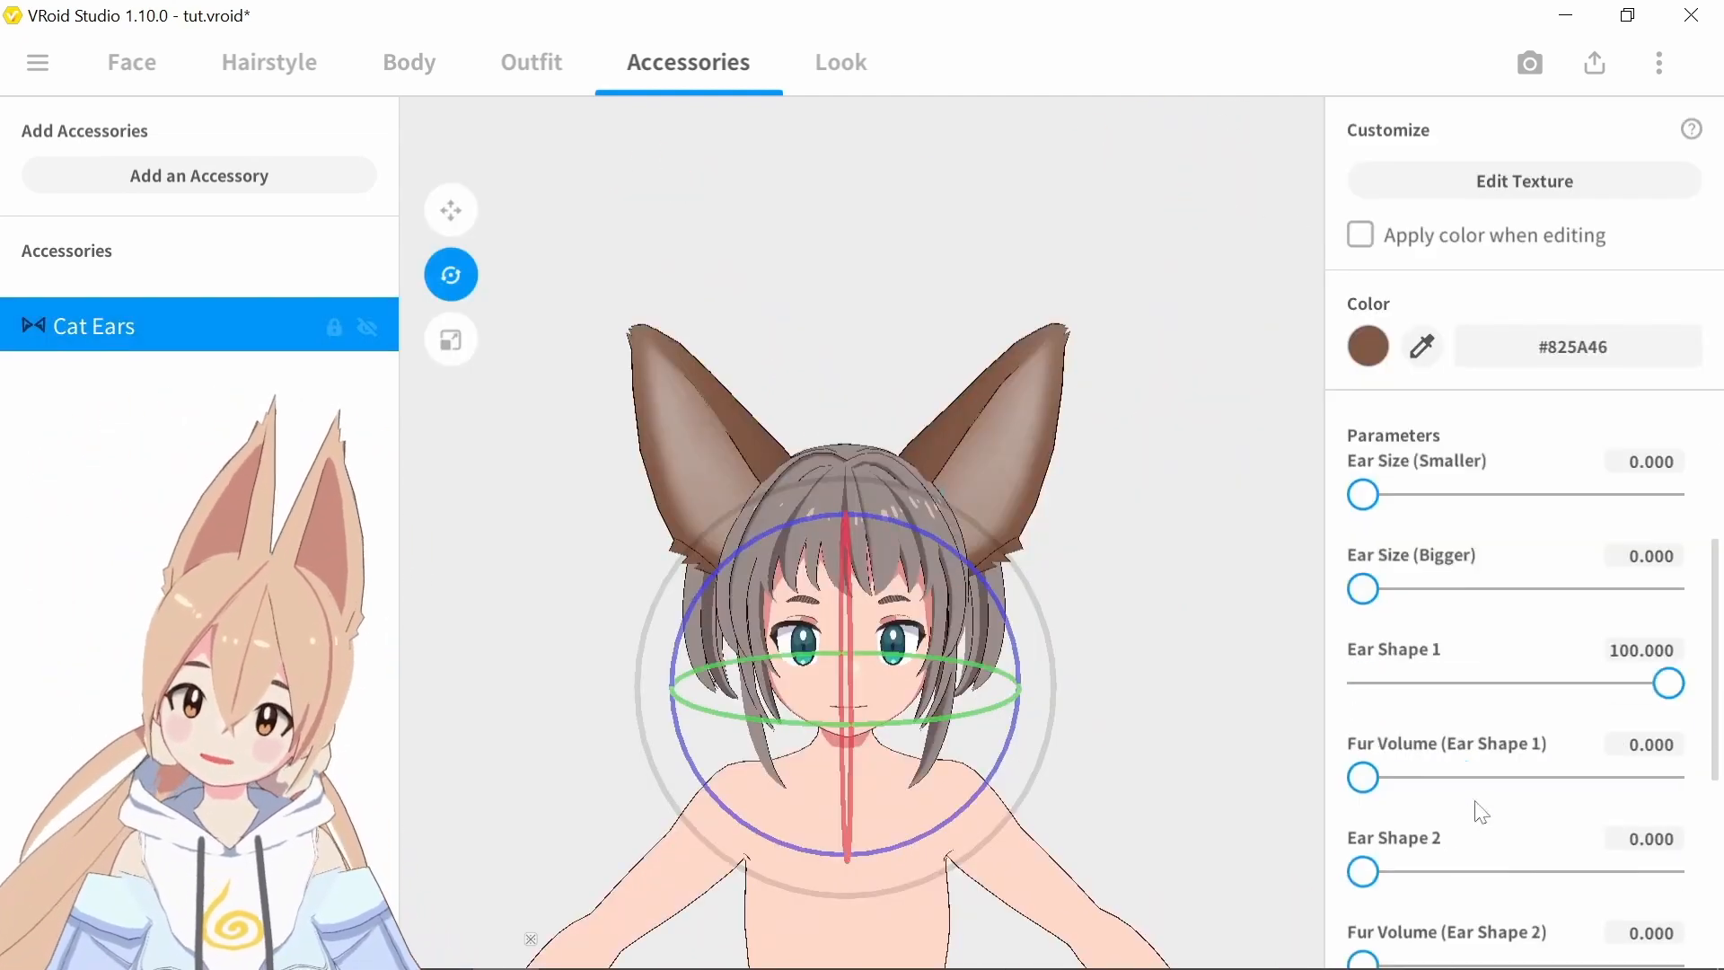
drag(1384, 807, 1668, 805)
scroll(1458, 781, down, 3)
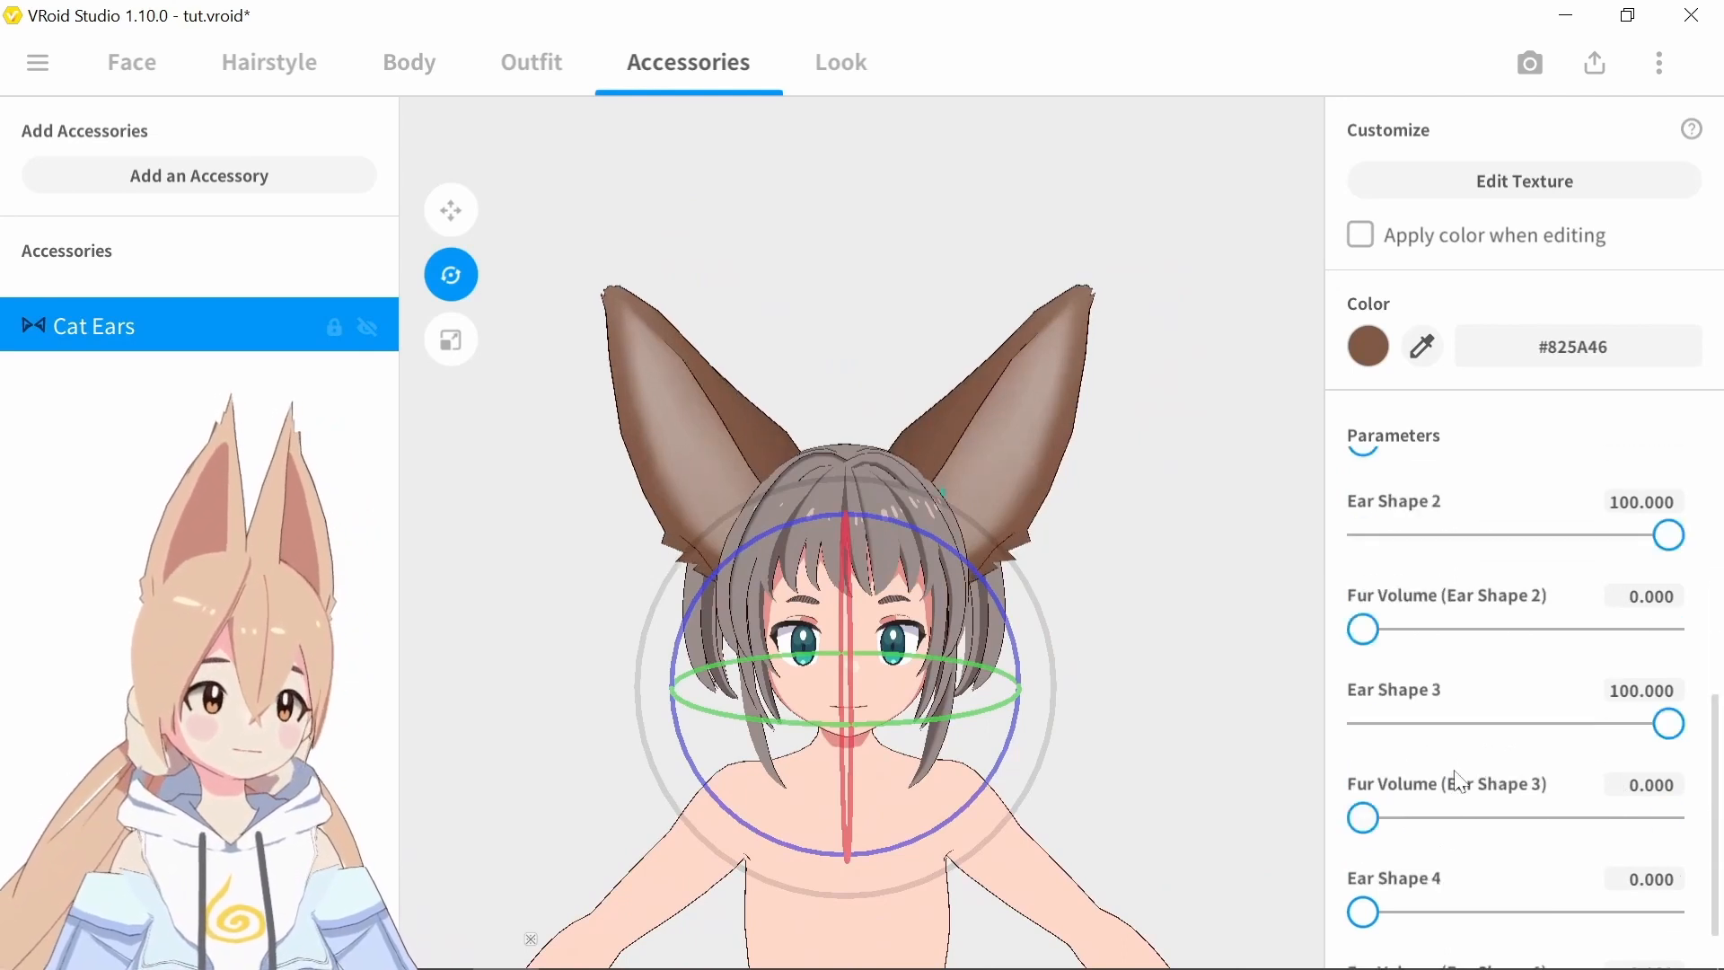
drag(1383, 916, 1668, 912)
drag(898, 552, 1332, 589)
scroll(1595, 790, down, 1)
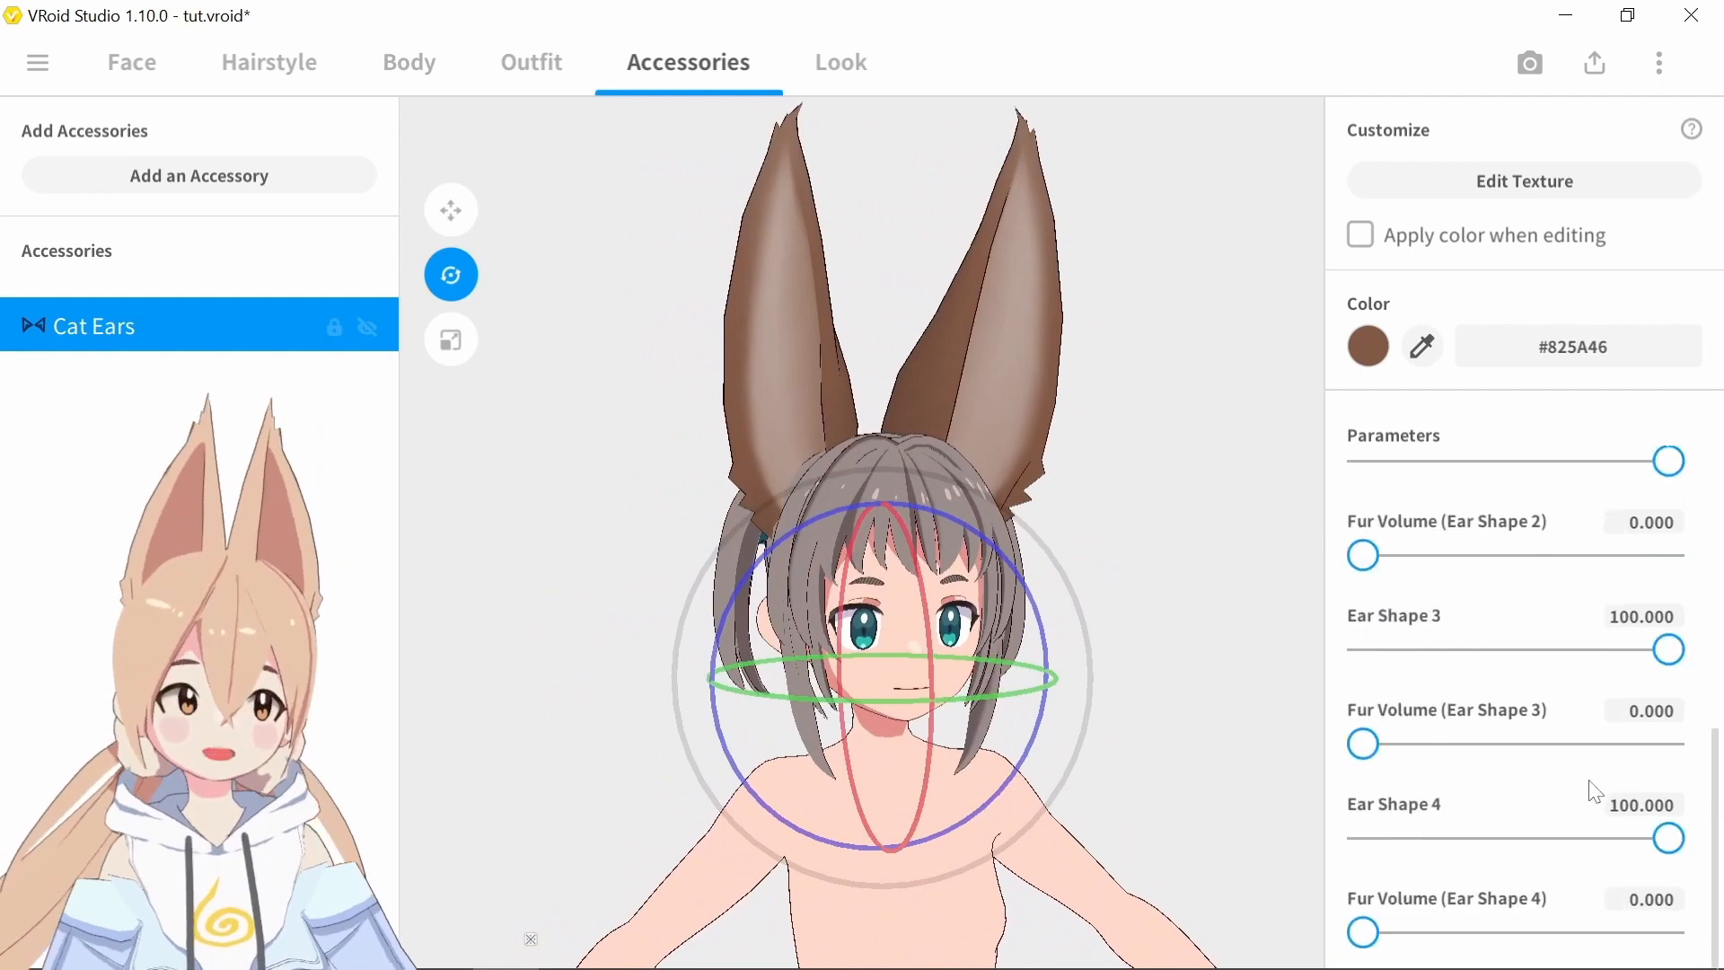
right_drag(1190, 768, 1156, 732)
click(1152, 737)
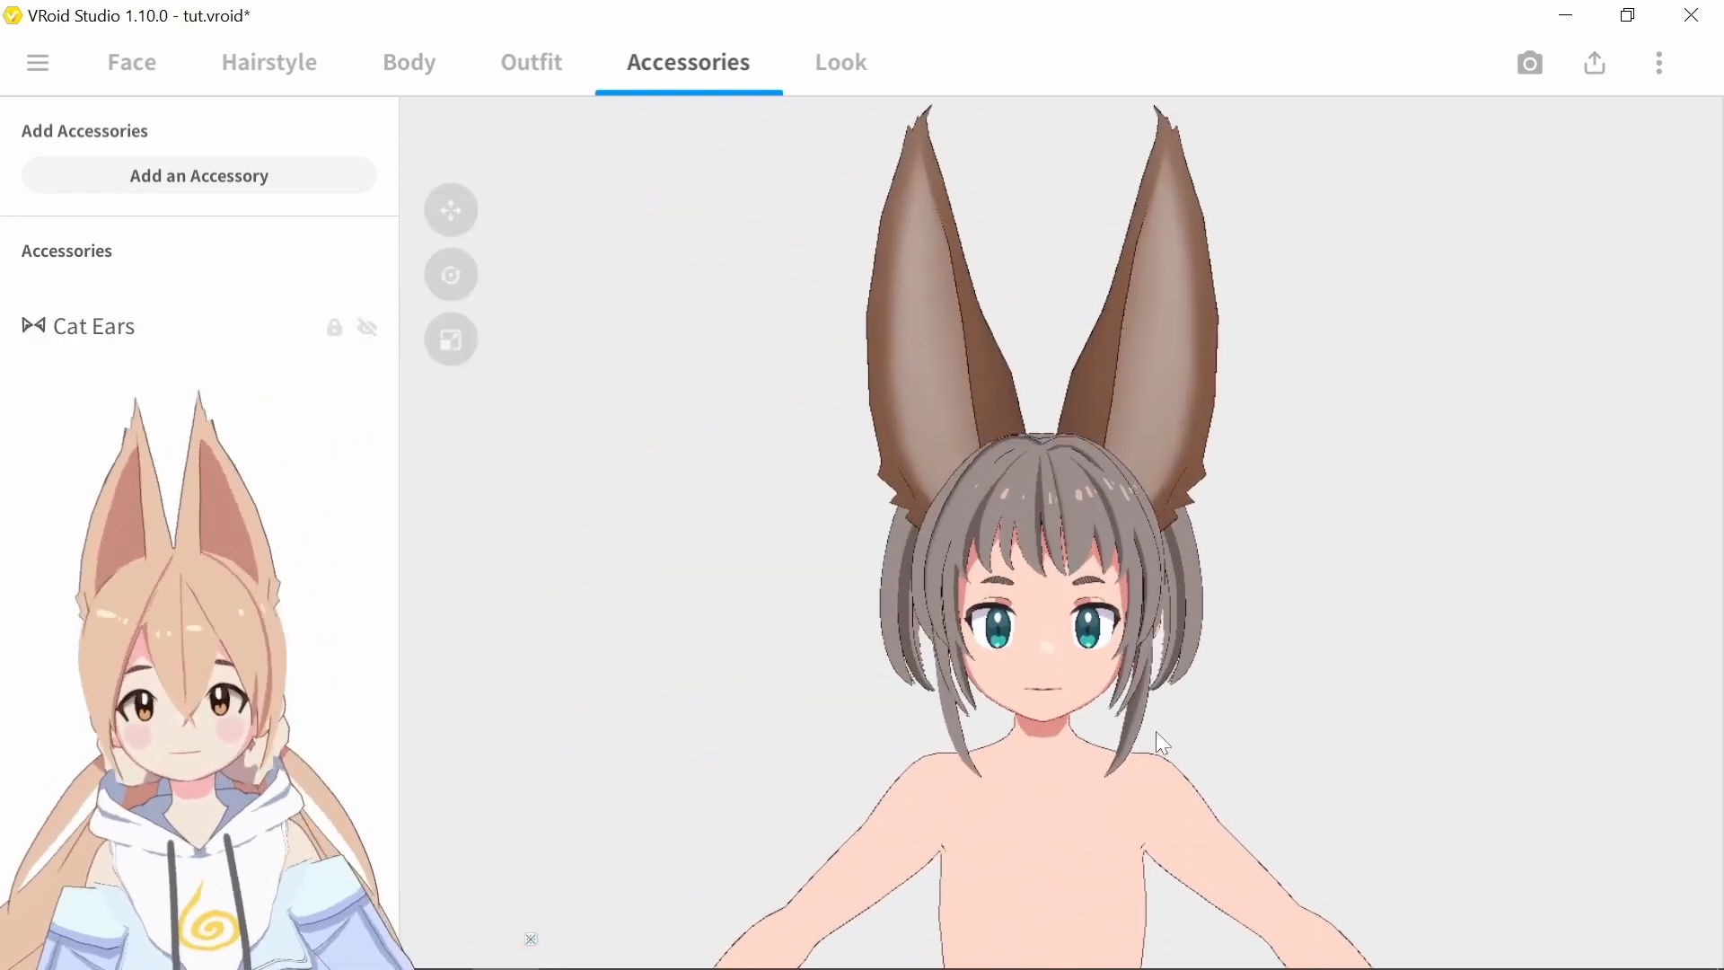
Reset Ear Shape 1, 2, 3 and 4 of the cat ears to 0
click(126, 316)
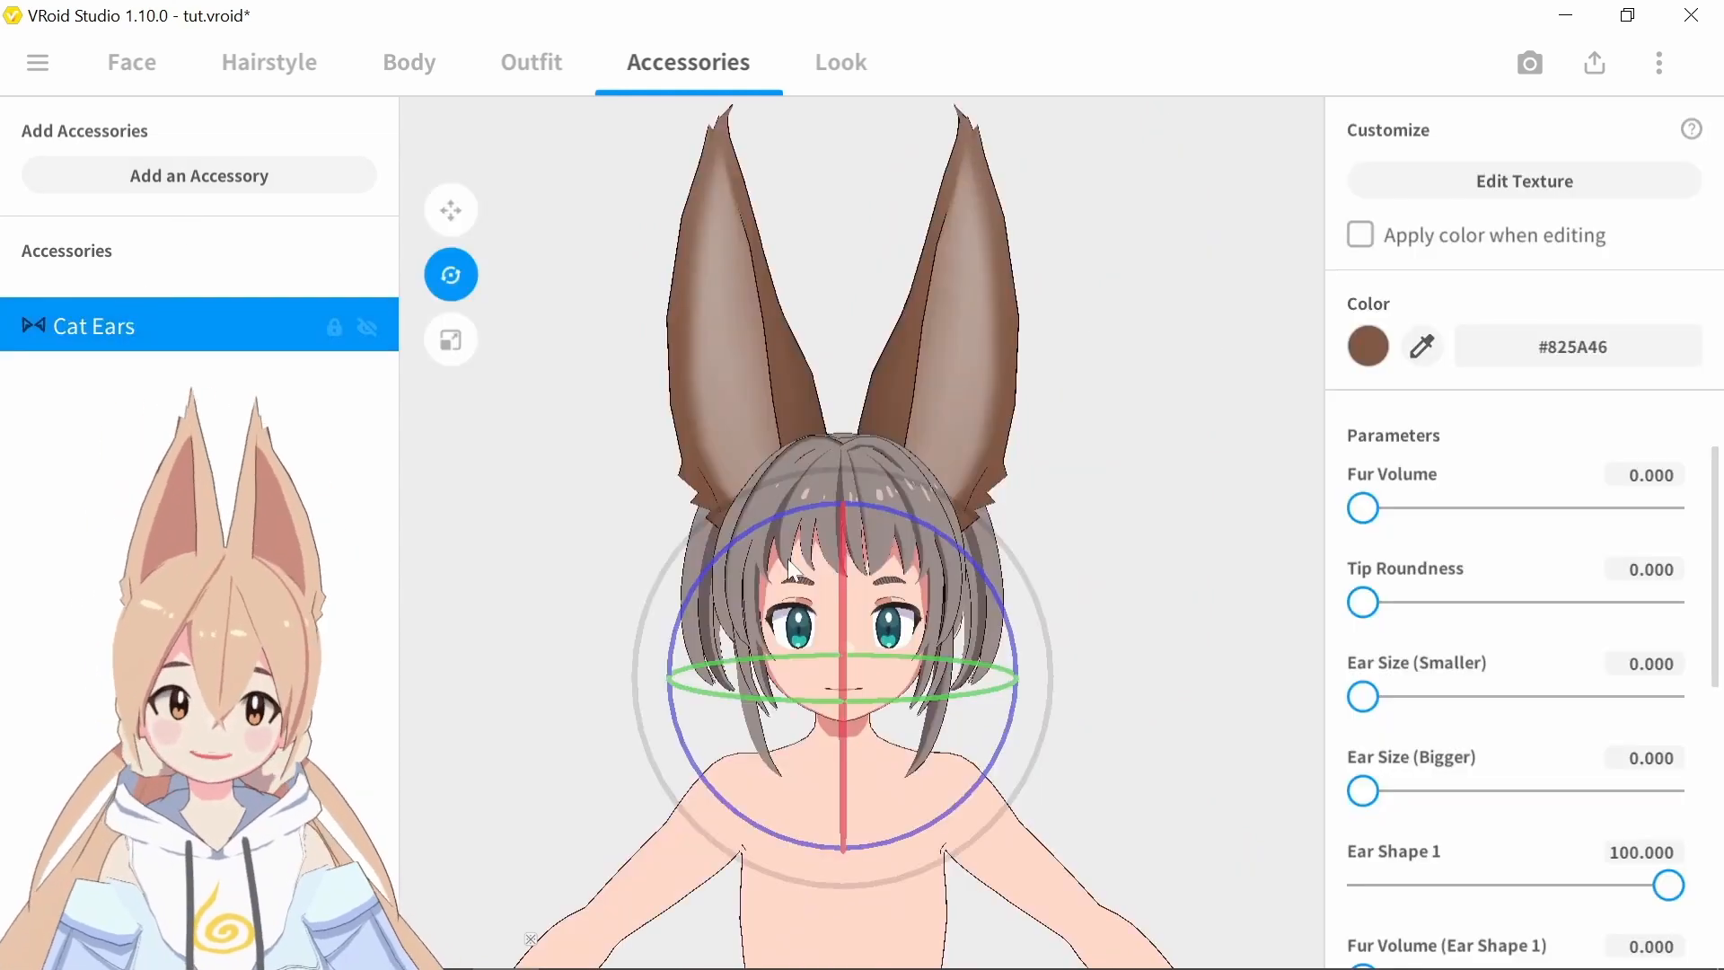
drag(1684, 892, 1211, 913)
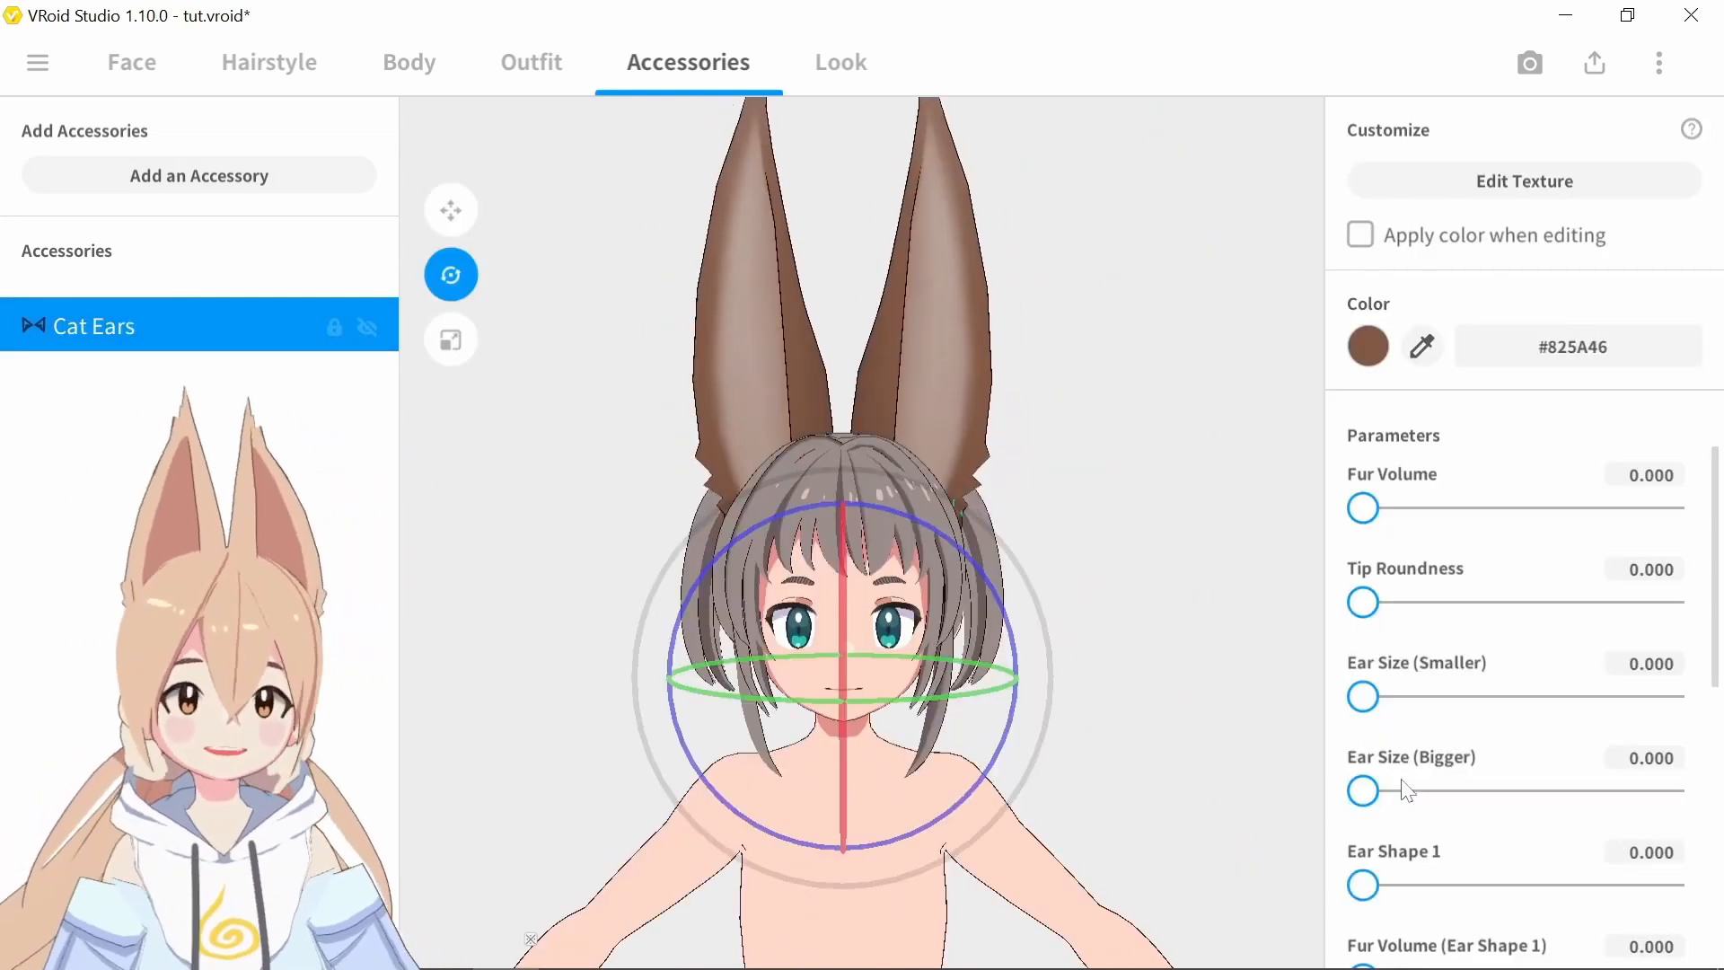
scroll(1527, 620, down, 1)
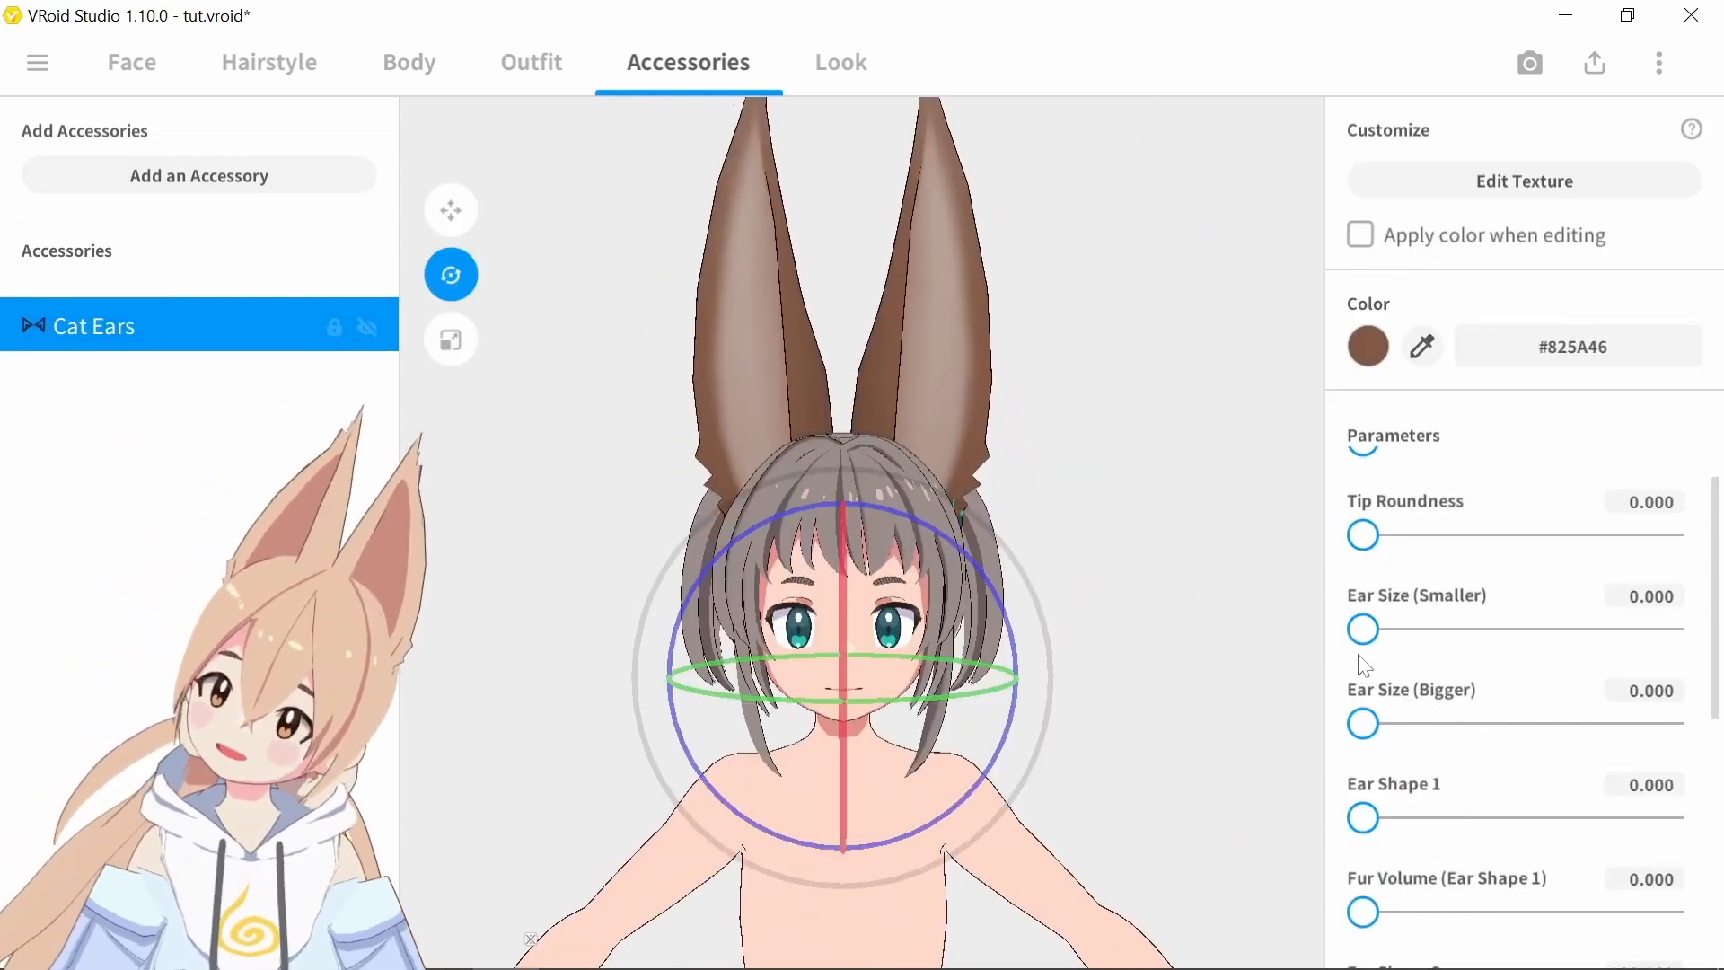
scroll(1394, 627, down, 3)
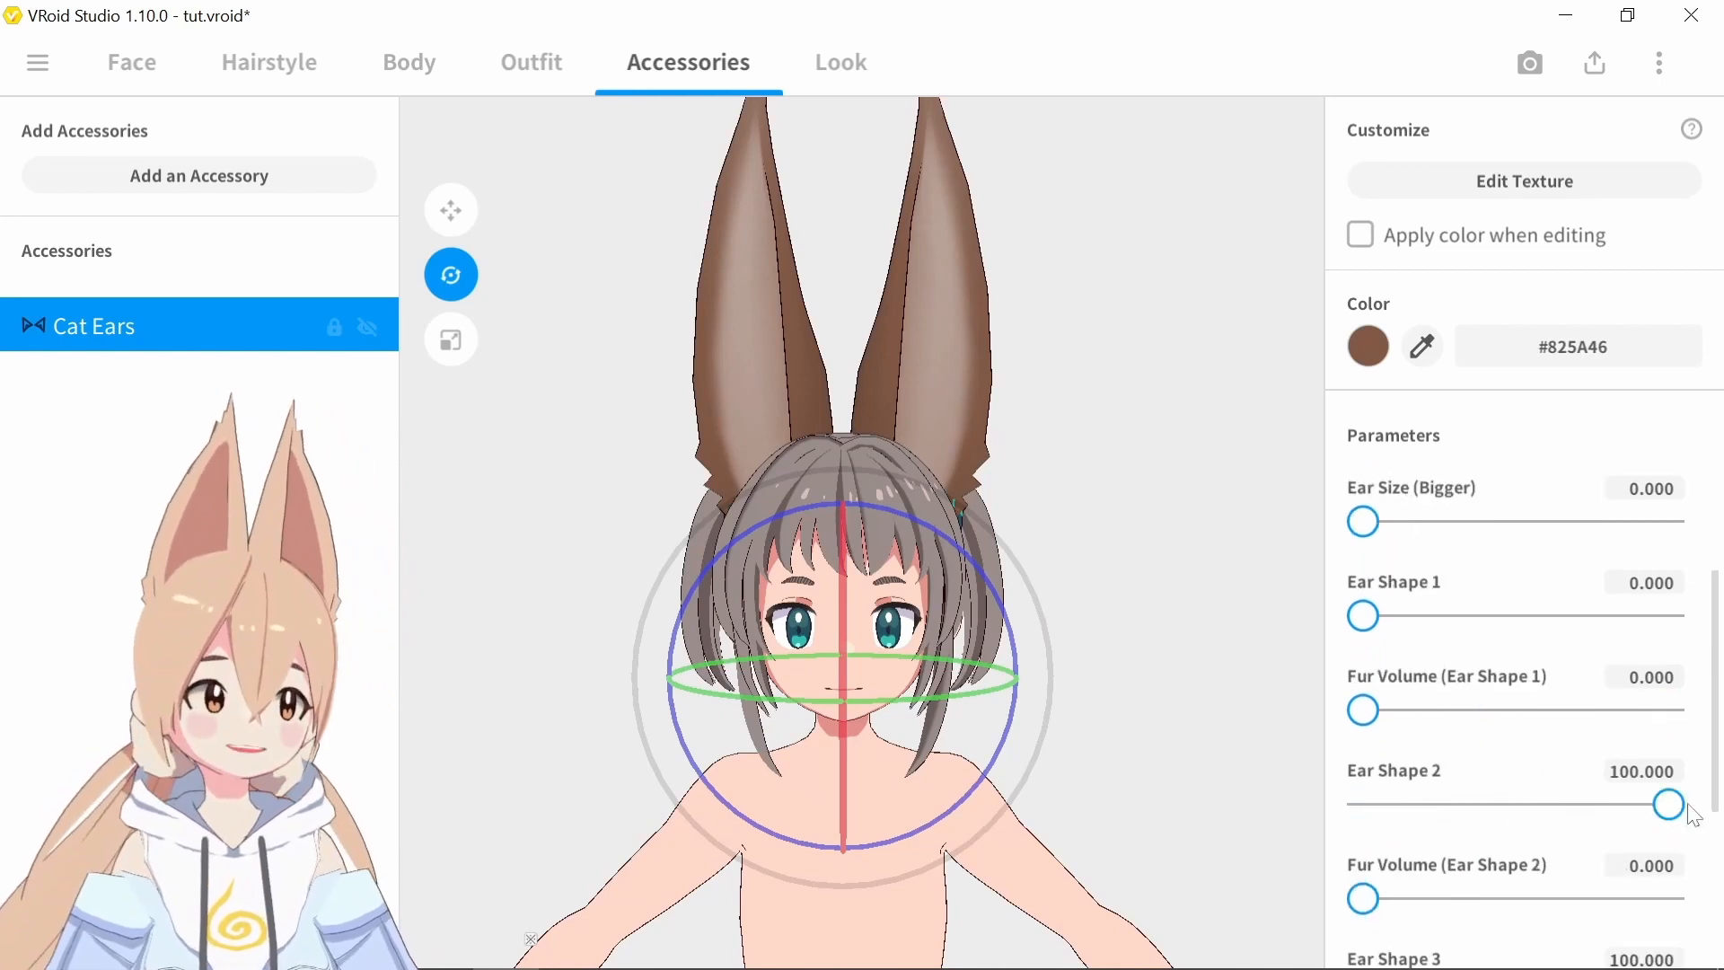
drag(1668, 803, 1486, 805)
scroll(1504, 795, down, 5)
drag(1667, 656, 938, 680)
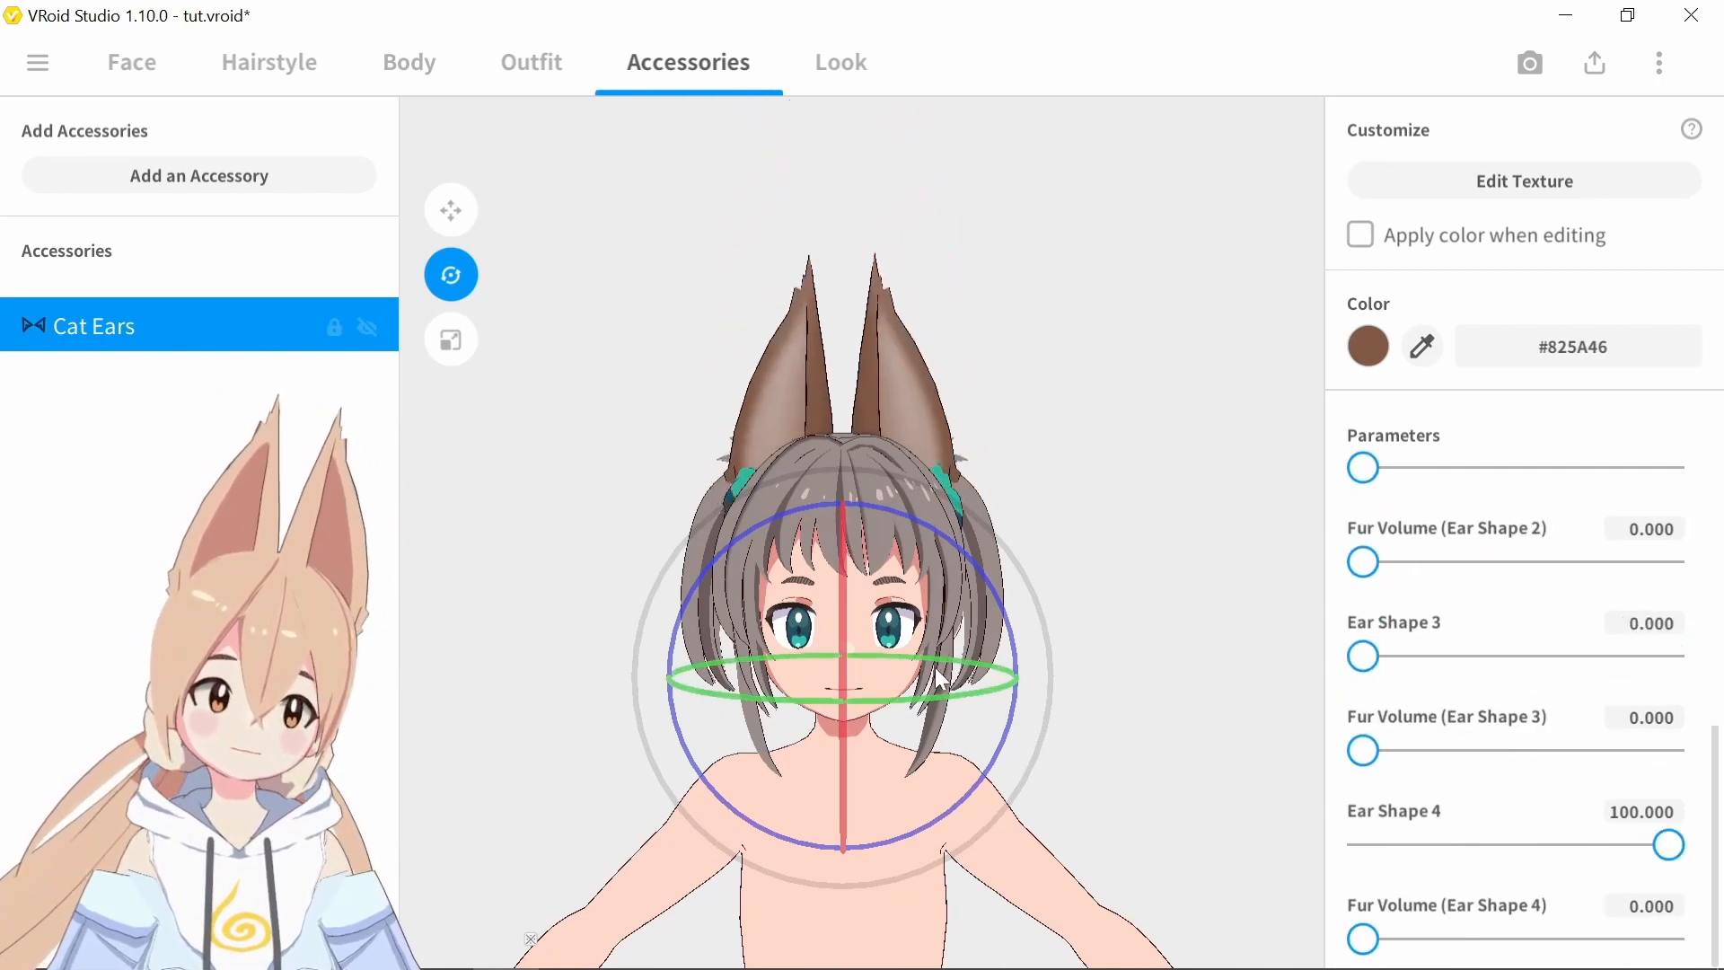
drag(1670, 849, 1324, 867)
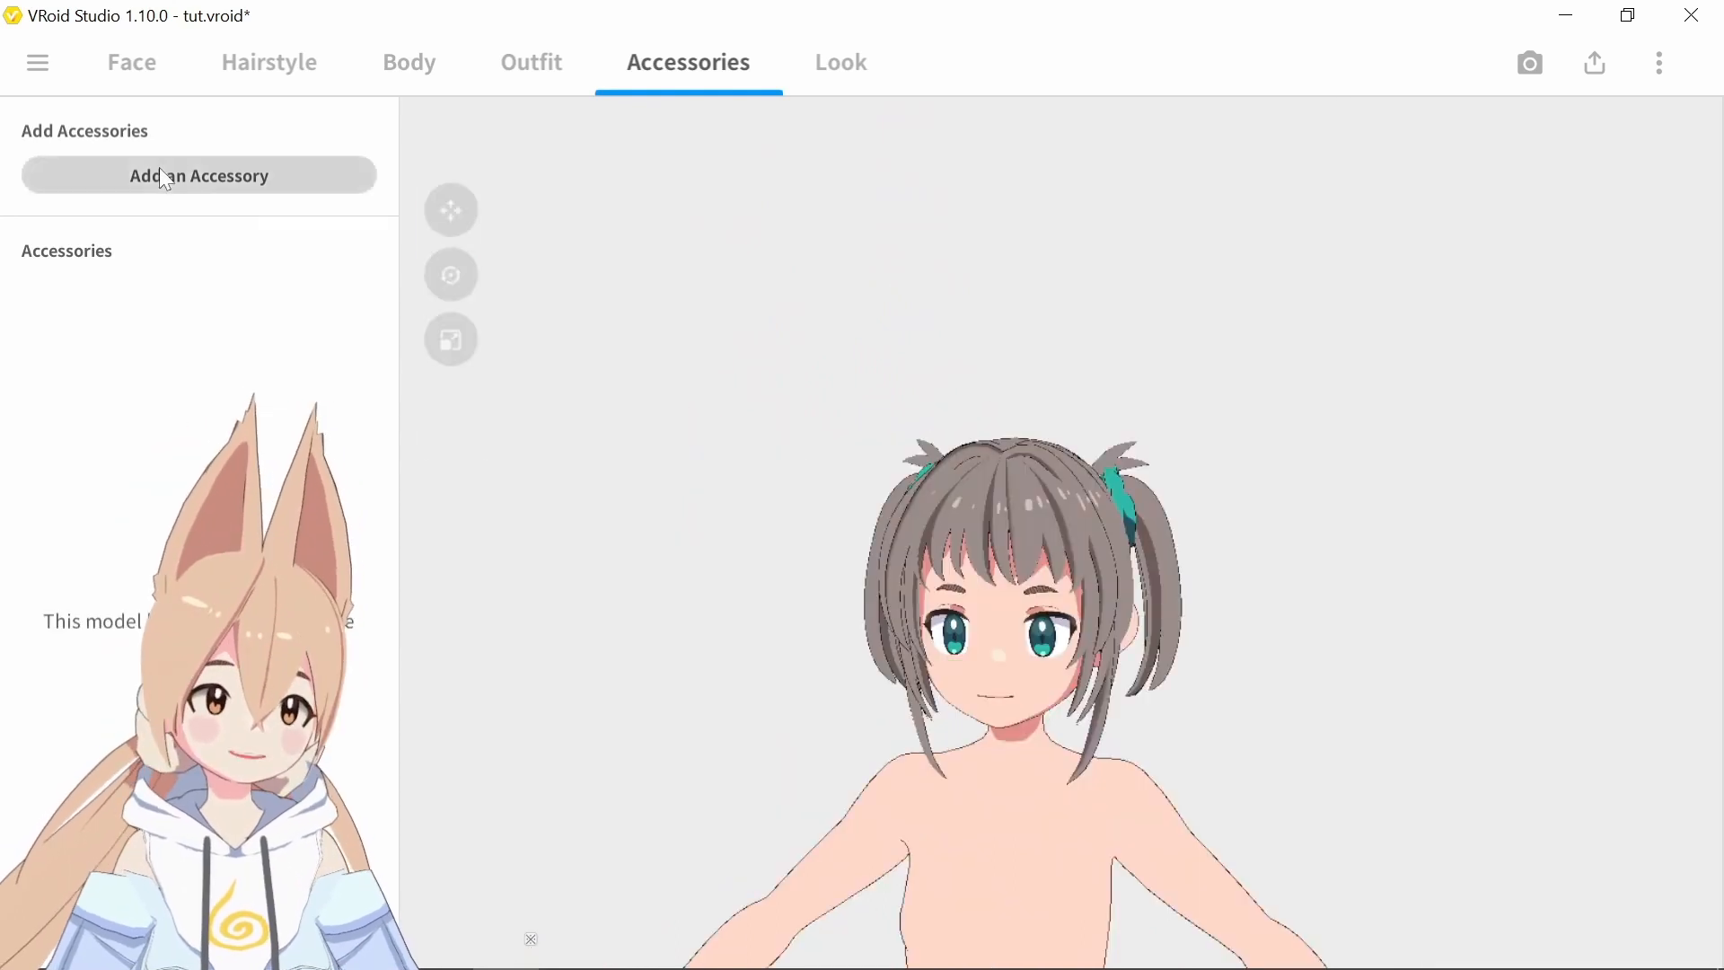
Replace the cat ears with the Rabbit Ears accessory
click(165, 178)
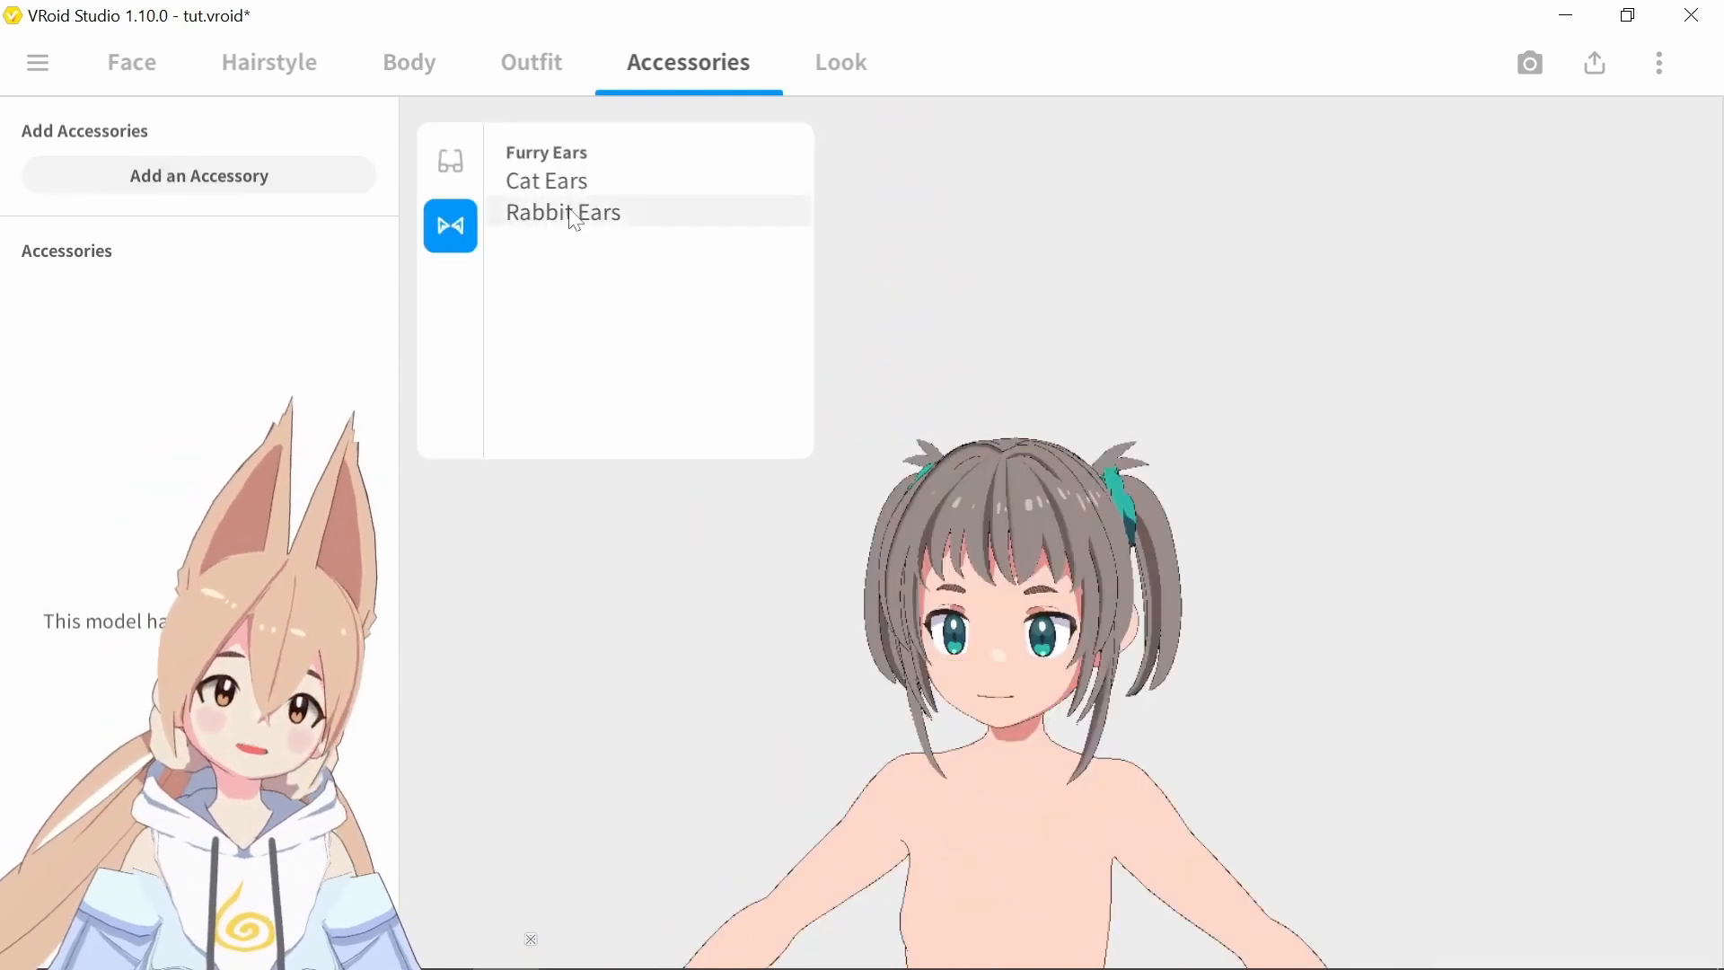
click(573, 215)
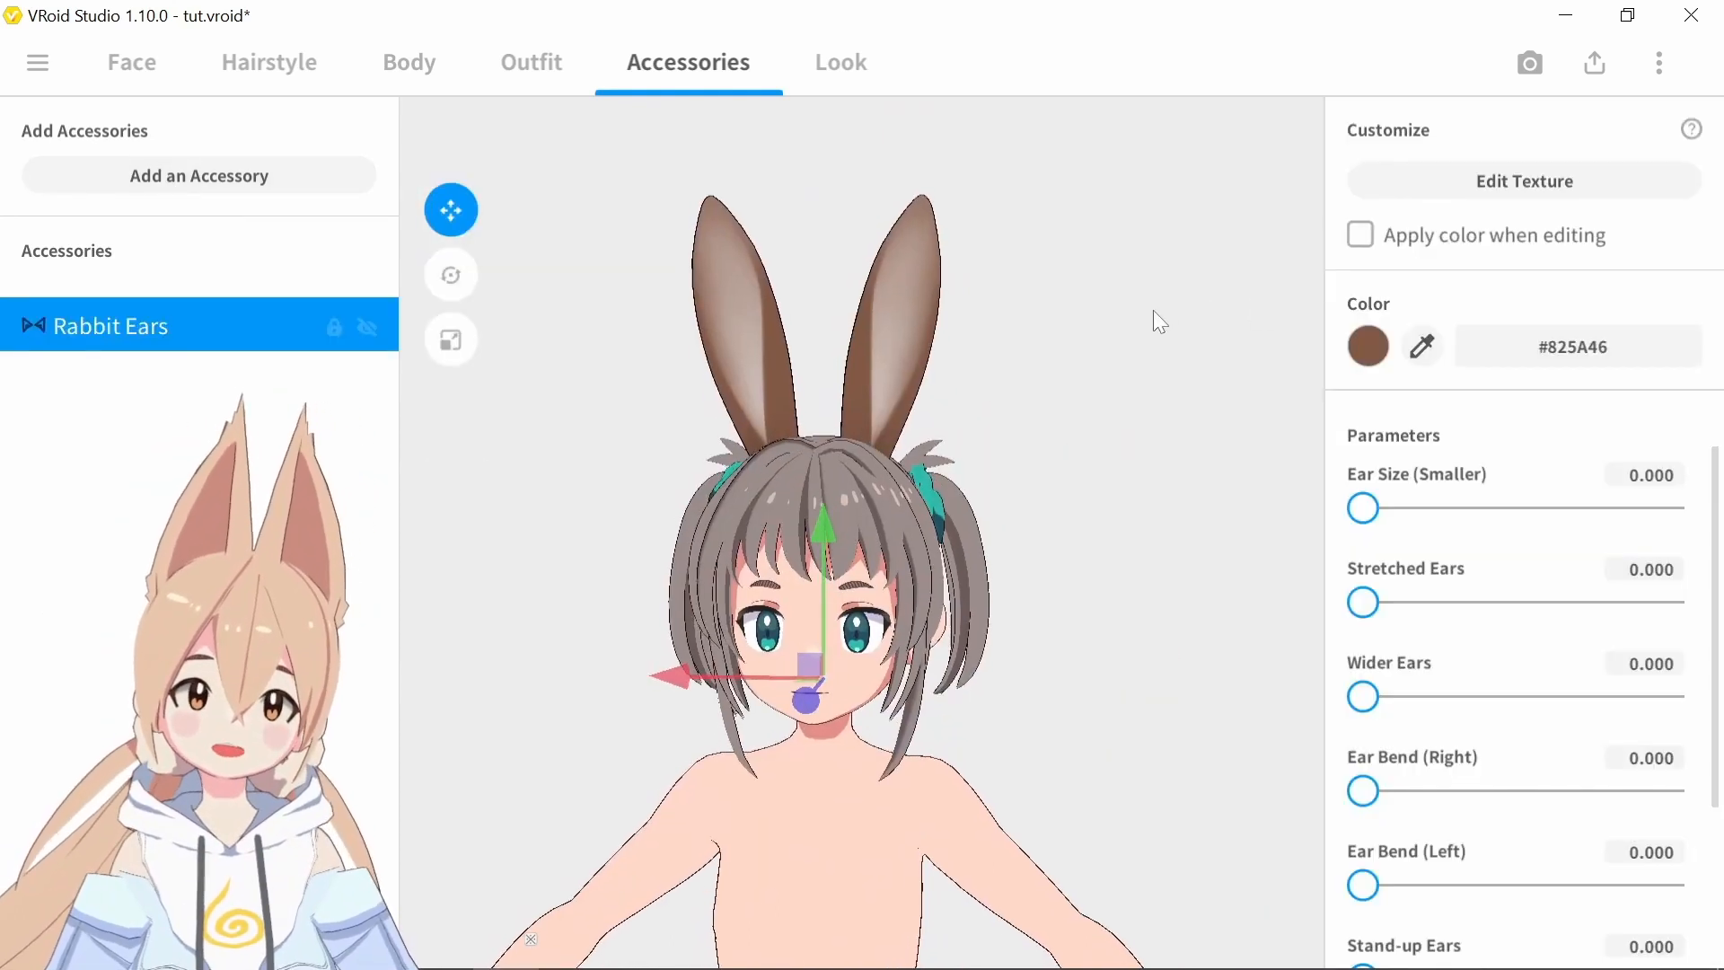
Set the rabbit ears' Ear Size (Smaller) and Wider Ears to 100, with Stretched Ears at 0
drag(1365, 508, 1667, 504)
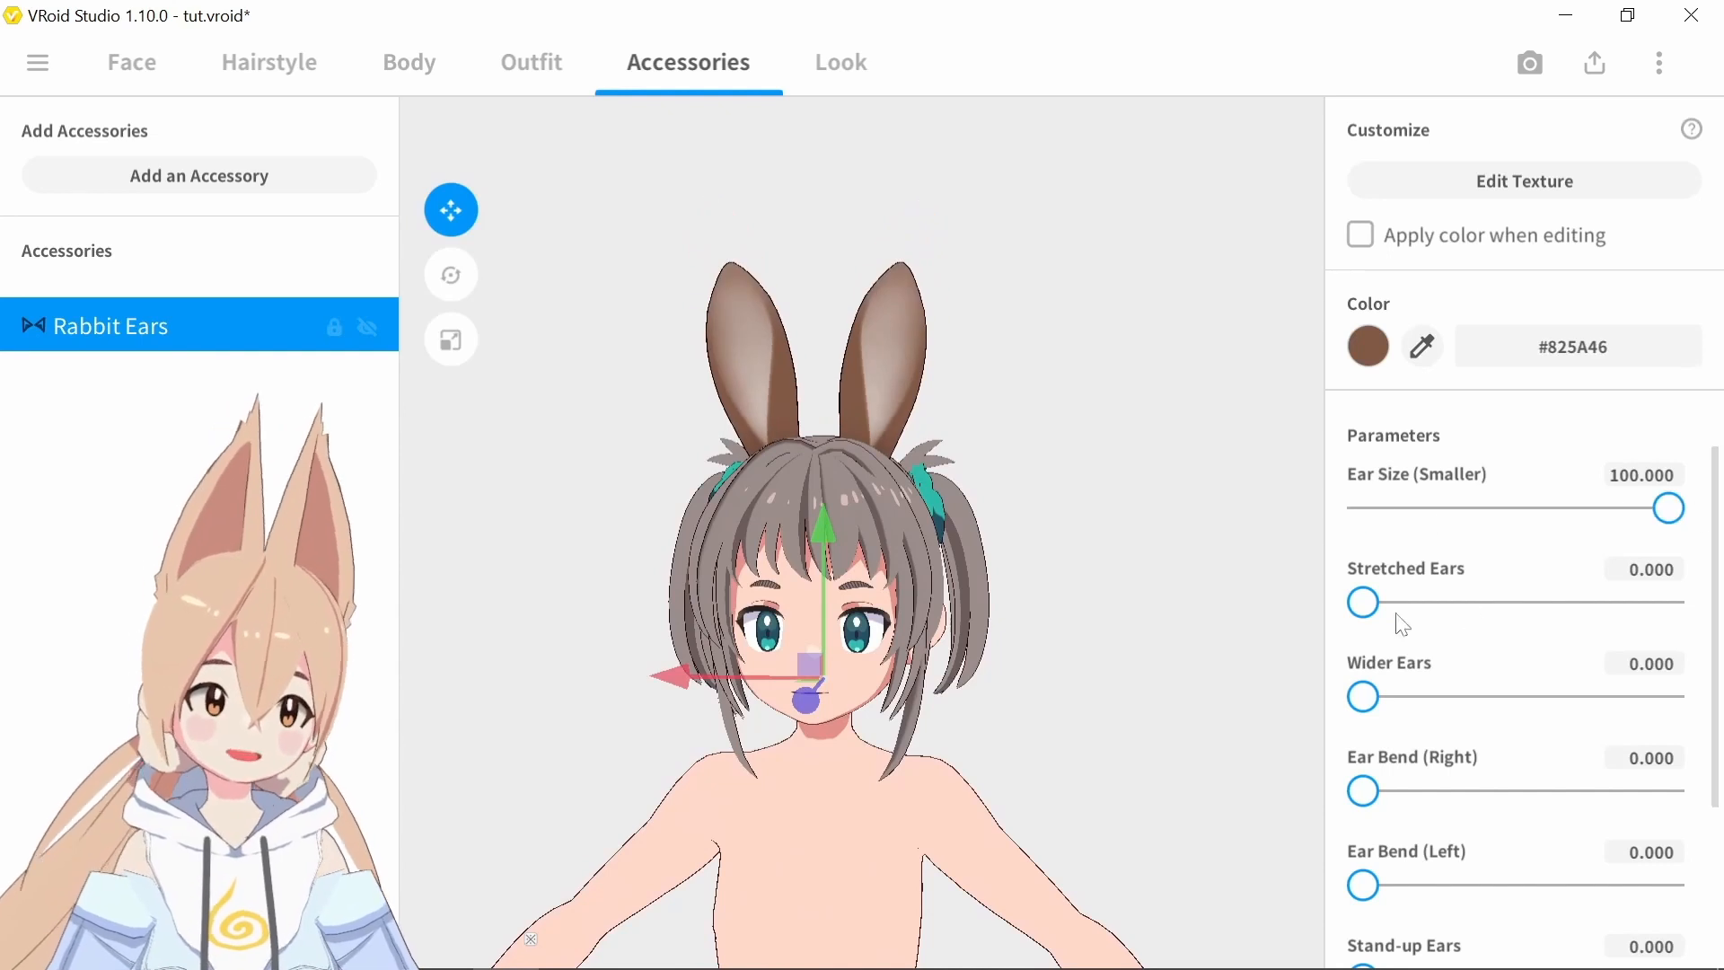
drag(1370, 603, 1721, 567)
drag(1646, 519, 1198, 539)
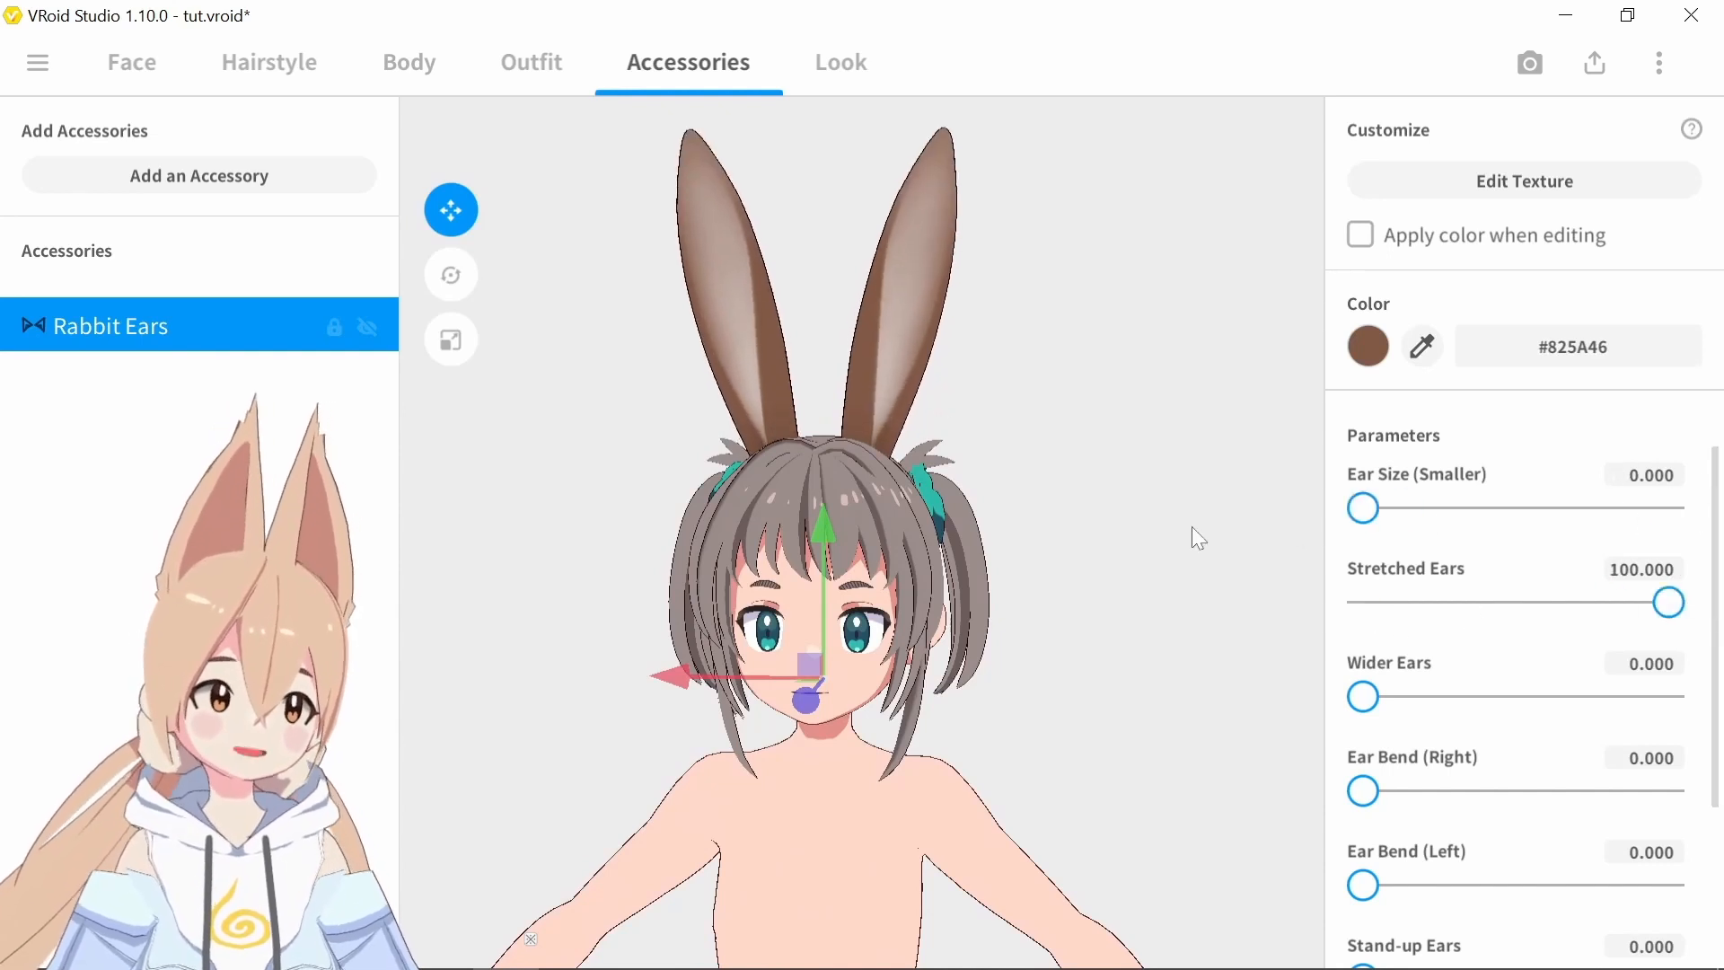
drag(1355, 702, 1672, 699)
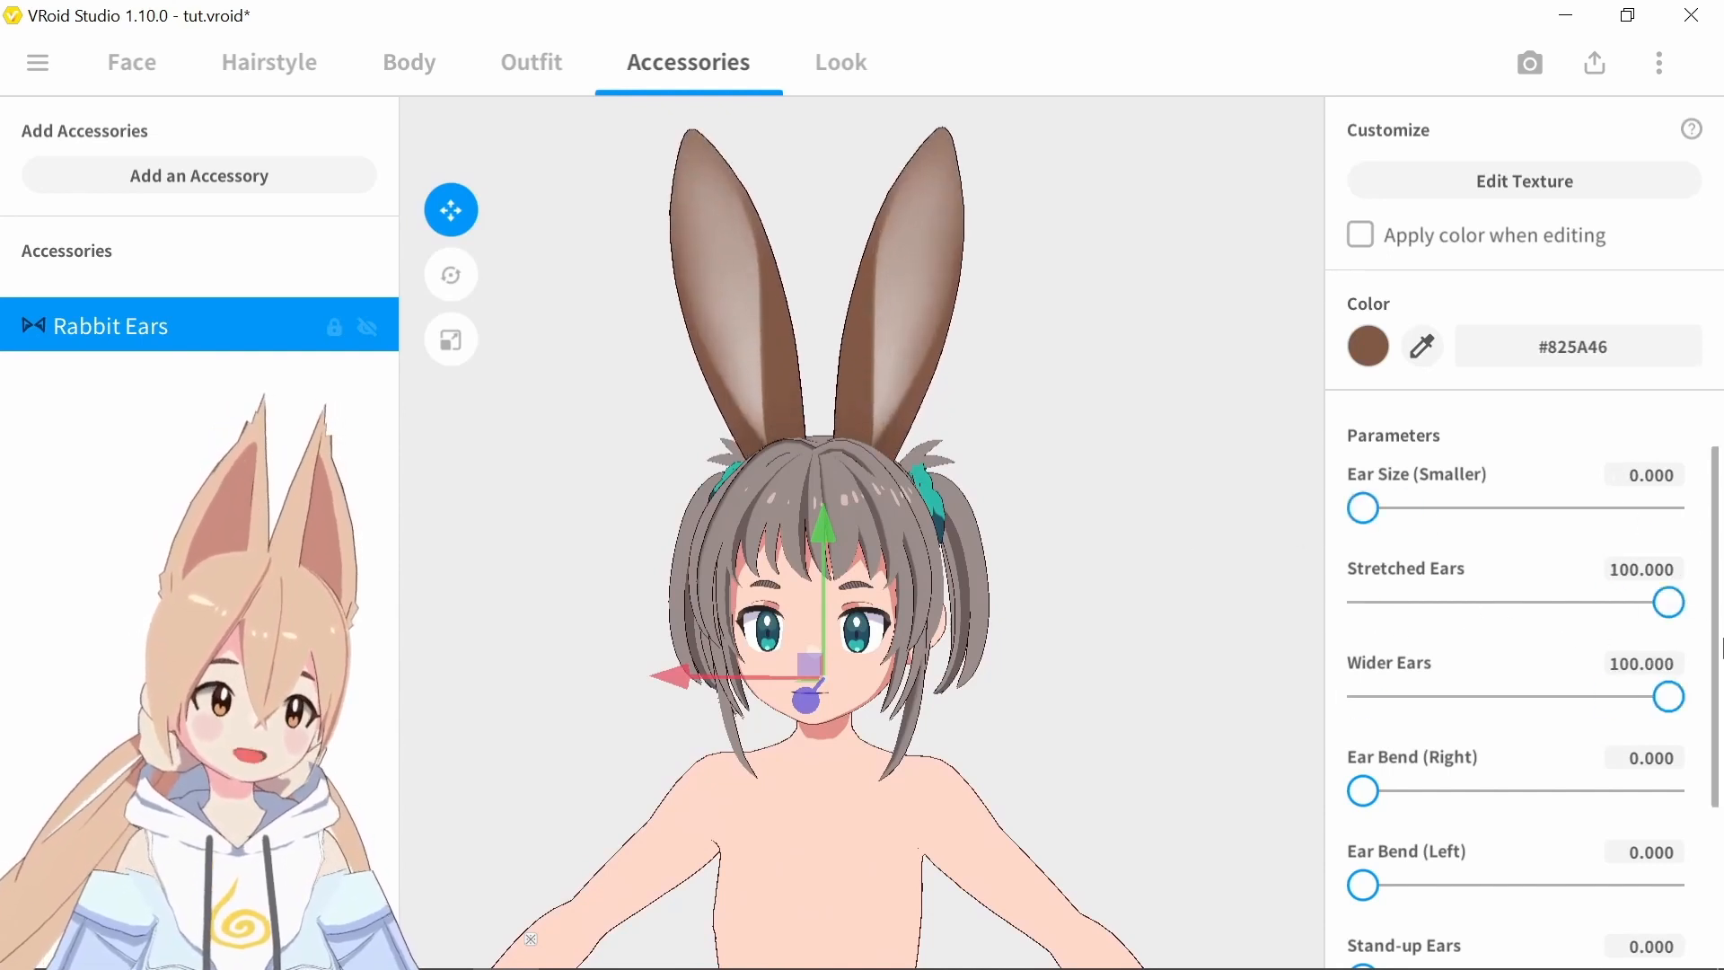
drag(1666, 602, 1240, 608)
drag(1363, 508, 1720, 500)
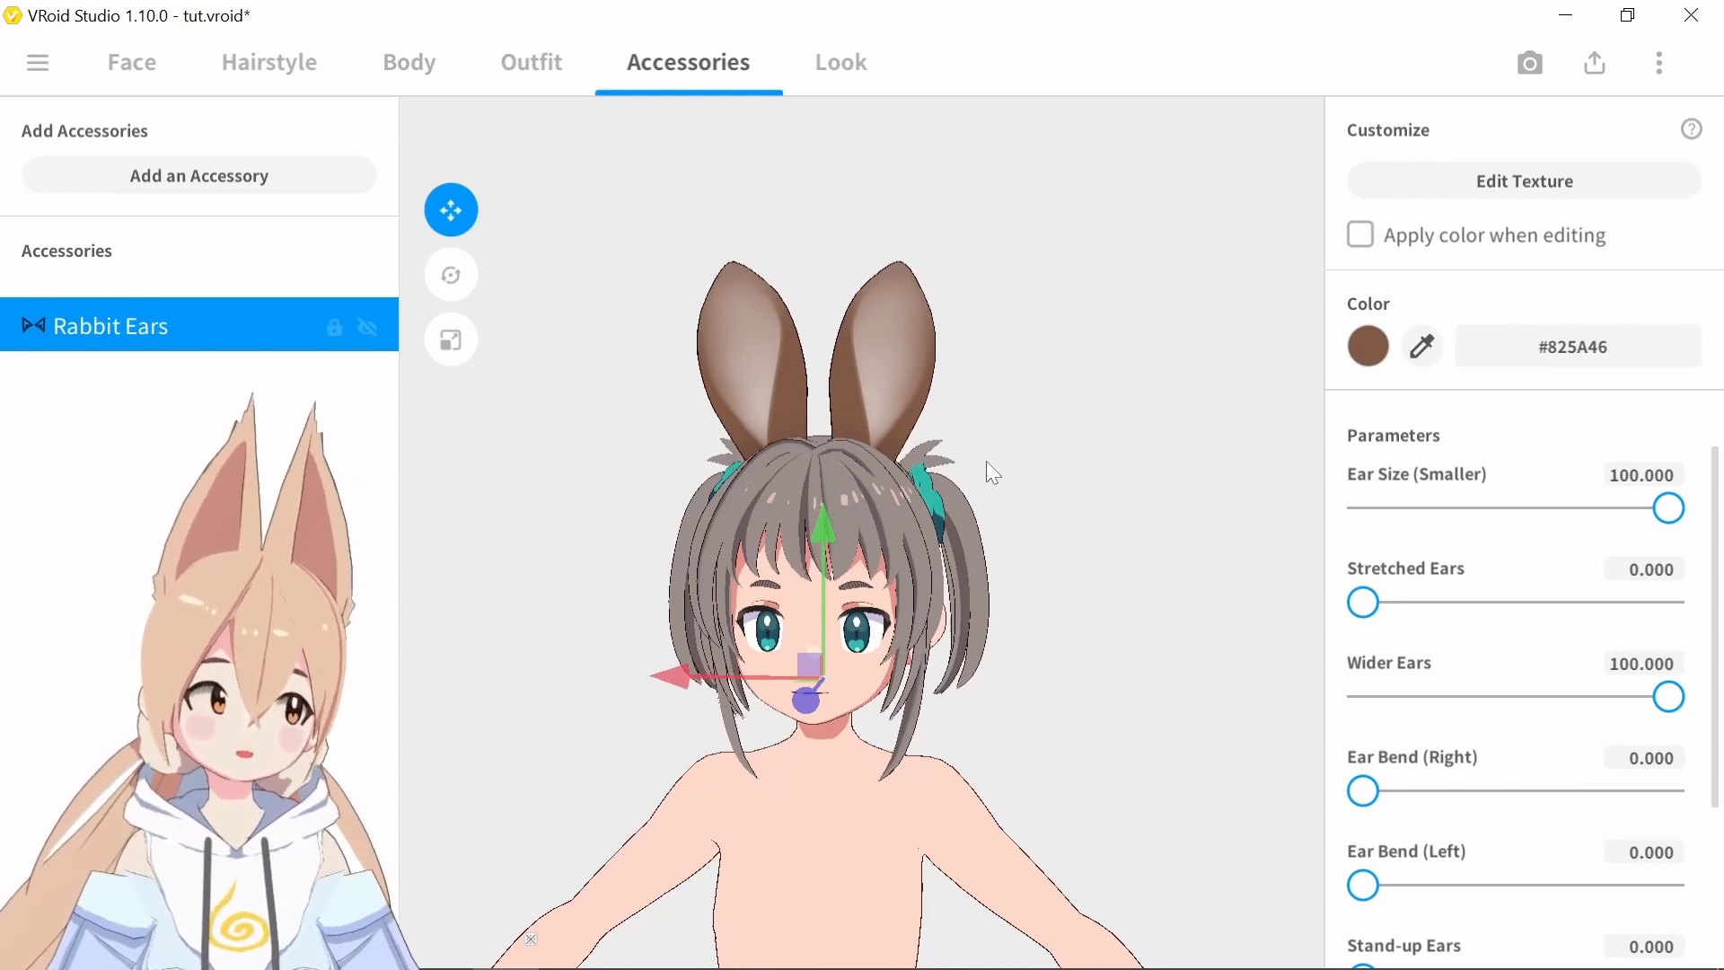
Set the rabbit ears' Stand-up Ears to 59.325 and try out the ear bend and droopy ear settings
scroll(1437, 673, down, 3)
drag(1363, 657, 1274, 660)
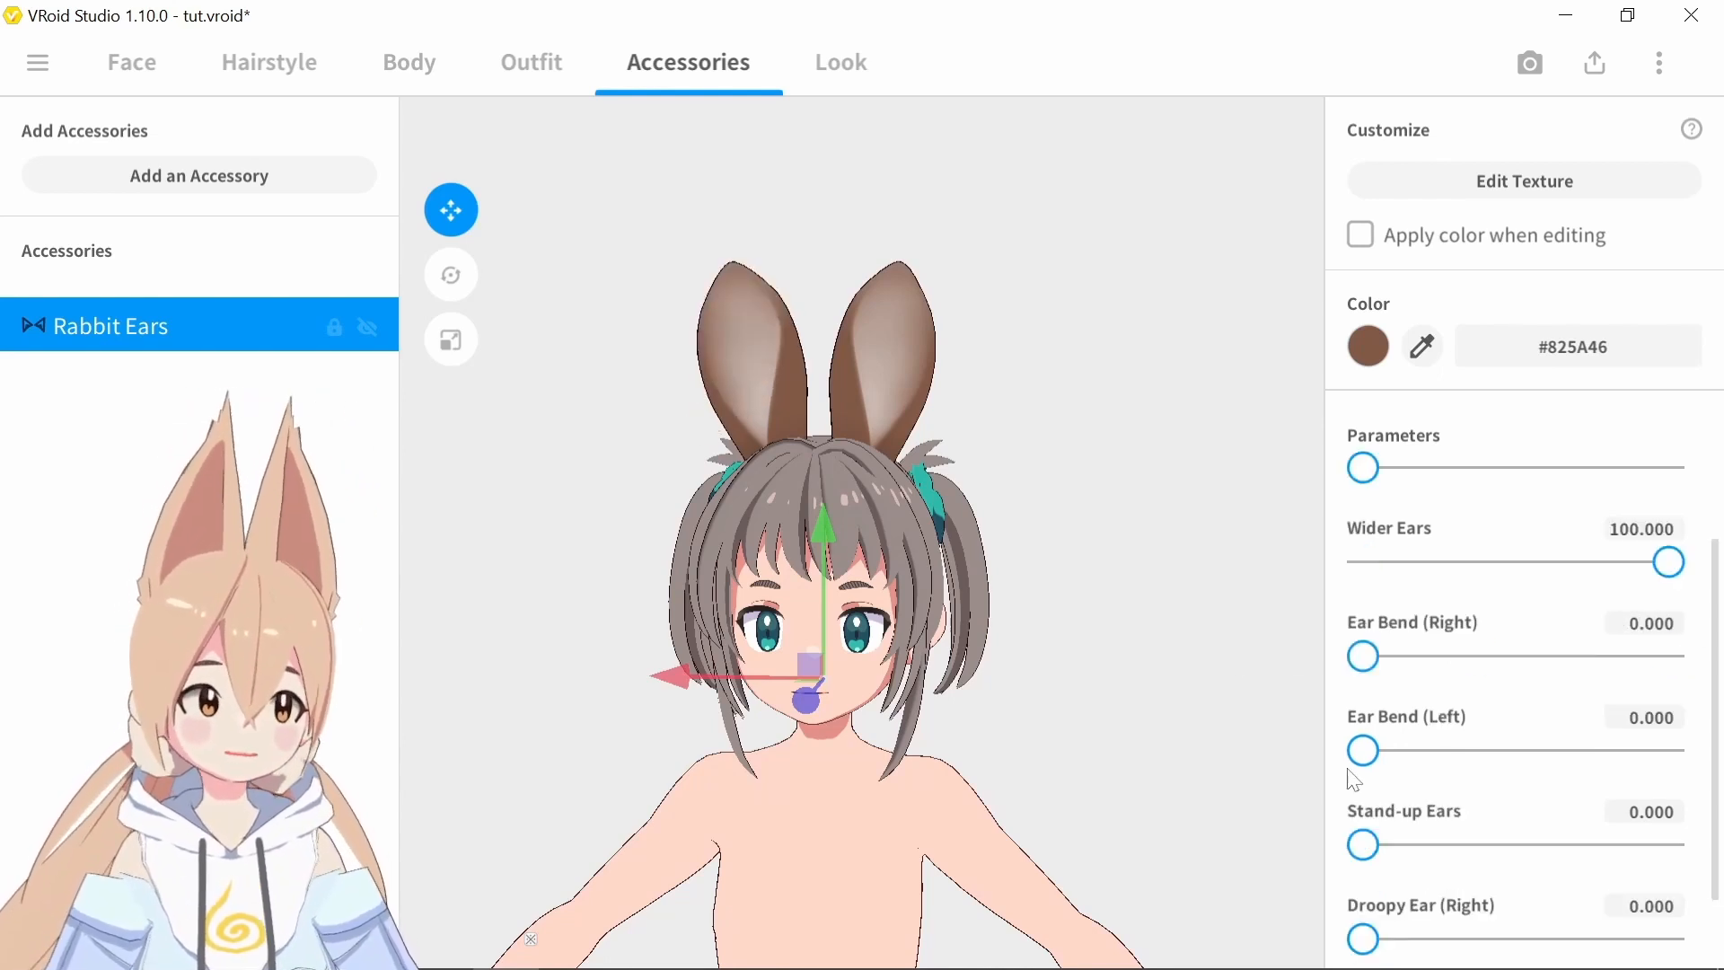
drag(1363, 750, 1302, 754)
drag(1357, 846, 1564, 814)
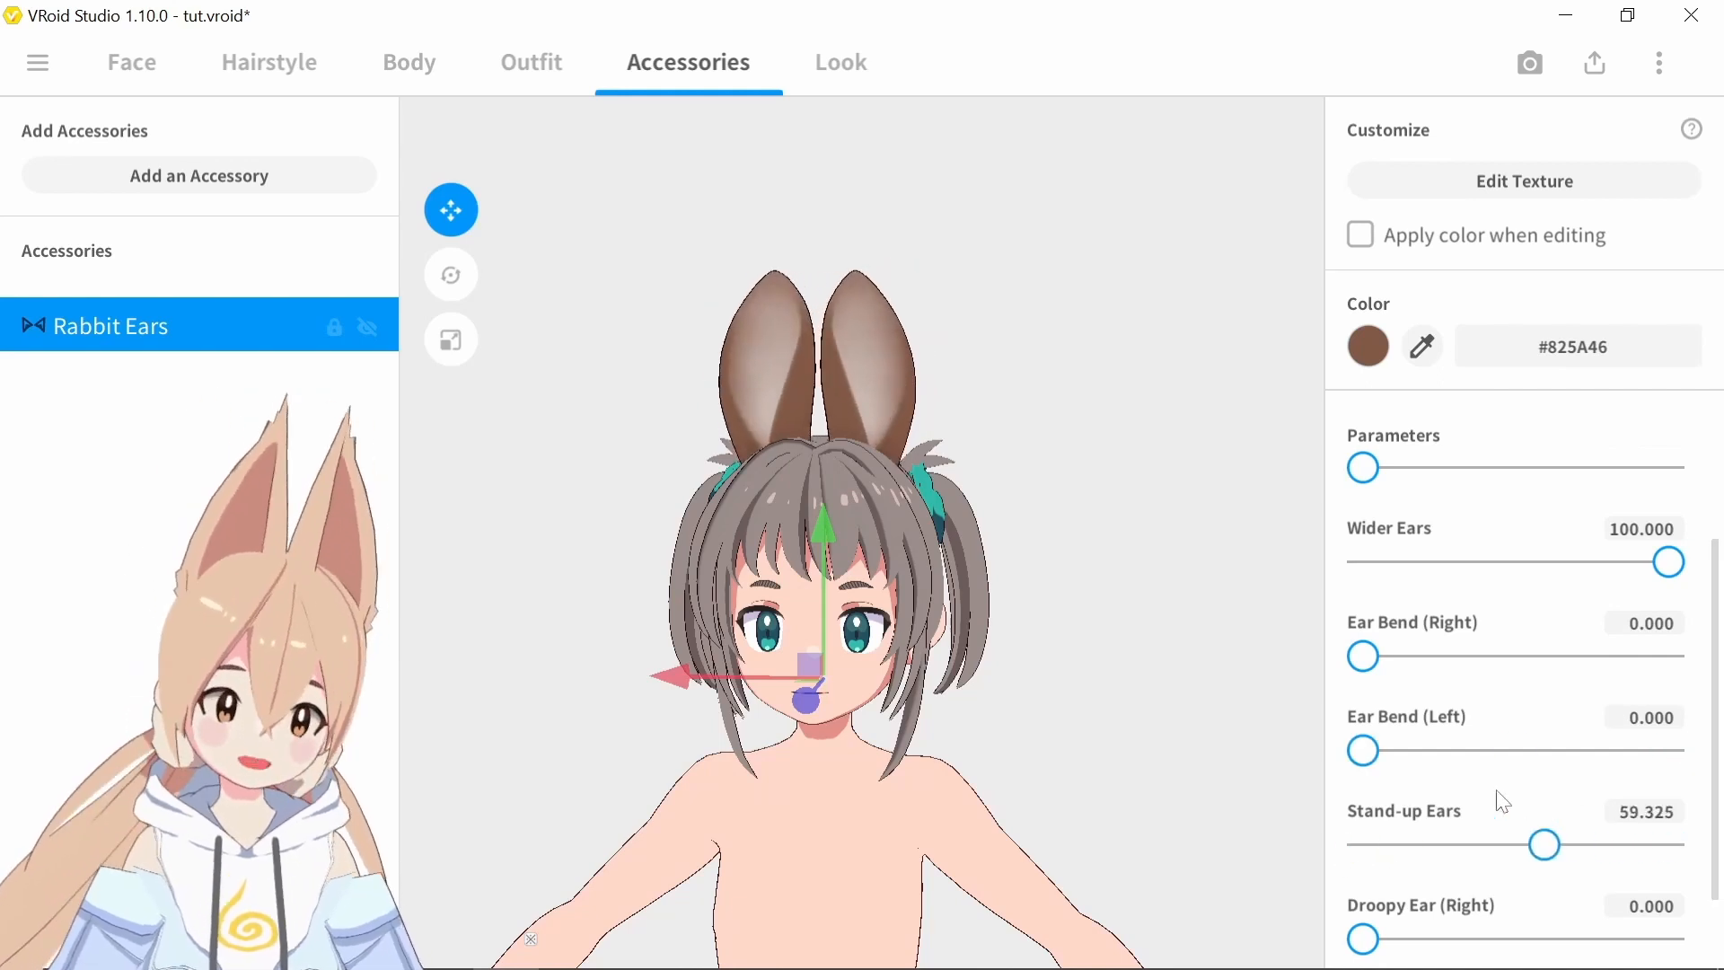
scroll(1502, 803, down, 1)
drag(1363, 836, 1578, 837)
right_drag(1086, 633, 1215, 683)
Open the rabbit ears' texture for editing and set the brush to color #FF0000 with a width of 16
click(1544, 184)
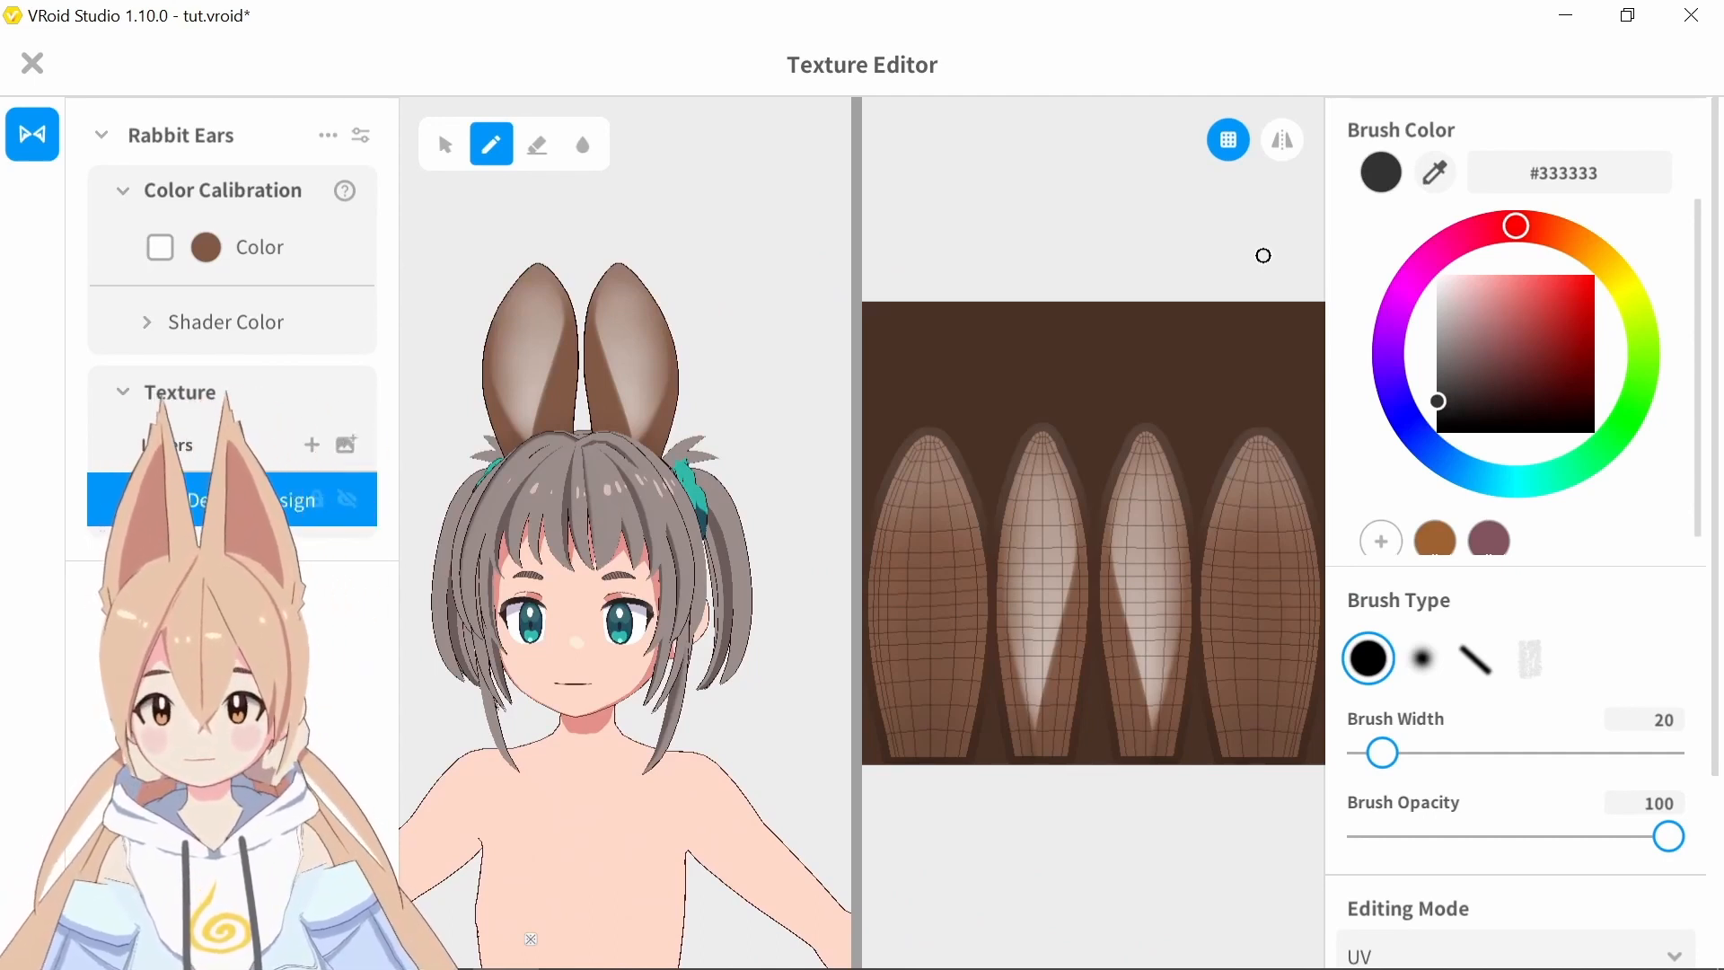
drag(1551, 348, 1644, 251)
drag(1384, 754, 1358, 754)
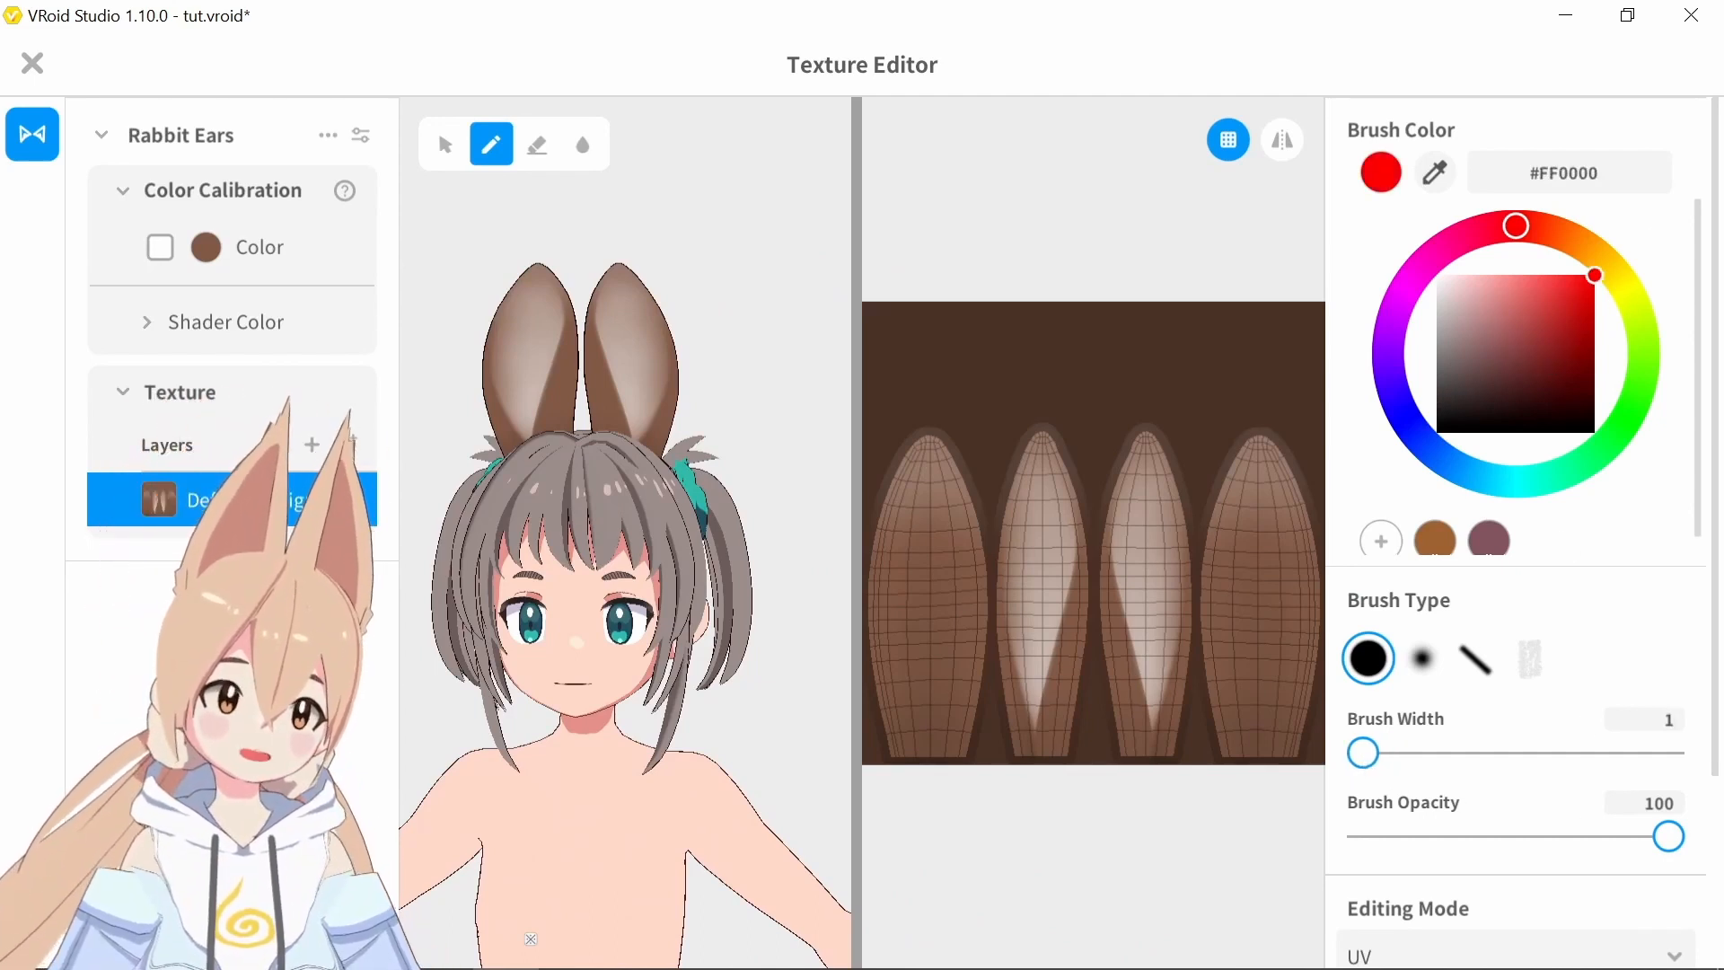
click(1388, 752)
Paint the border and base around the pale area of the second ear shape on the texture red
mouse_move(1031, 766)
mouse_down()
mouse_move(1081, 616)
mouse_move(1051, 777)
mouse_move(1086, 632)
mouse_move(1049, 738)
mouse_move(1073, 619)
mouse_move(1056, 442)
mouse_move(1005, 516)
mouse_move(1027, 721)
mouse_up()
key(ctrl+z)
mouse_move(994, 638)
mouse_down()
mouse_move(1020, 727)
mouse_move(1085, 653)
mouse_up()
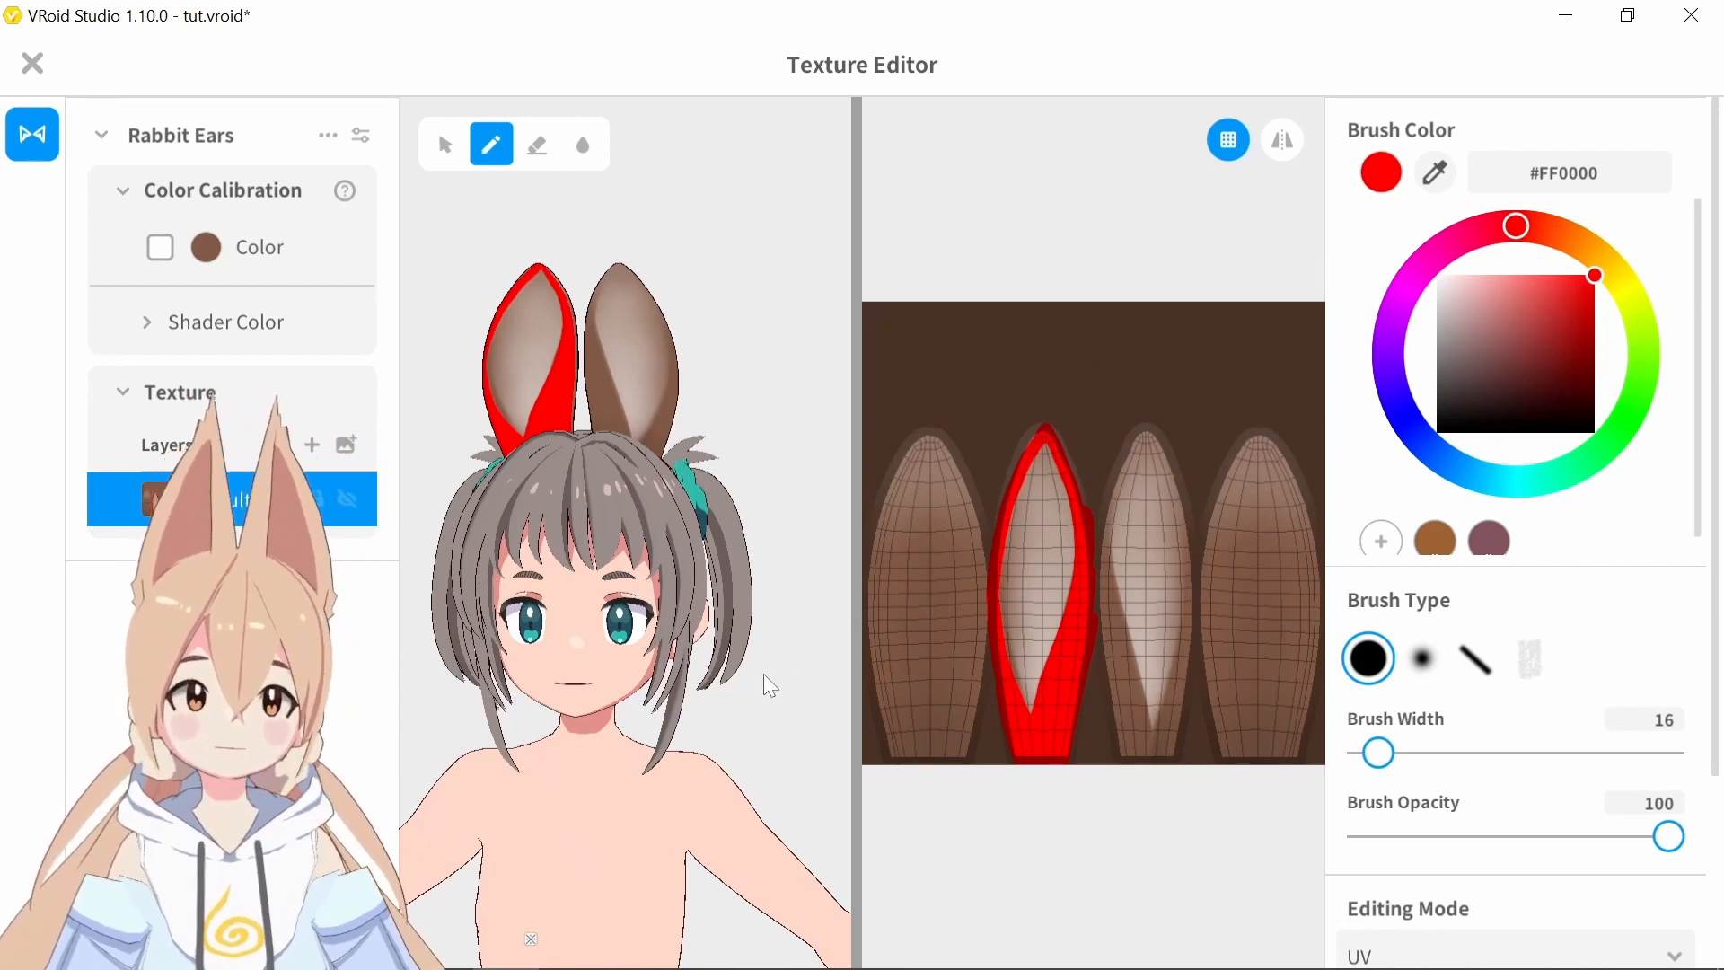
Undo the red strokes on the rabbit ears and set the brush to the hair's gray #998D8A with a width of 12
right_drag(763, 674, 793, 644)
key(ctrl+z)
click(1436, 173)
click(649, 526)
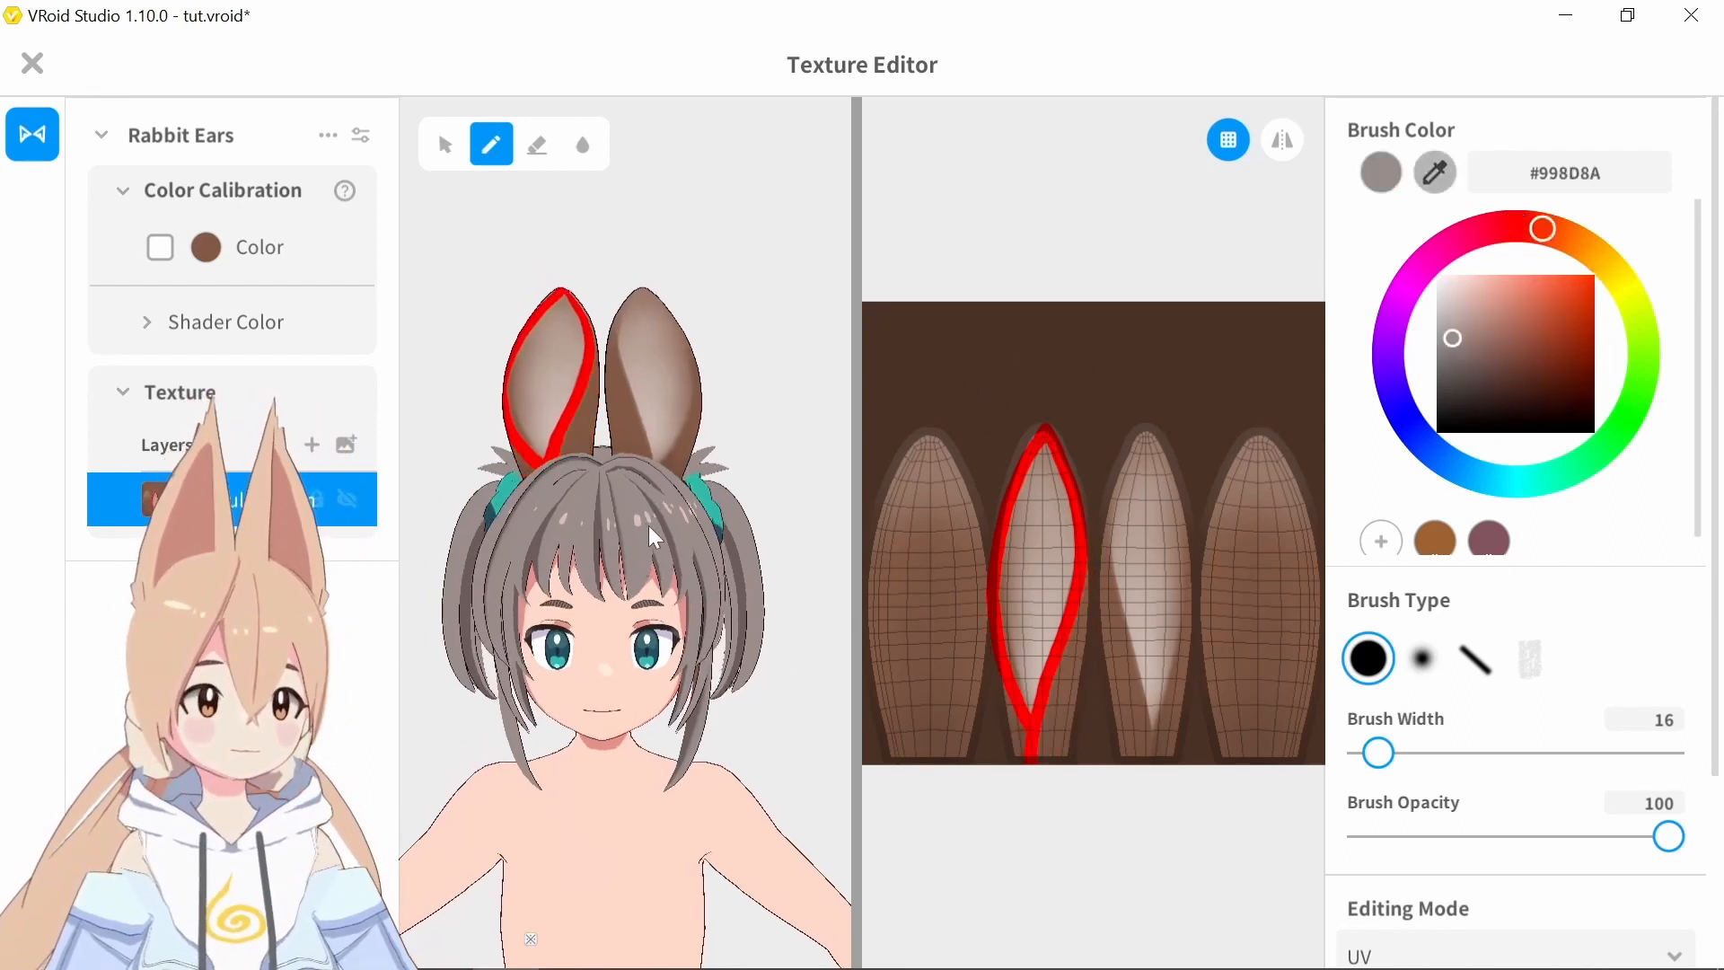
key(ctrl+z)
drag(1384, 765, 1380, 765)
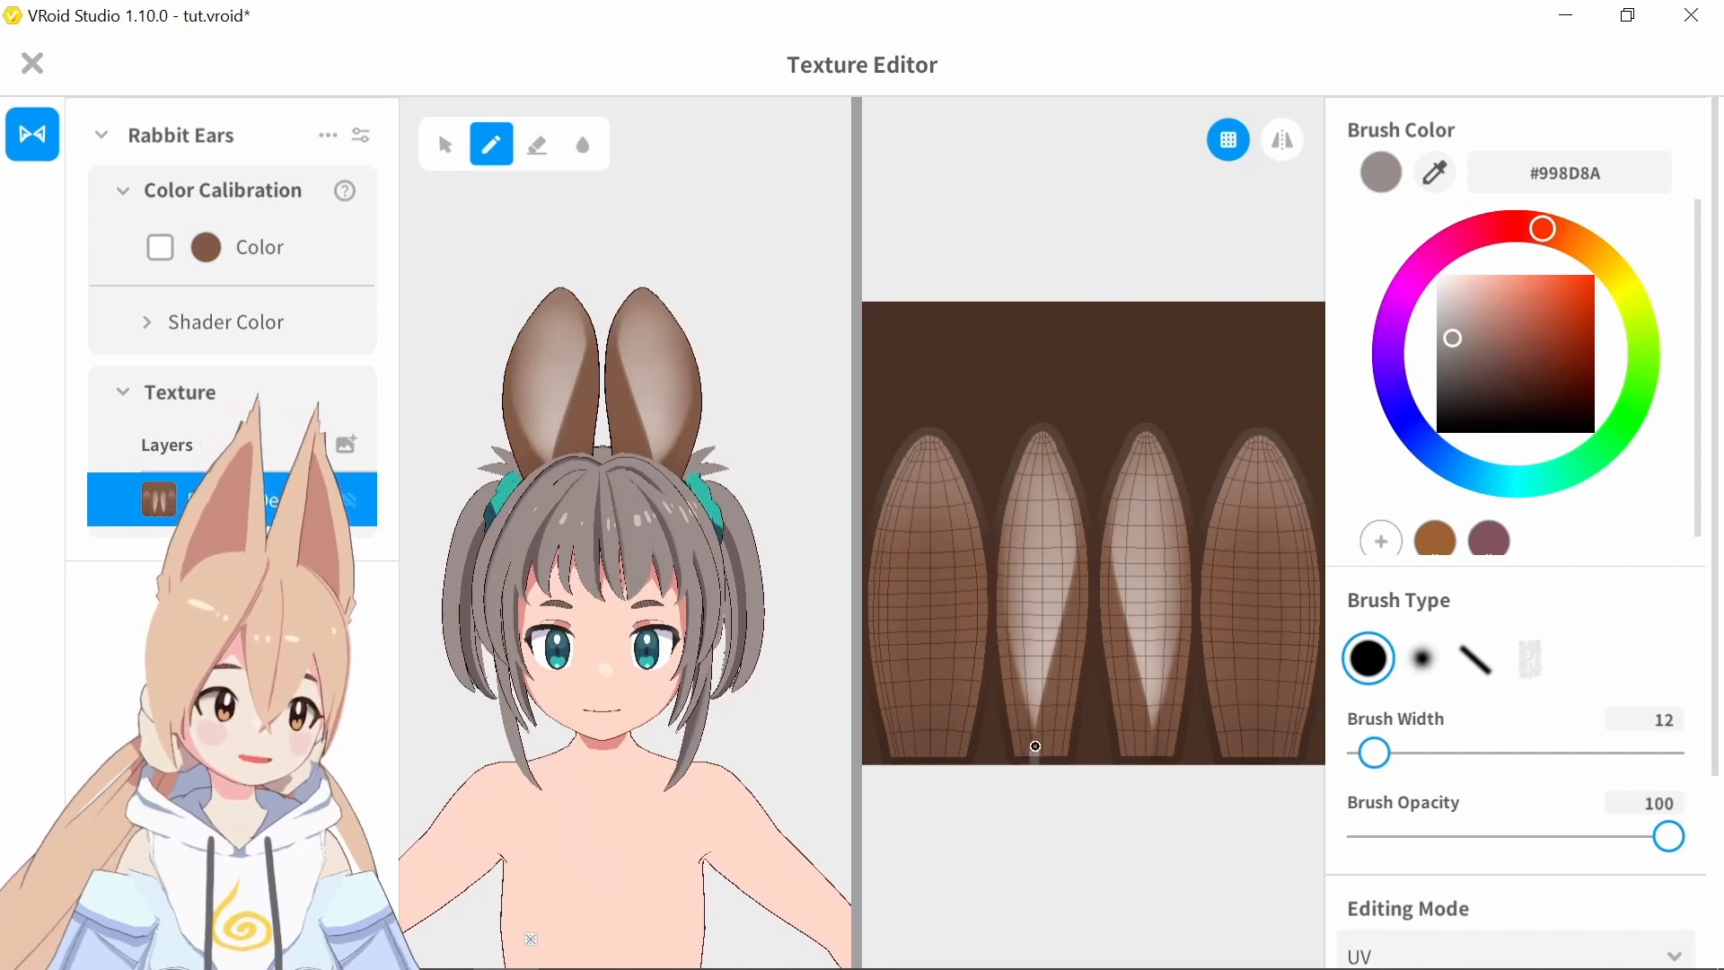
On a new layer with mirrored painting enabled, paint the inner ears' borders gray at width 12 and the outer ear shapes at width 96
key(ctrl+z)
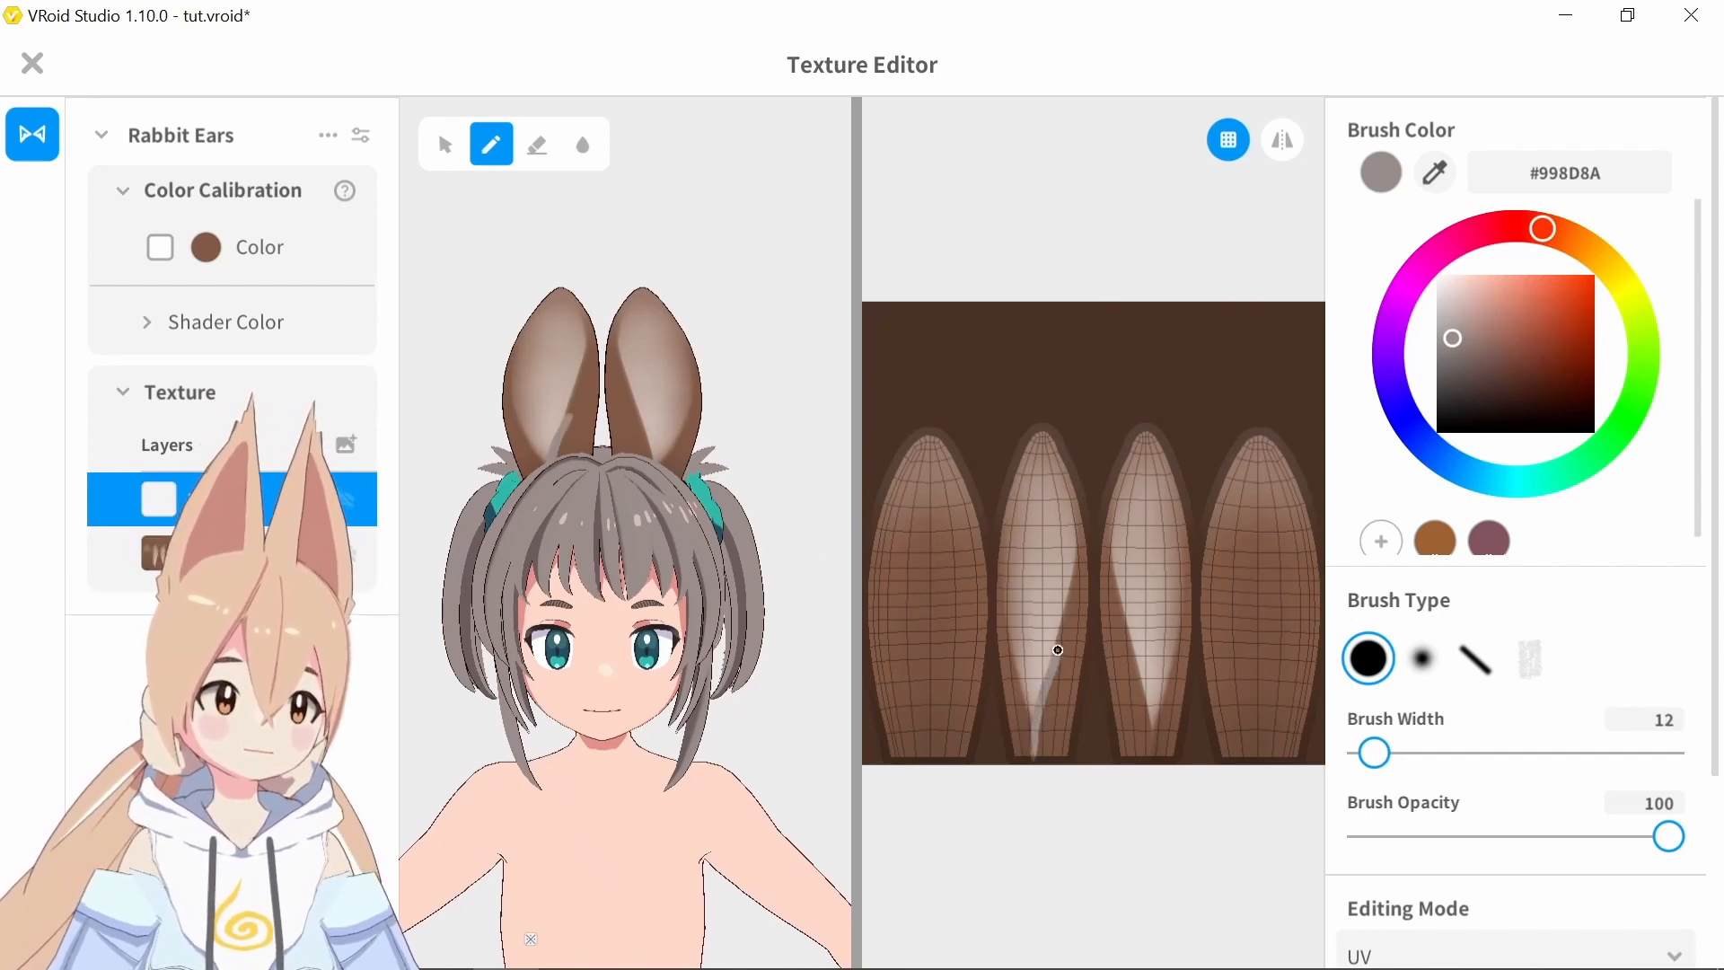
key(ctrl+z)
click(1282, 139)
mouse_move(1031, 761)
mouse_down()
mouse_move(1076, 519)
mouse_move(997, 628)
mouse_move(1024, 759)
mouse_move(1066, 704)
mouse_move(1084, 552)
mouse_up()
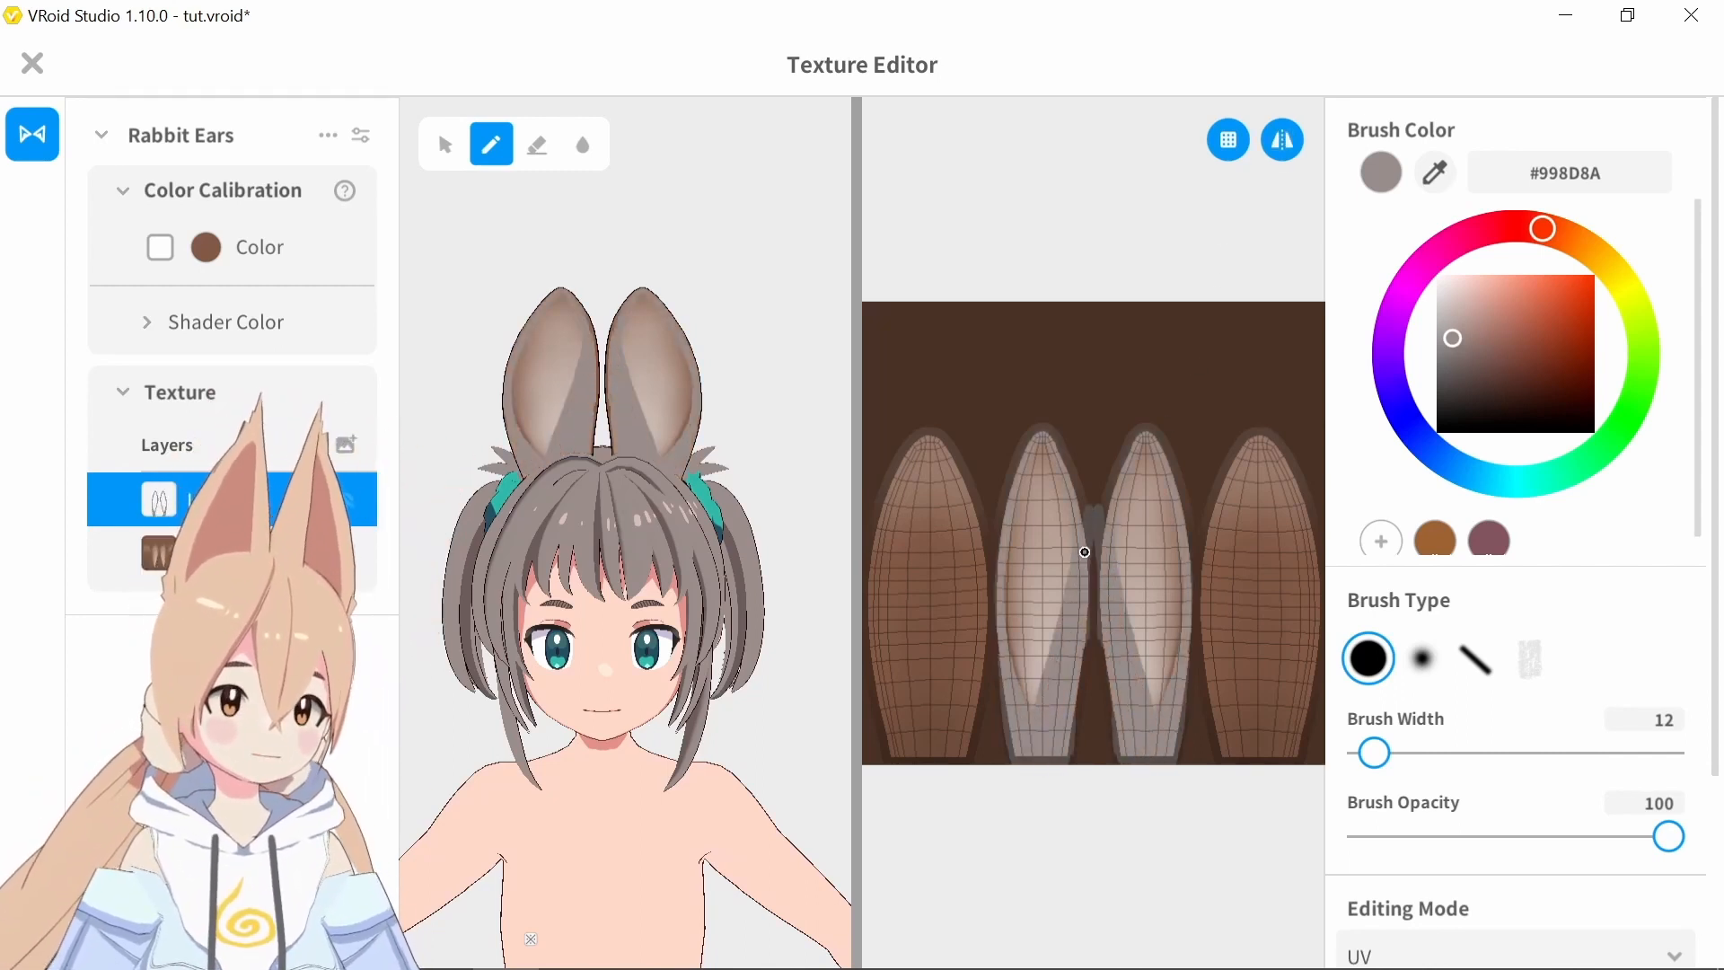
click(1459, 754)
mouse_move(1252, 587)
mouse_down()
mouse_move(1251, 524)
mouse_move(1289, 413)
mouse_up()
Set the brush to the body's skin color #FEDFD8 with a width of 10
click(1436, 173)
click(628, 799)
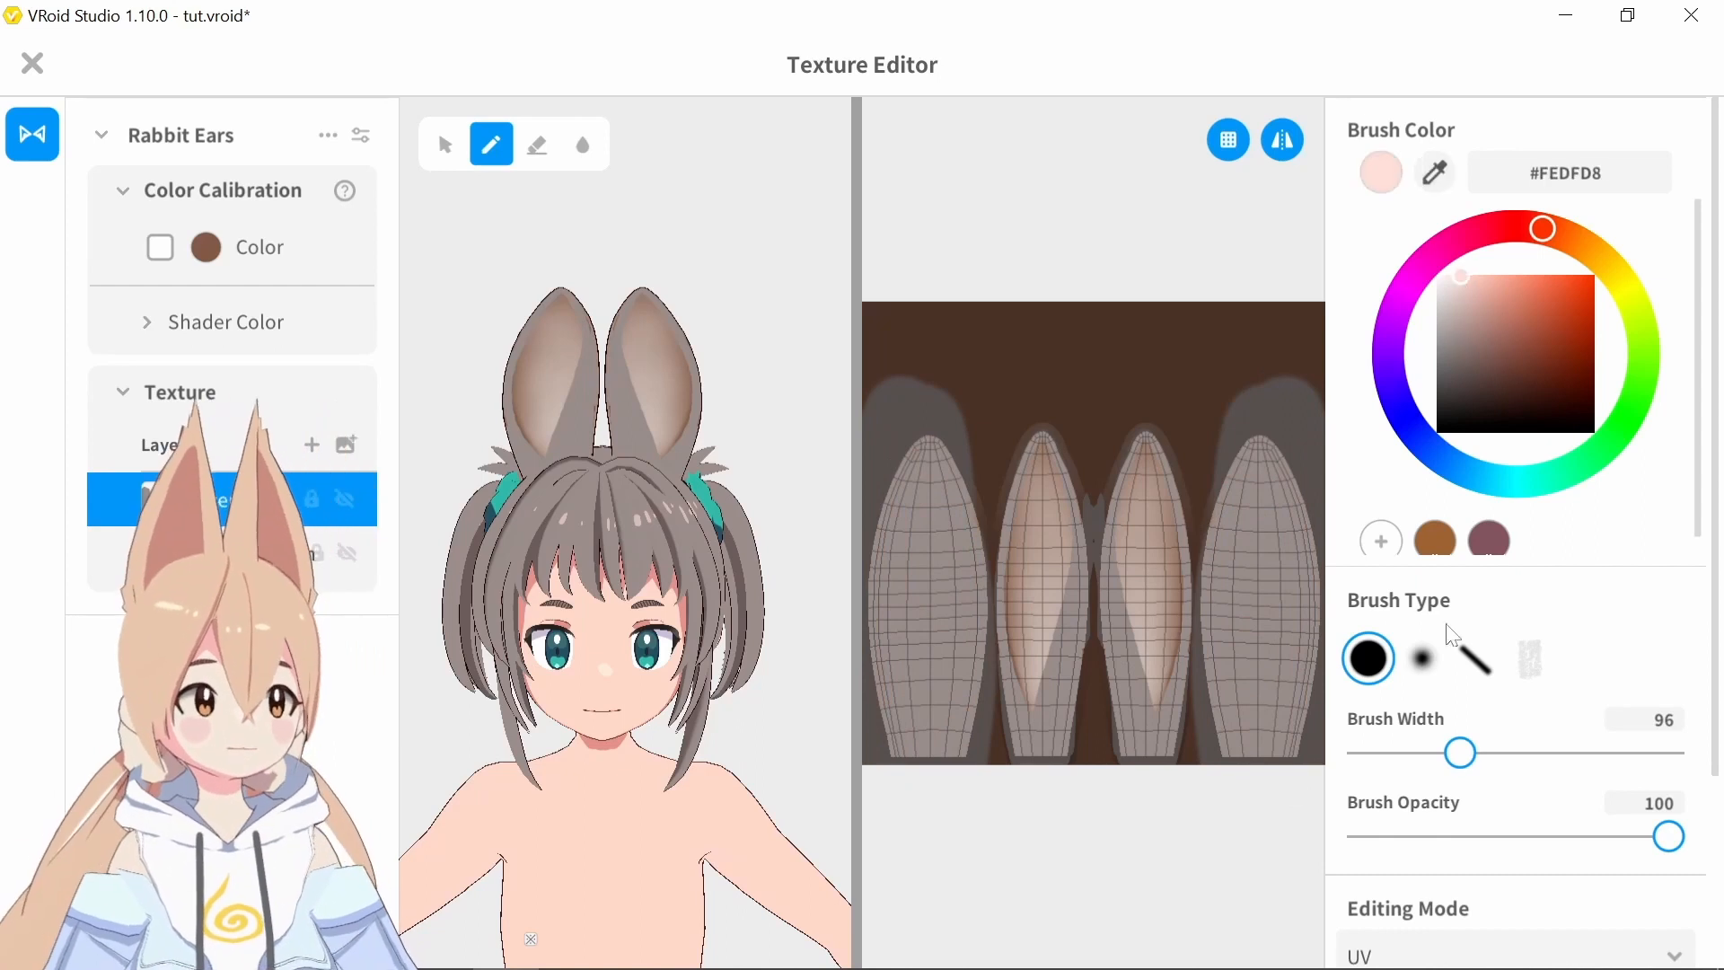
drag(1454, 759, 1392, 763)
drag(1034, 648, 1054, 485)
key(ctrl+z)
drag(1392, 753, 1371, 753)
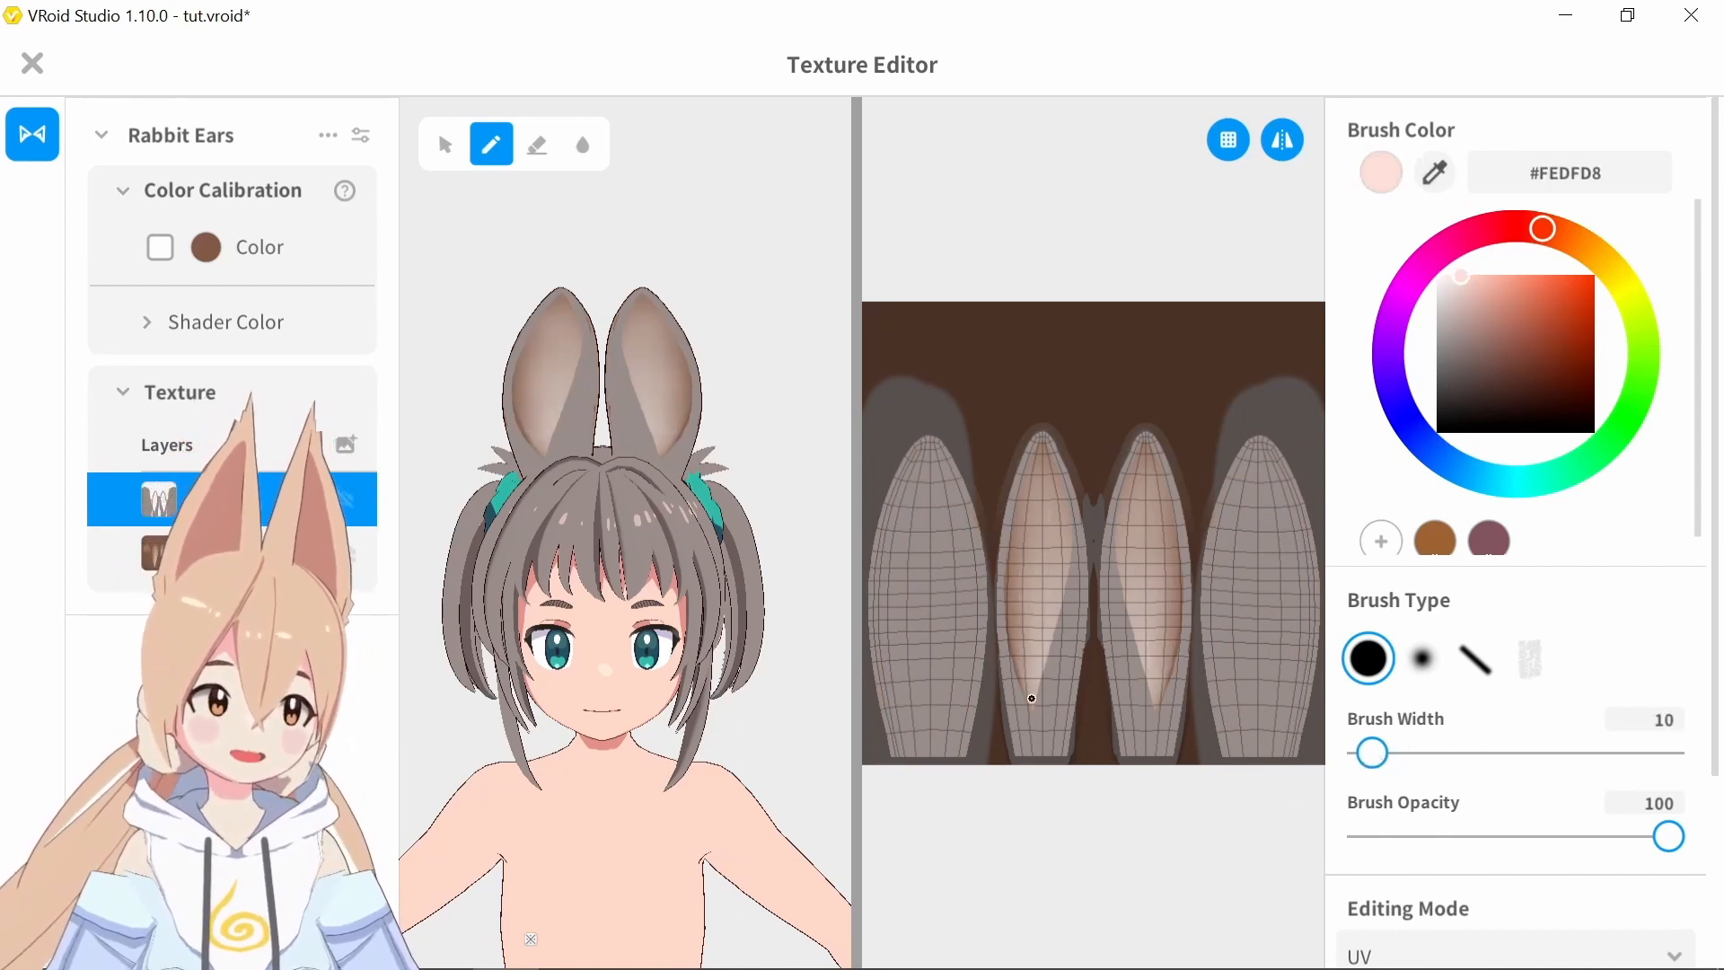
Outline and fill the inner ear areas with the pale skin color, using brush widths of 10 and 8
drag(1036, 686, 1068, 589)
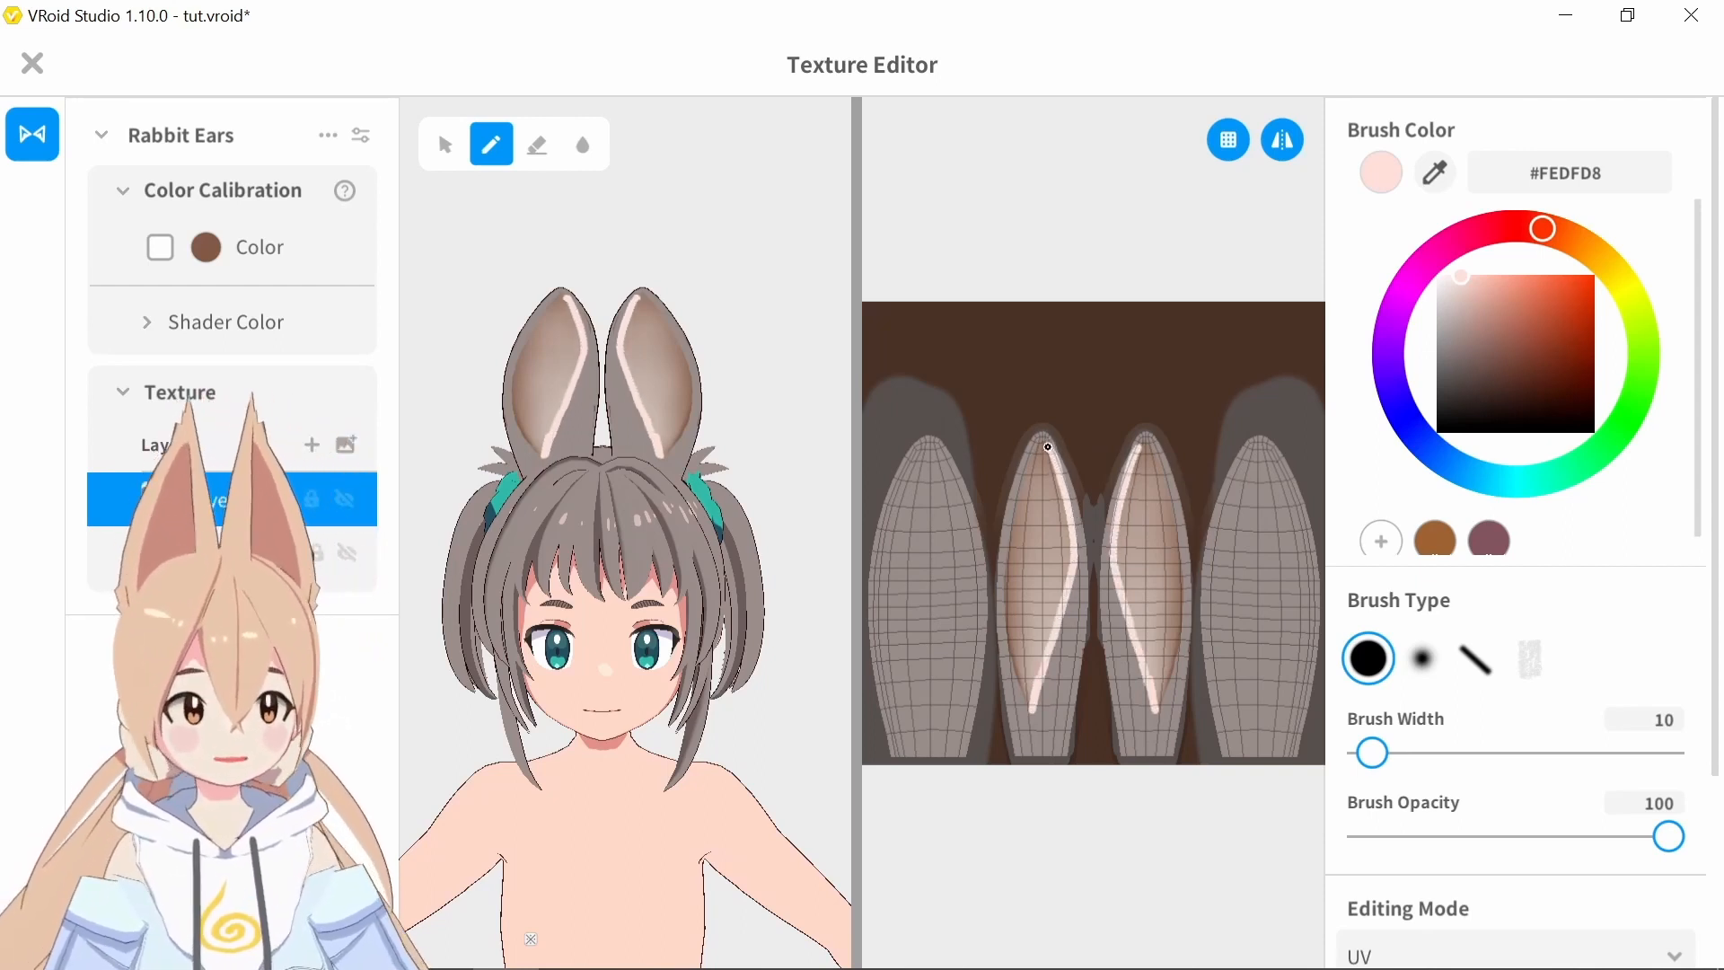
mouse_move(1038, 449)
mouse_down()
mouse_move(1004, 588)
mouse_move(1028, 702)
mouse_move(1046, 458)
mouse_up()
drag(1372, 752, 1369, 764)
drag(1031, 719, 1057, 639)
Curve the lower side edges of the inner ear areas by painting over them with gray #998D8A at width 19
click(1435, 173)
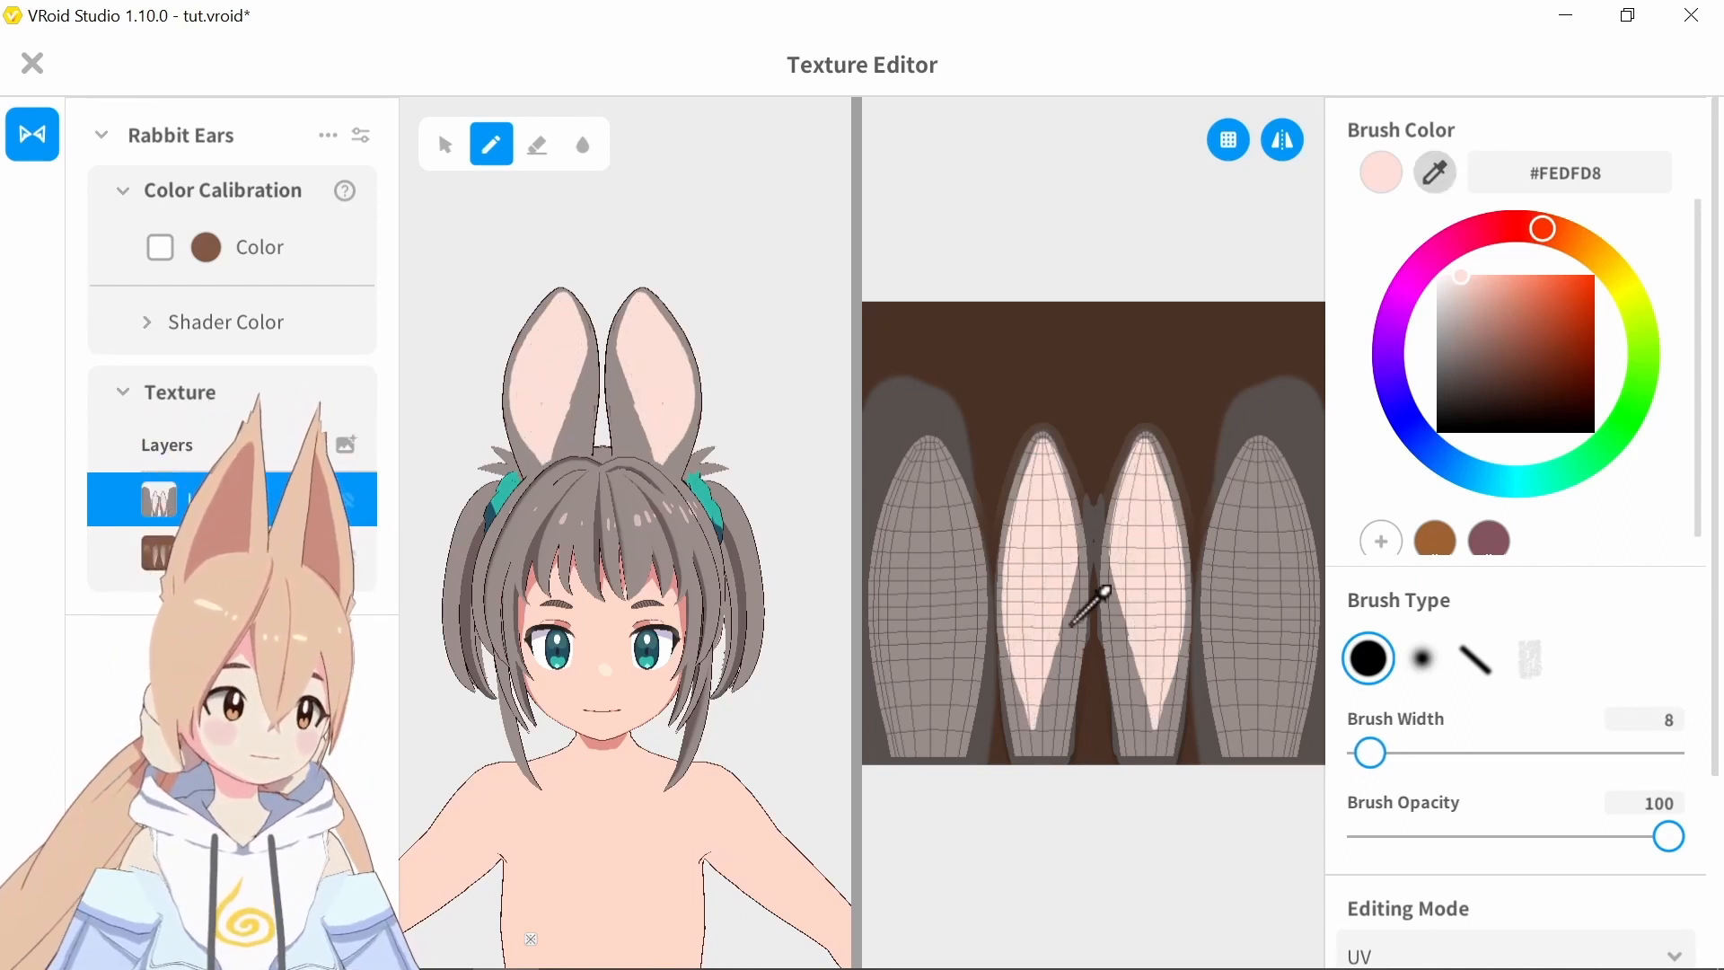
click(1072, 623)
drag(1369, 753, 1381, 754)
drag(1034, 722, 1067, 600)
right_drag(611, 305, 720, 298)
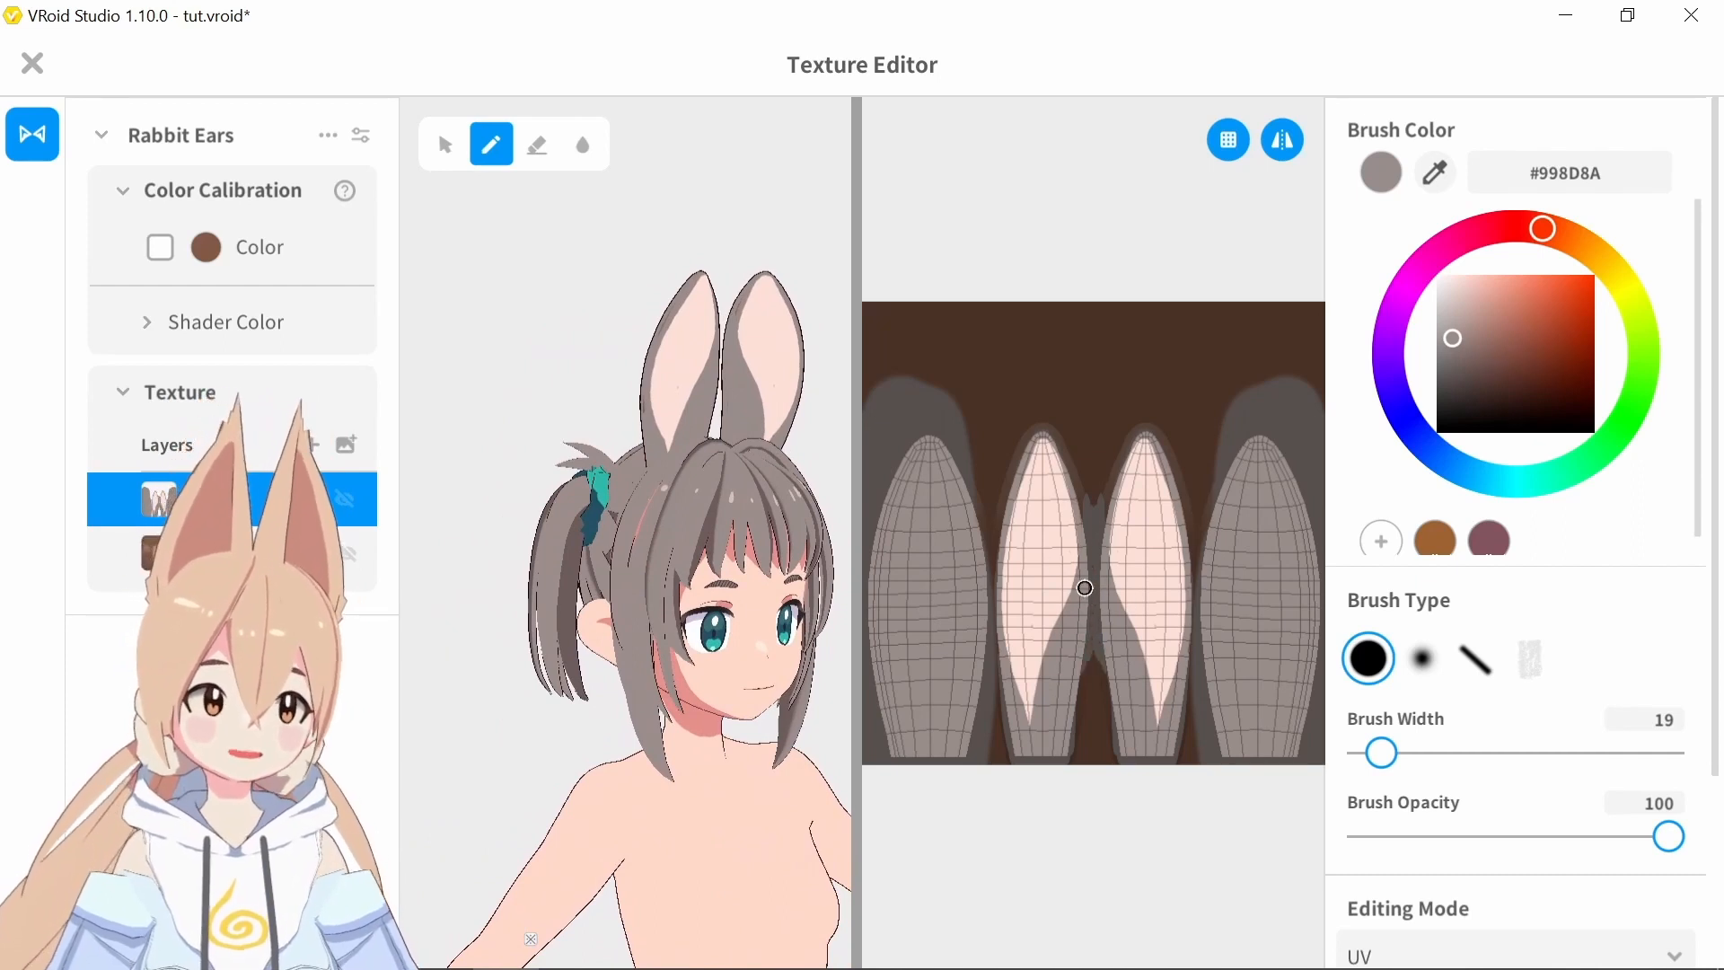
Derive a darker pink from the inner ear color, setting the brush to #EAA1A2 with a width of 4
click(1435, 173)
click(1076, 529)
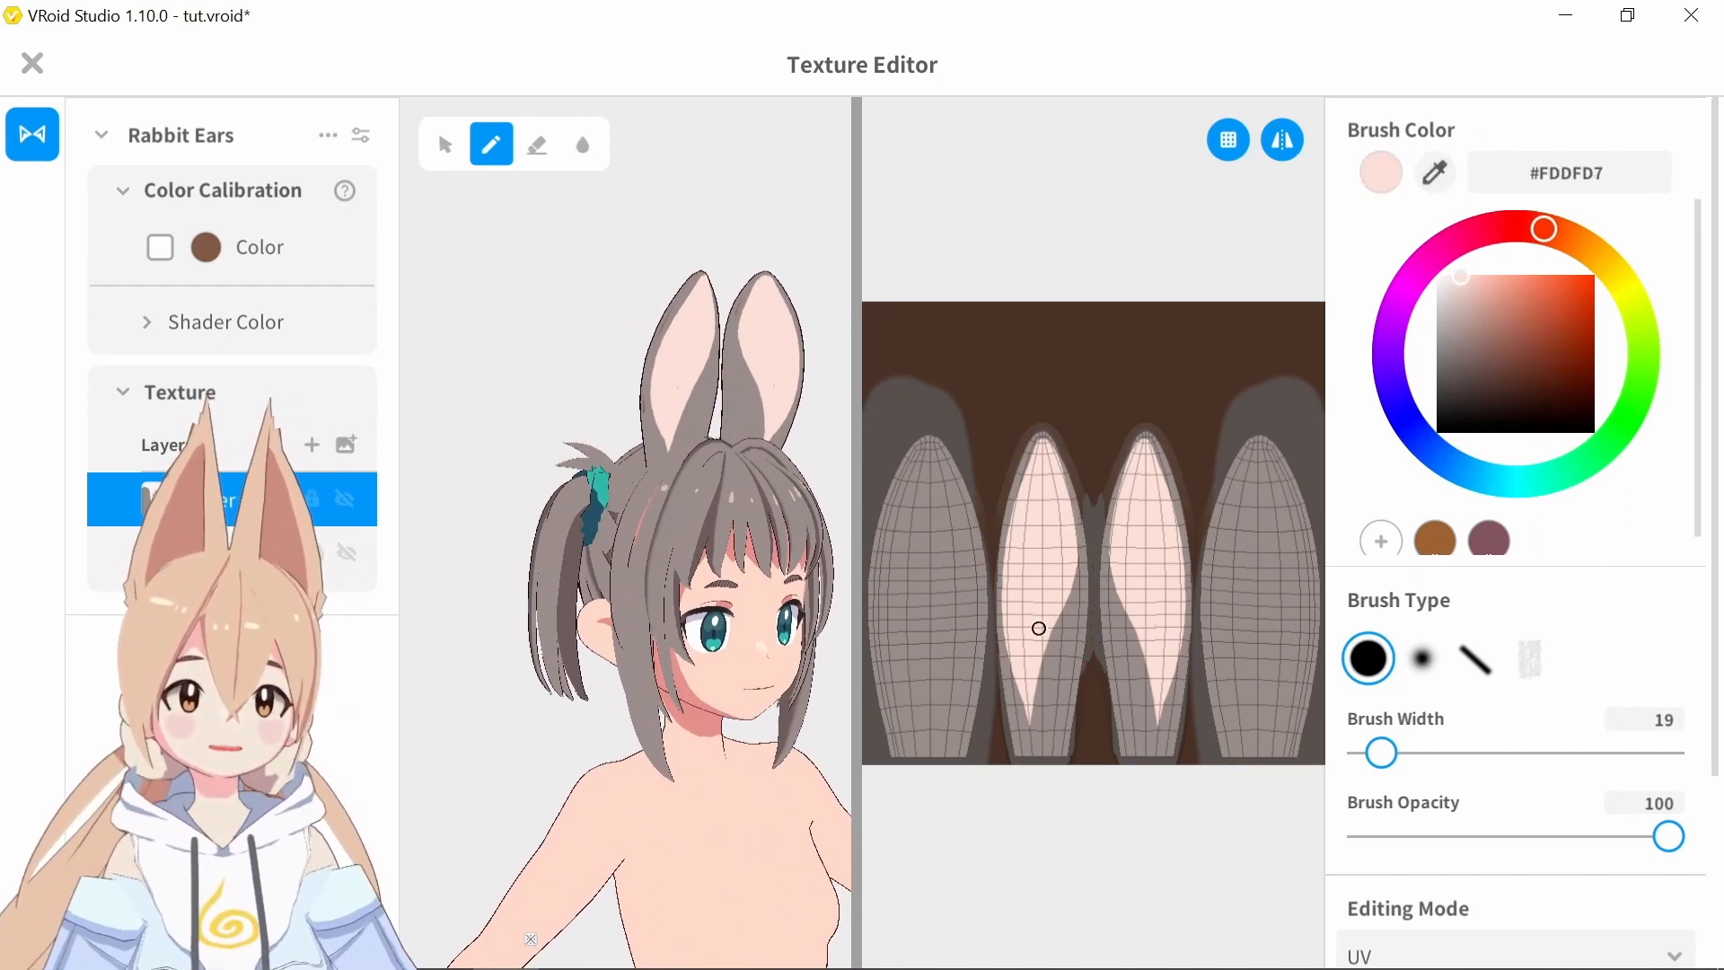
right_drag(772, 395, 648, 400)
click(1514, 225)
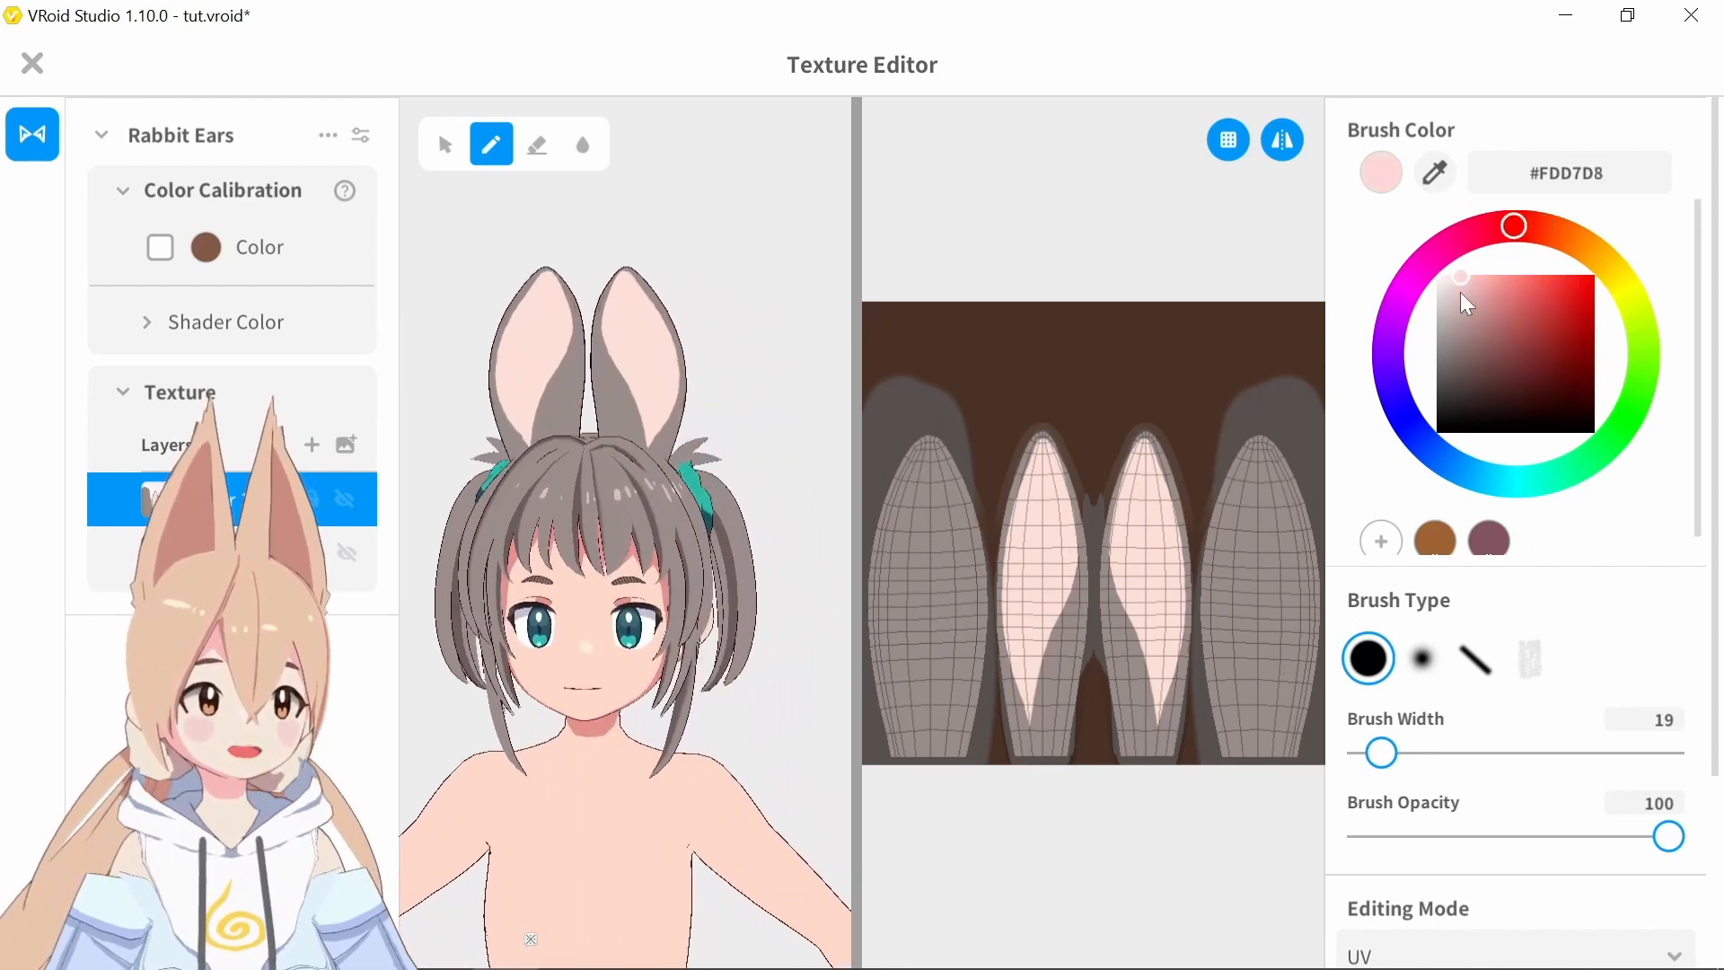
click(1462, 293)
drag(1467, 293, 1486, 289)
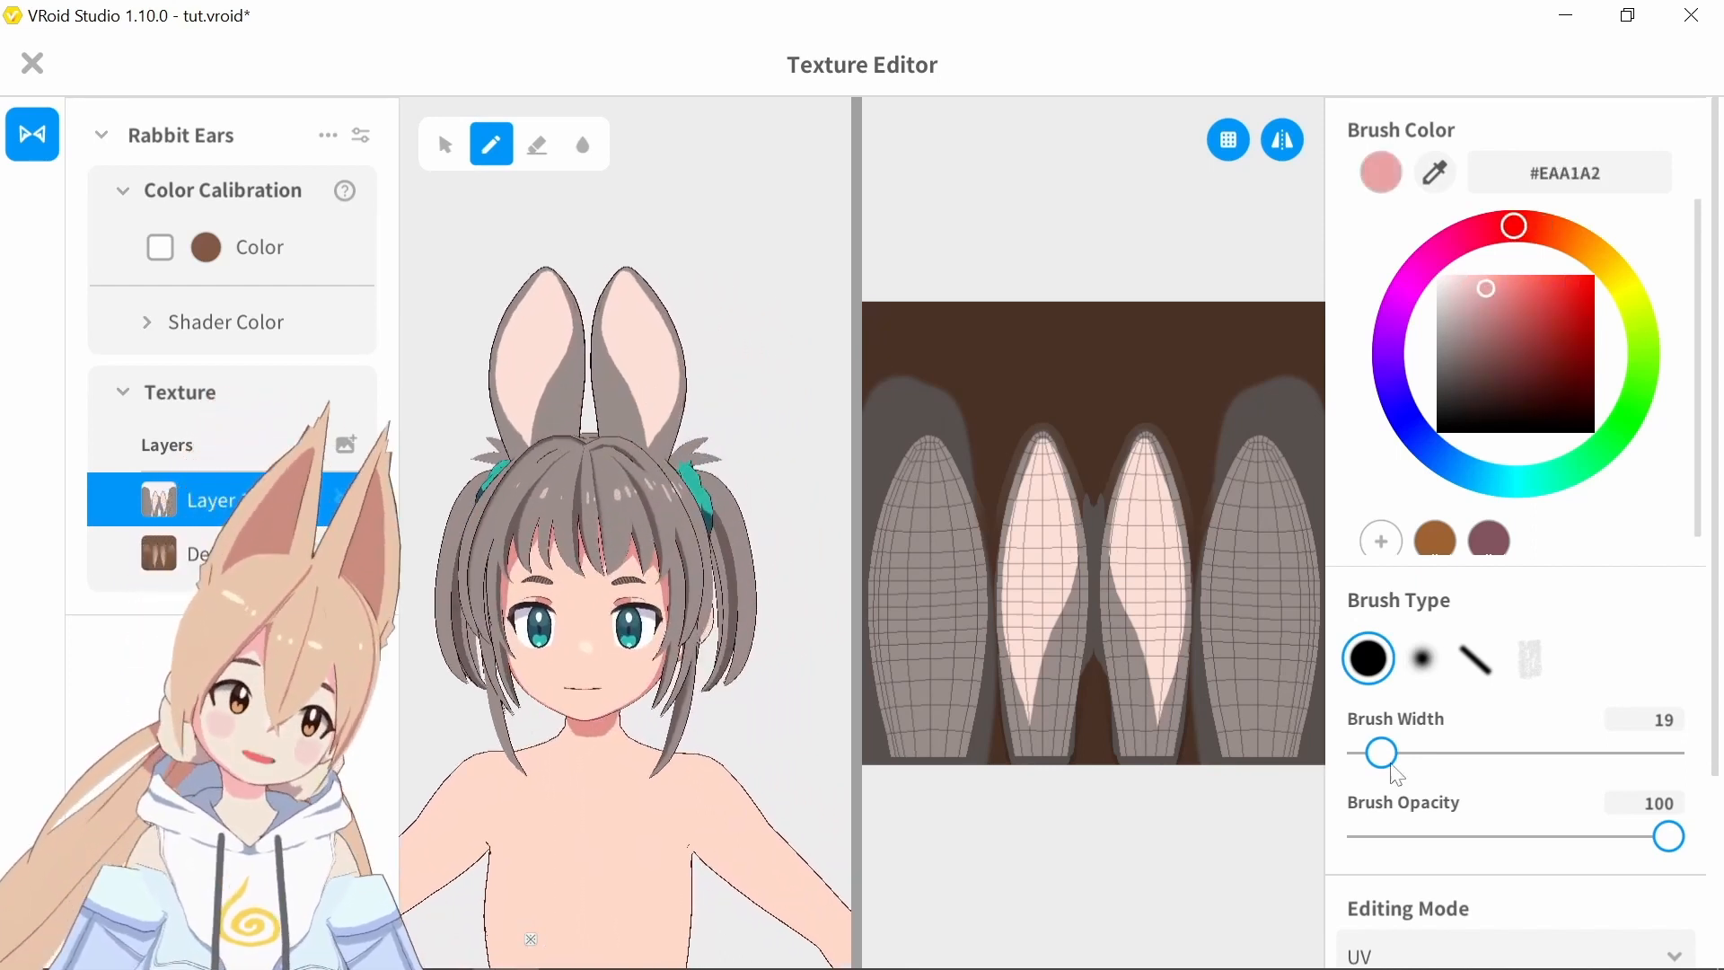
drag(1381, 753, 1366, 752)
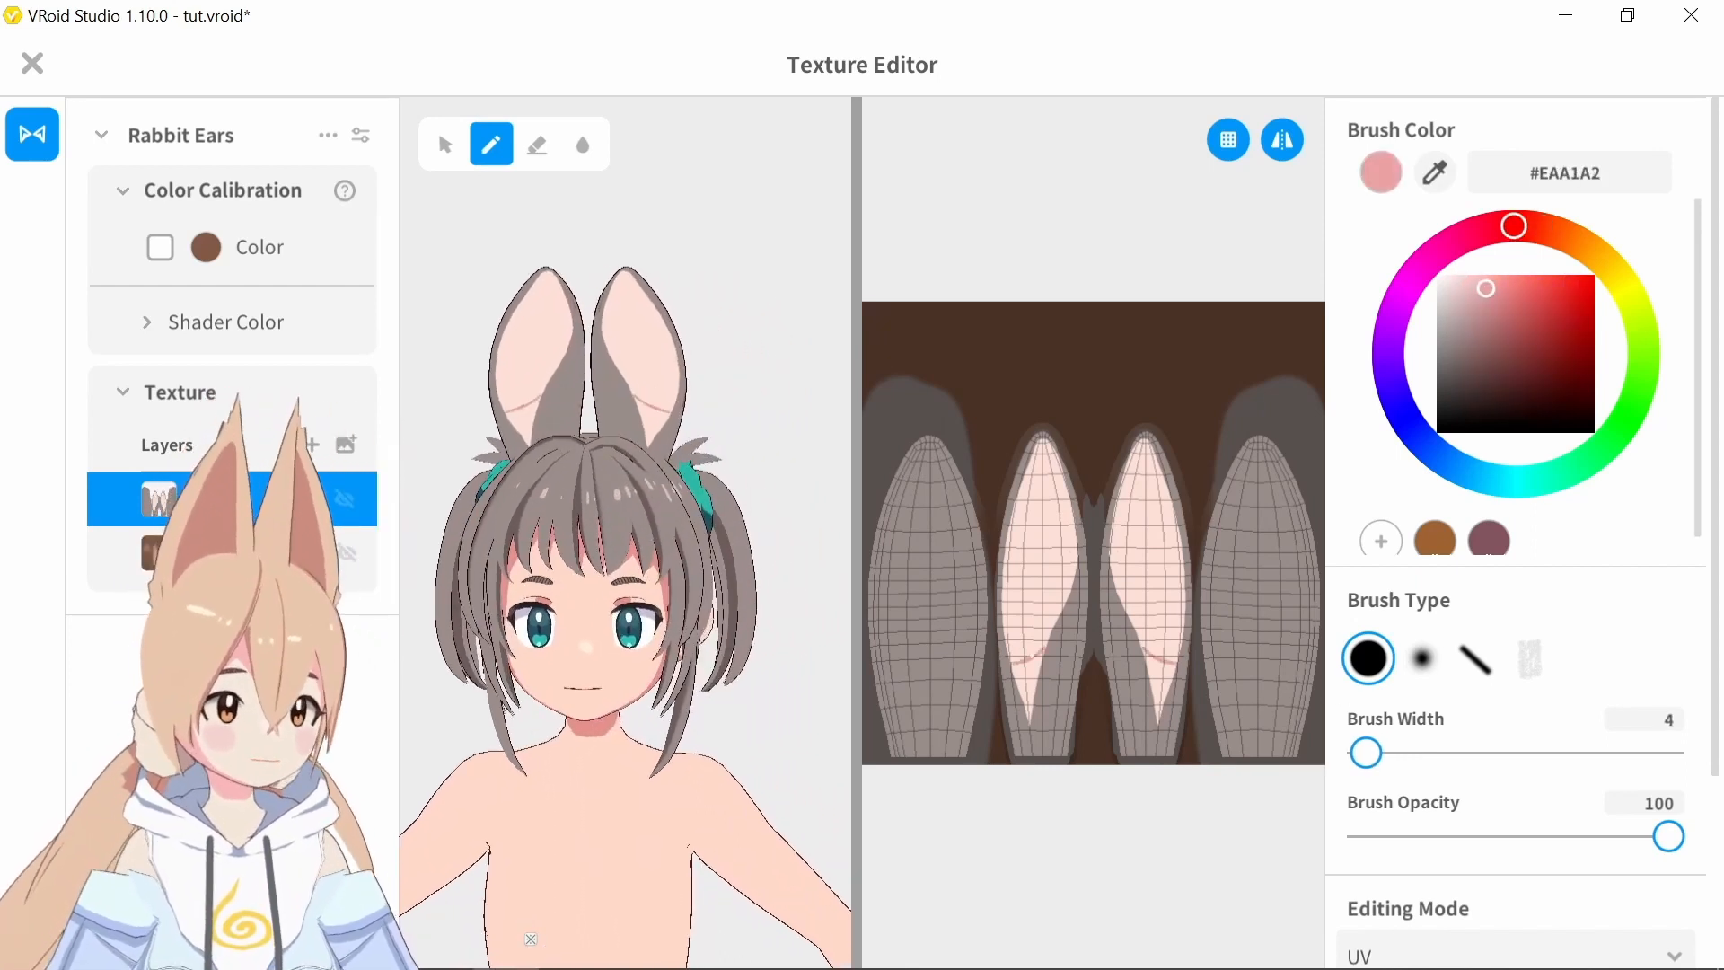
Redraw the pink shadow boundary as a thin curve across the lower inner ear with a brush width of 2
scroll(1087, 593, up, 5)
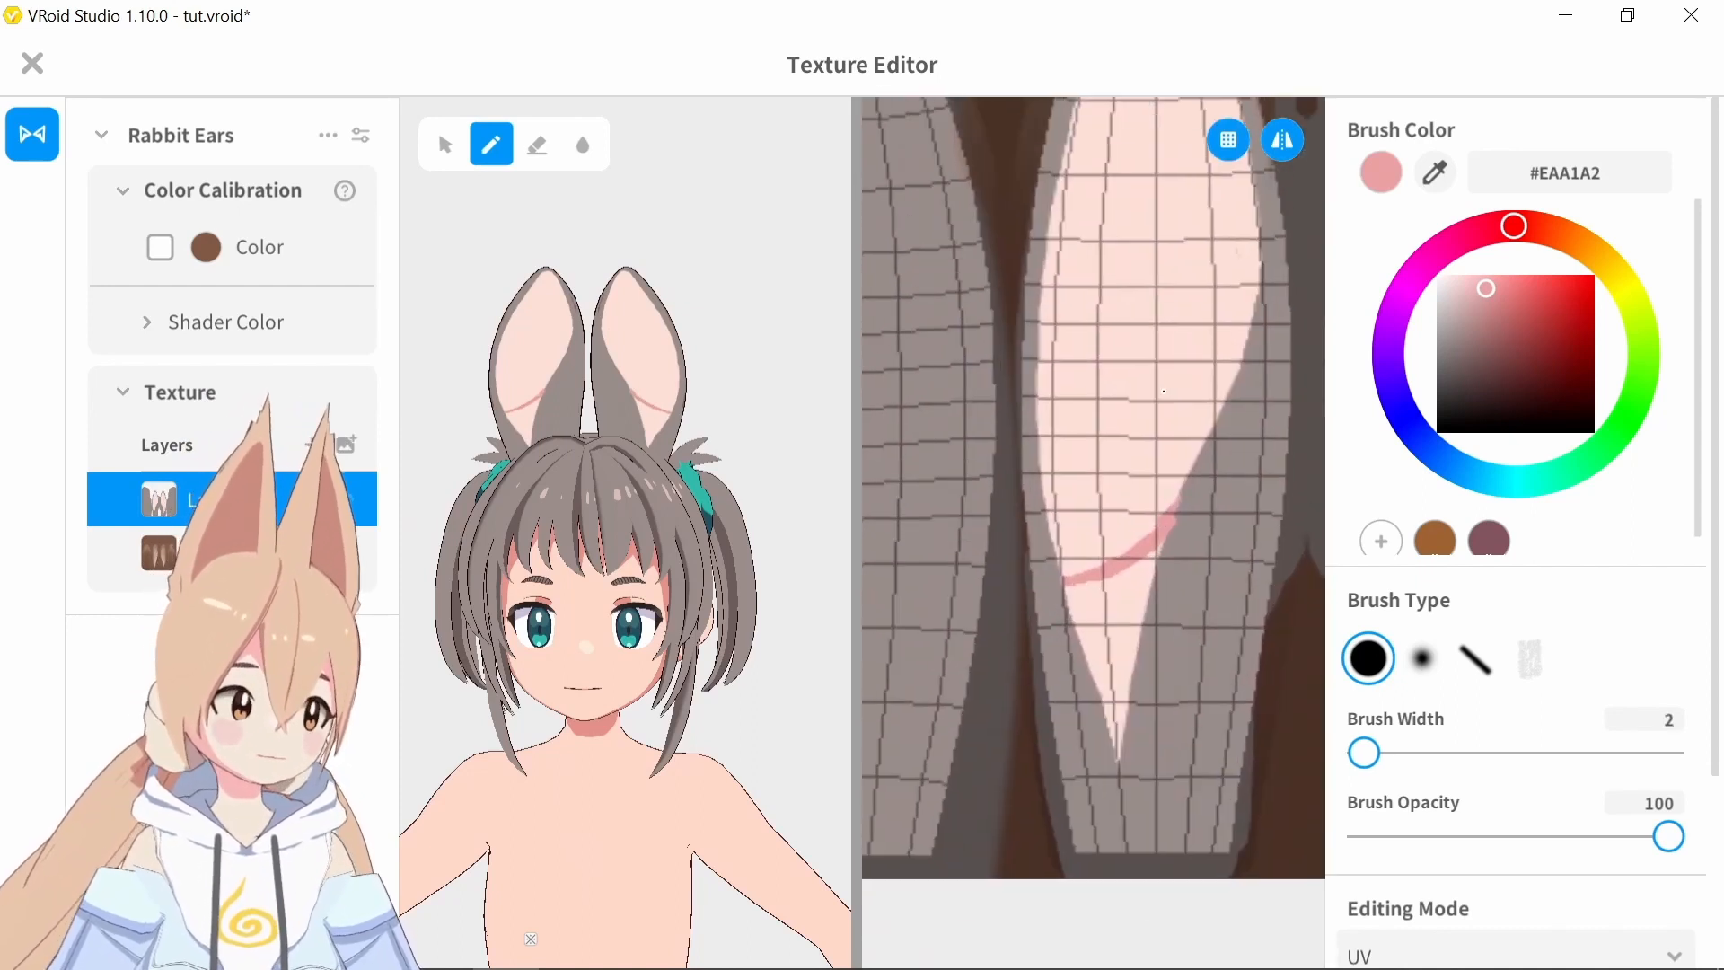
drag(1261, 253, 1255, 220)
key(ctrl+z)
key(ctrl+z)
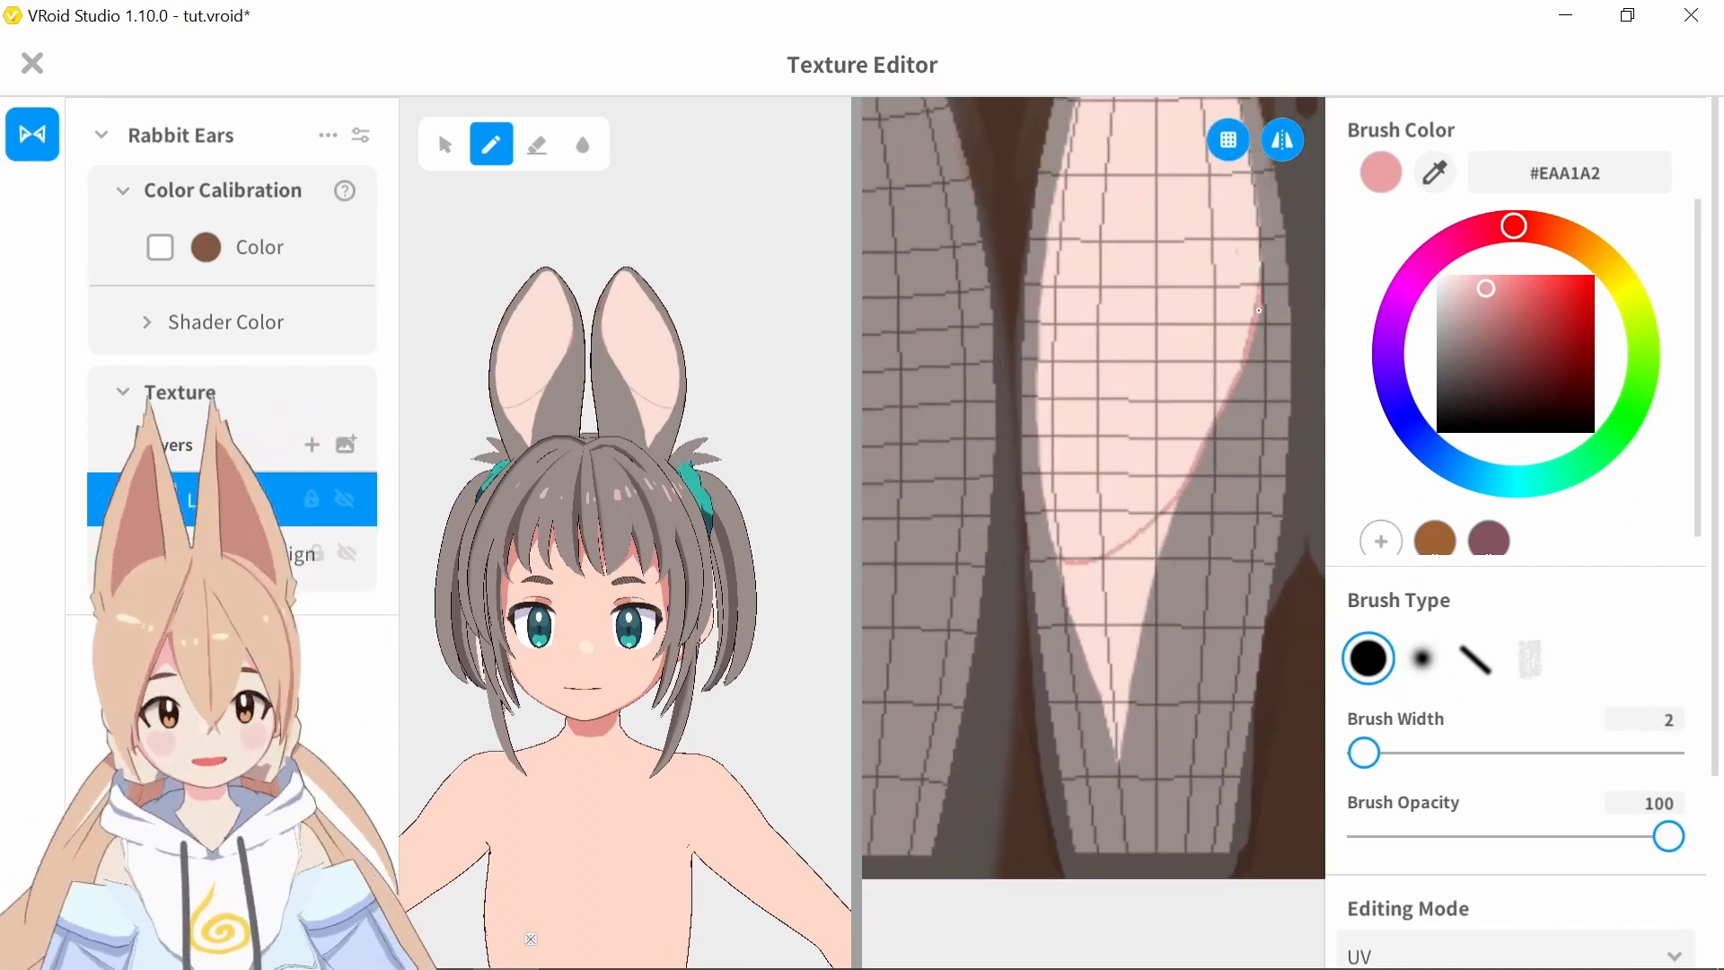
mouse_move(1069, 589)
mouse_down()
mouse_move(1241, 364)
mouse_move(1192, 463)
mouse_move(1243, 372)
mouse_up()
drag(1364, 753, 1366, 752)
key(ctrl+z)
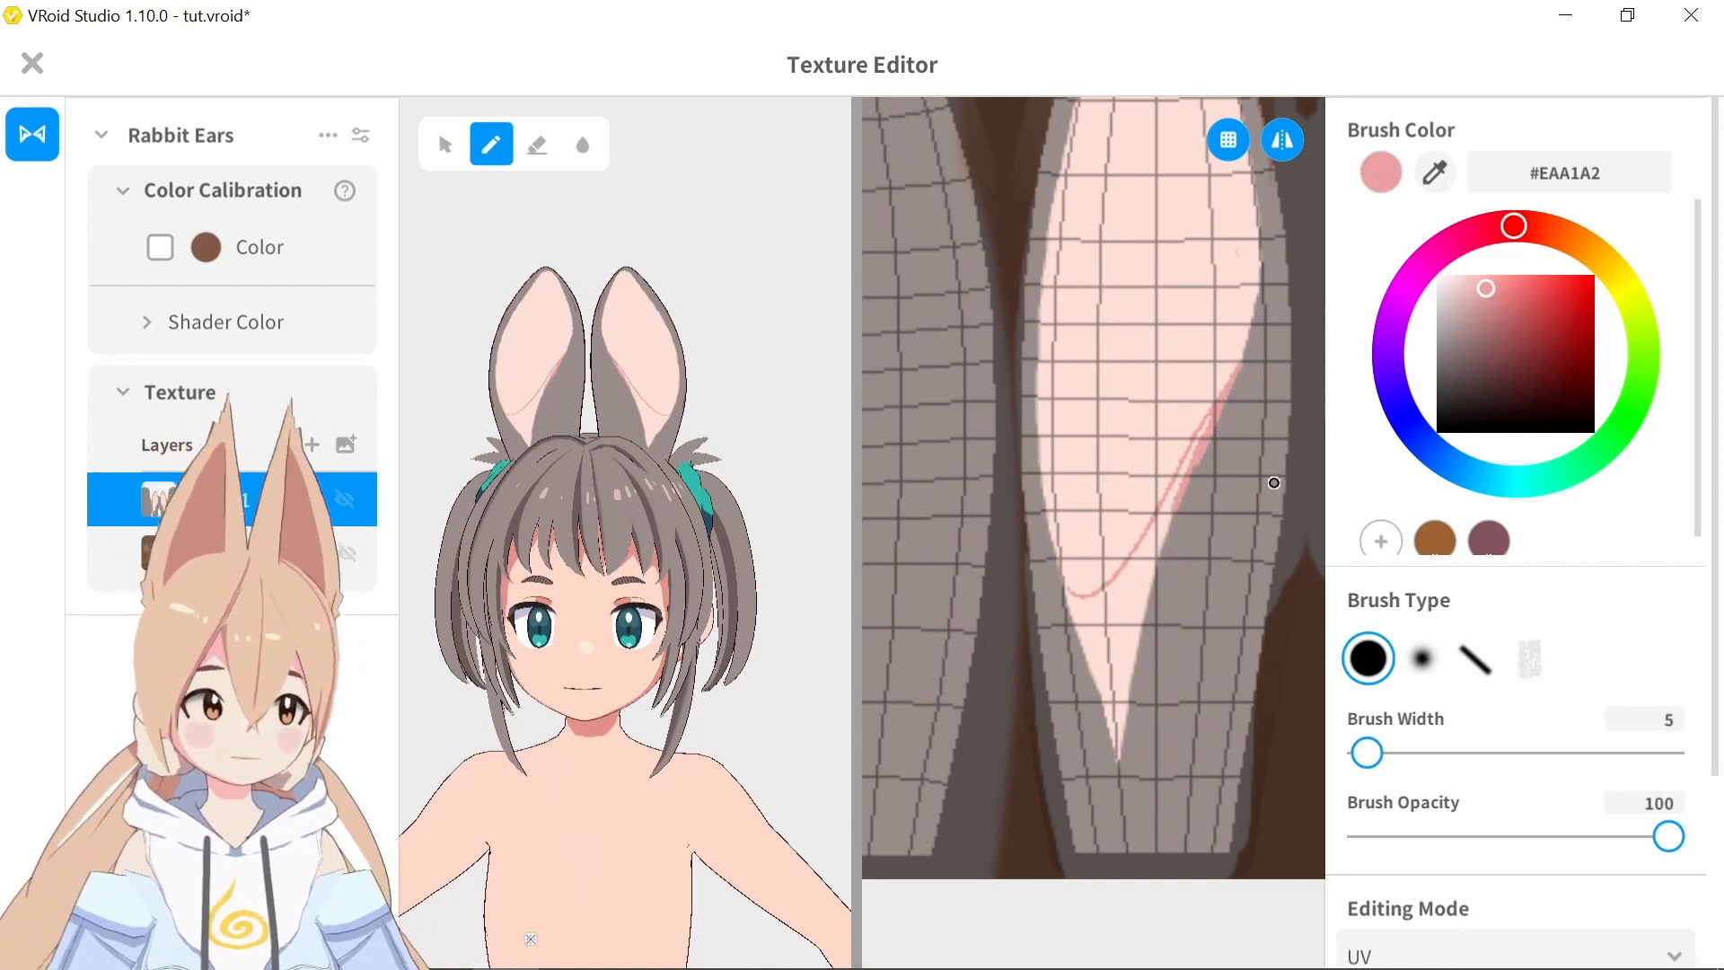
Fill the lower tip of the inner ear beneath the curve with the pink shadow color
mouse_move(1248, 346)
mouse_down()
mouse_move(1193, 466)
mouse_move(1075, 601)
mouse_move(1038, 433)
mouse_up()
key(bracketright)
key(bracketright)
key(bracketright)
key(bracketright)
key(bracketleft)
key(bracketleft)
key(bracketleft)
mouse_move(1078, 604)
mouse_down()
mouse_move(1101, 643)
mouse_move(1120, 584)
mouse_move(1138, 600)
mouse_up()
key(bracketleft)
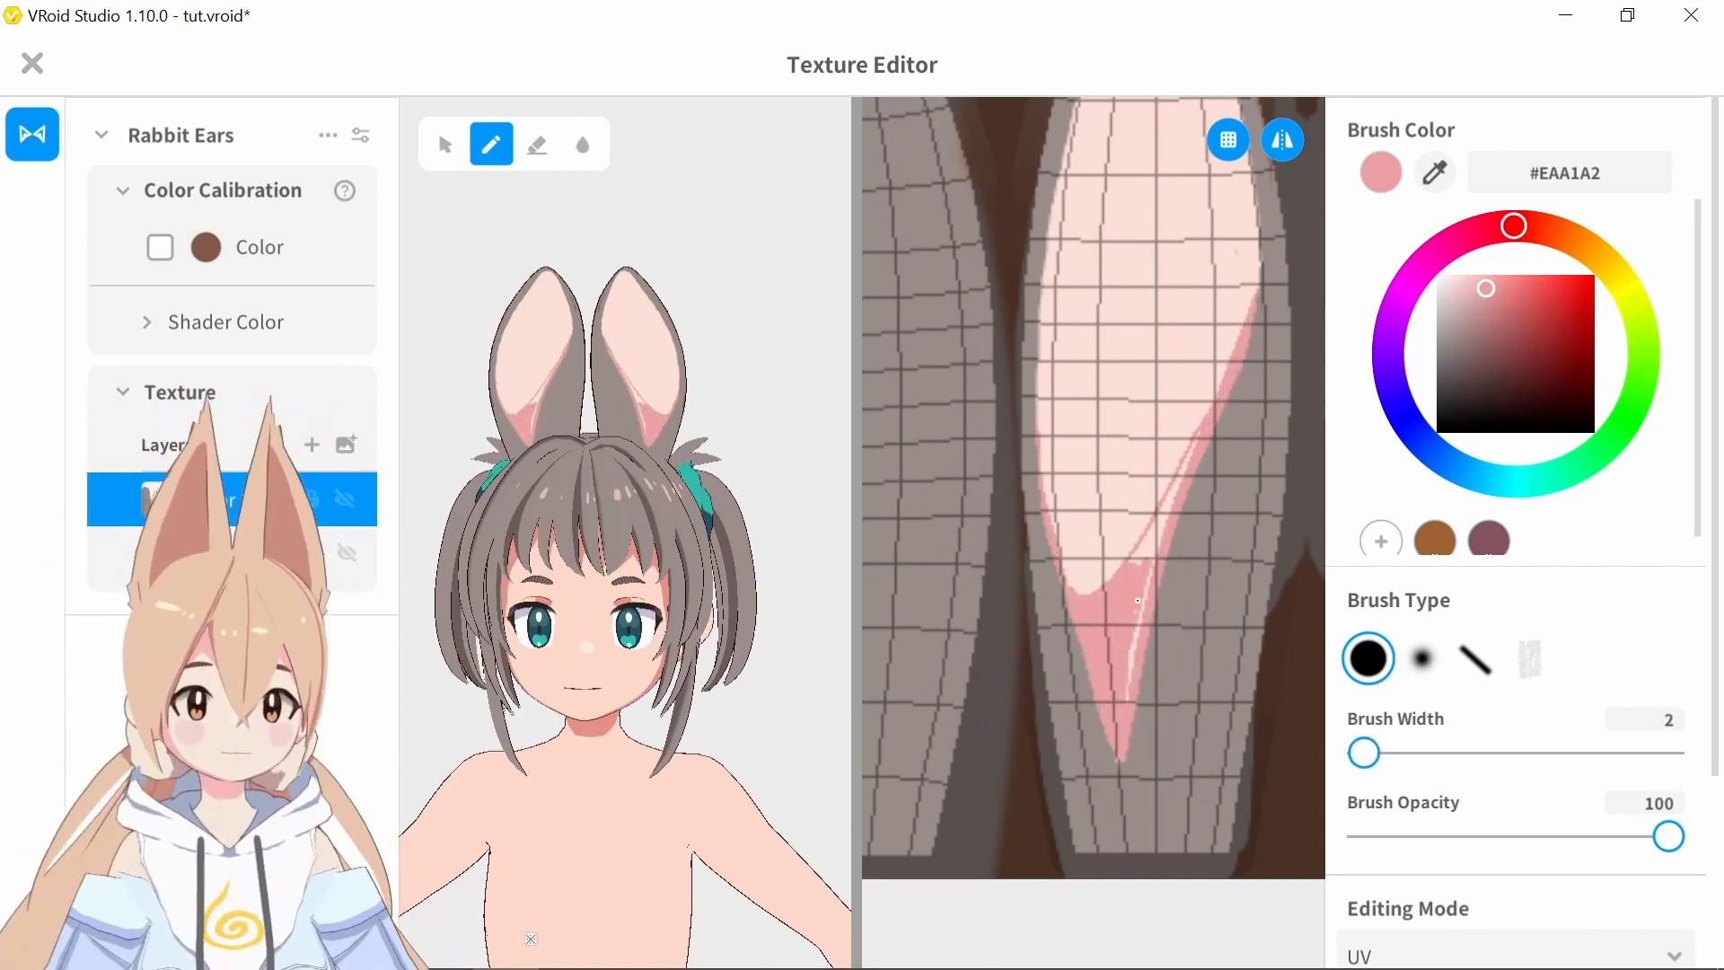
Fill the remaining gaps in the pink shadow and trim its upper edge with #FDDFD7 at width 16
drag(1124, 700, 1163, 505)
drag(1208, 438, 1258, 238)
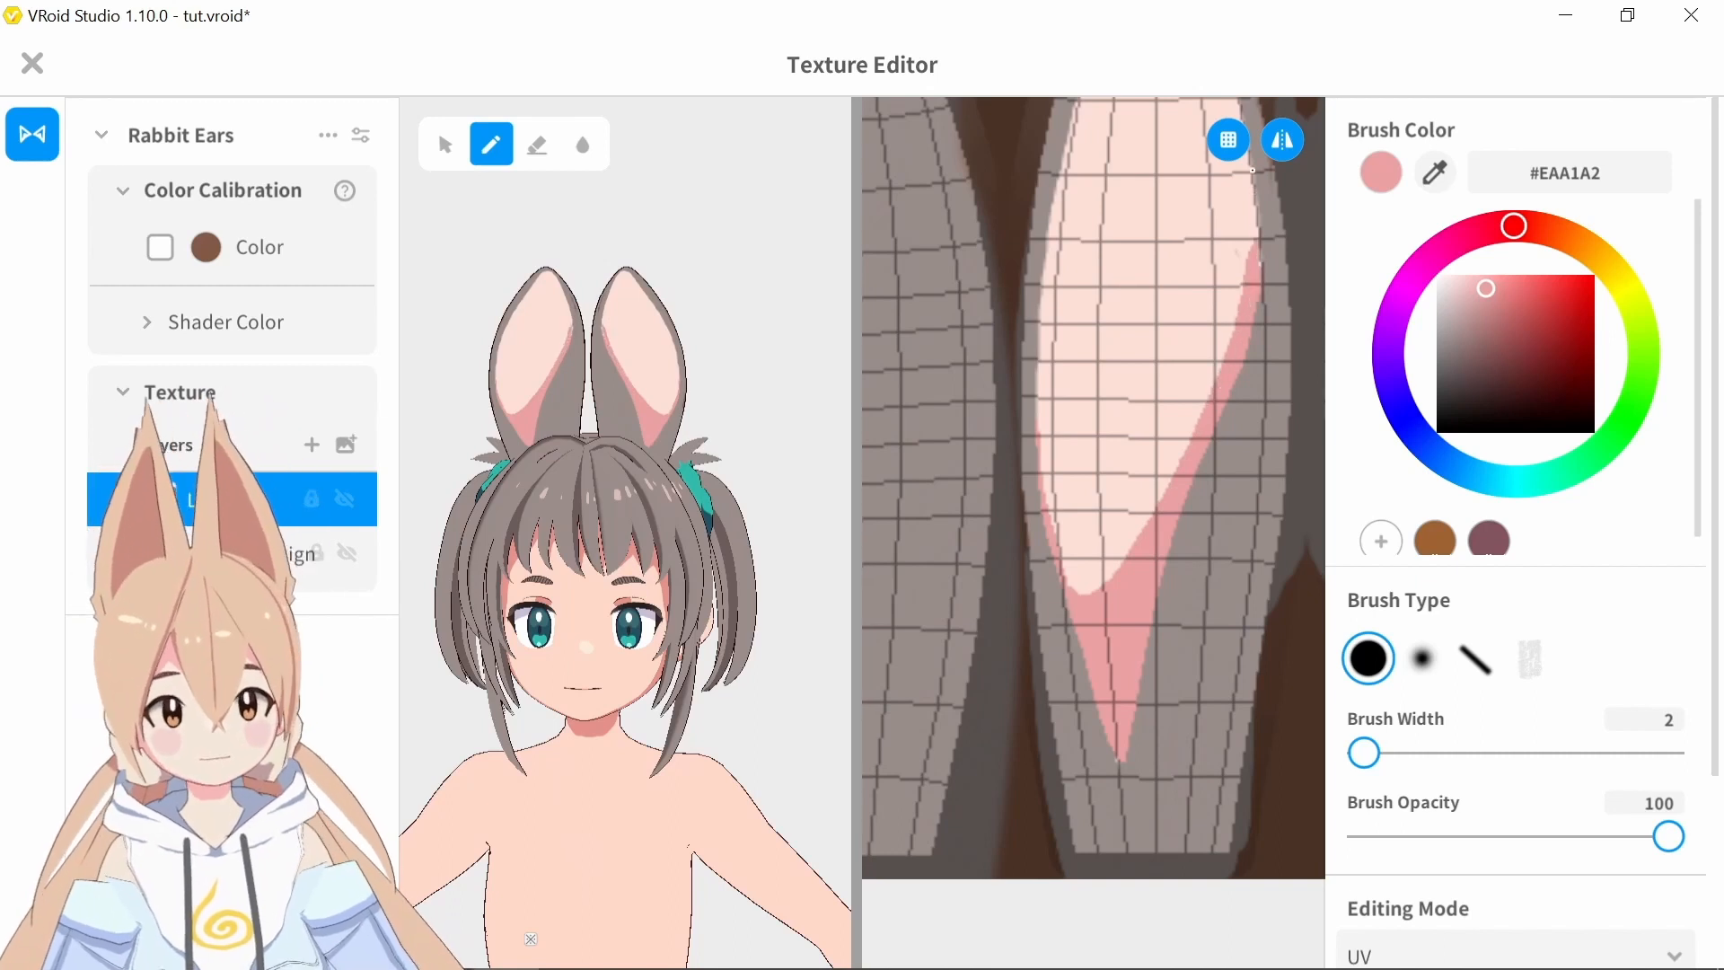
alt+click(1248, 247)
mouse_move(1224, 290)
mouse_down()
mouse_move(1105, 594)
mouse_move(1239, 239)
mouse_up()
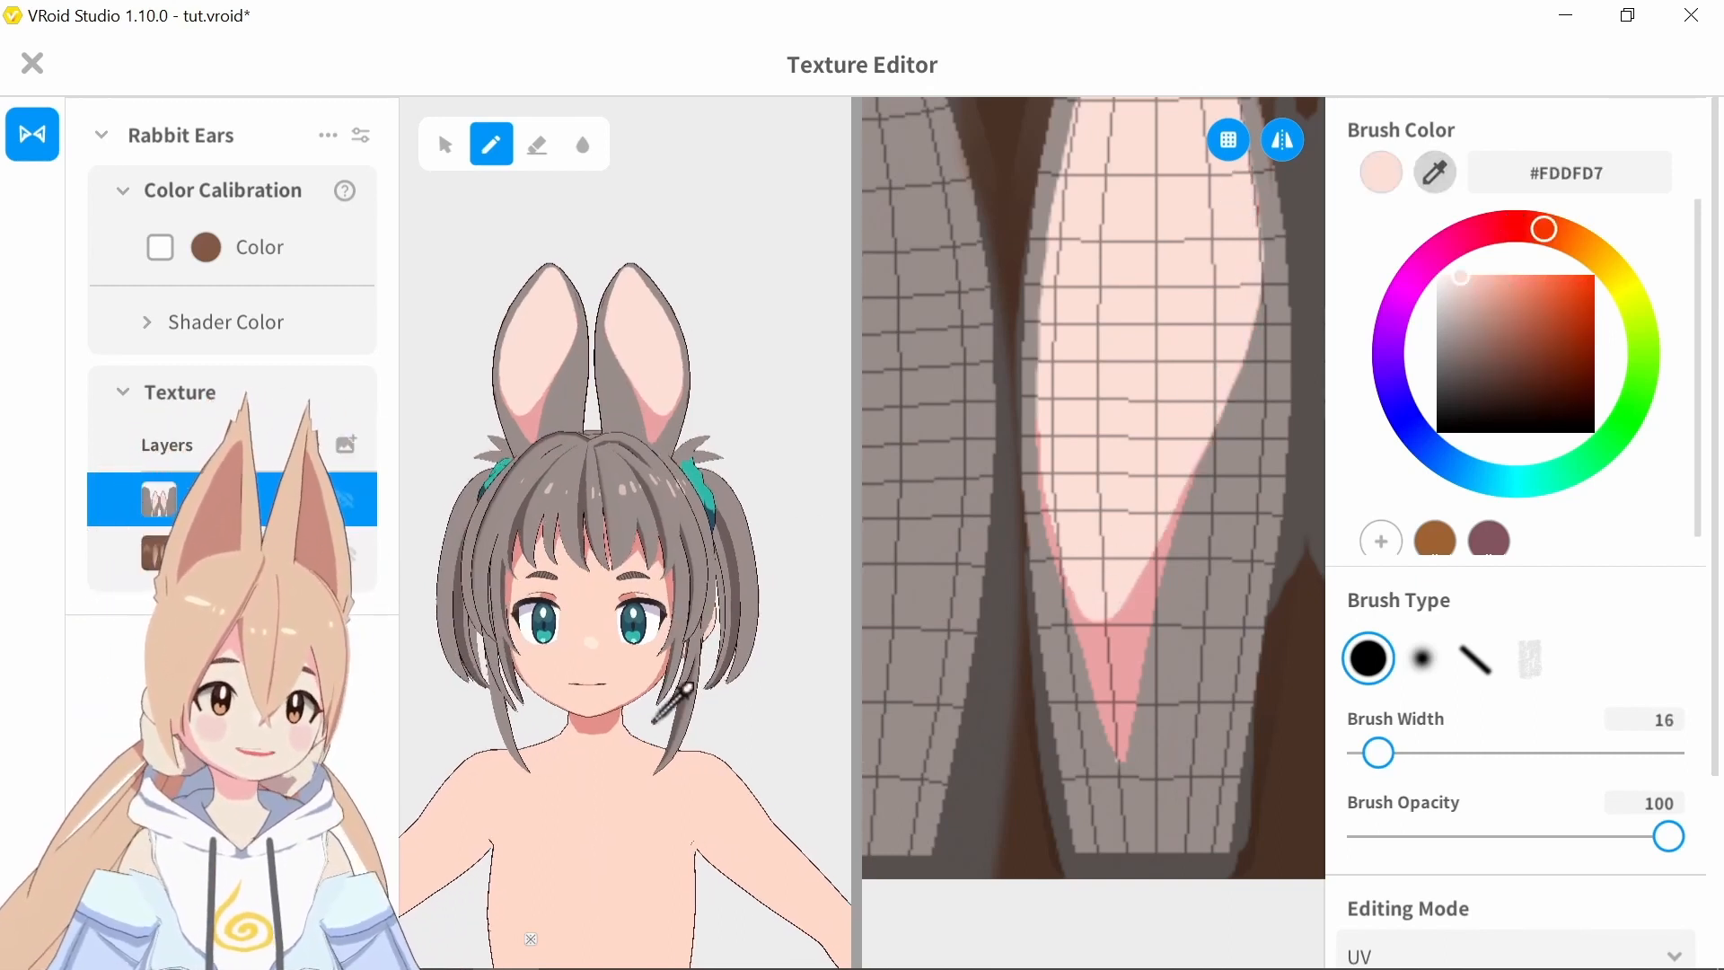
Sample the body's dark contour near the neck to set the brush to #461720, with a width of 2
click(743, 524)
scroll(547, 695, up, 3)
scroll(557, 662, up, 2)
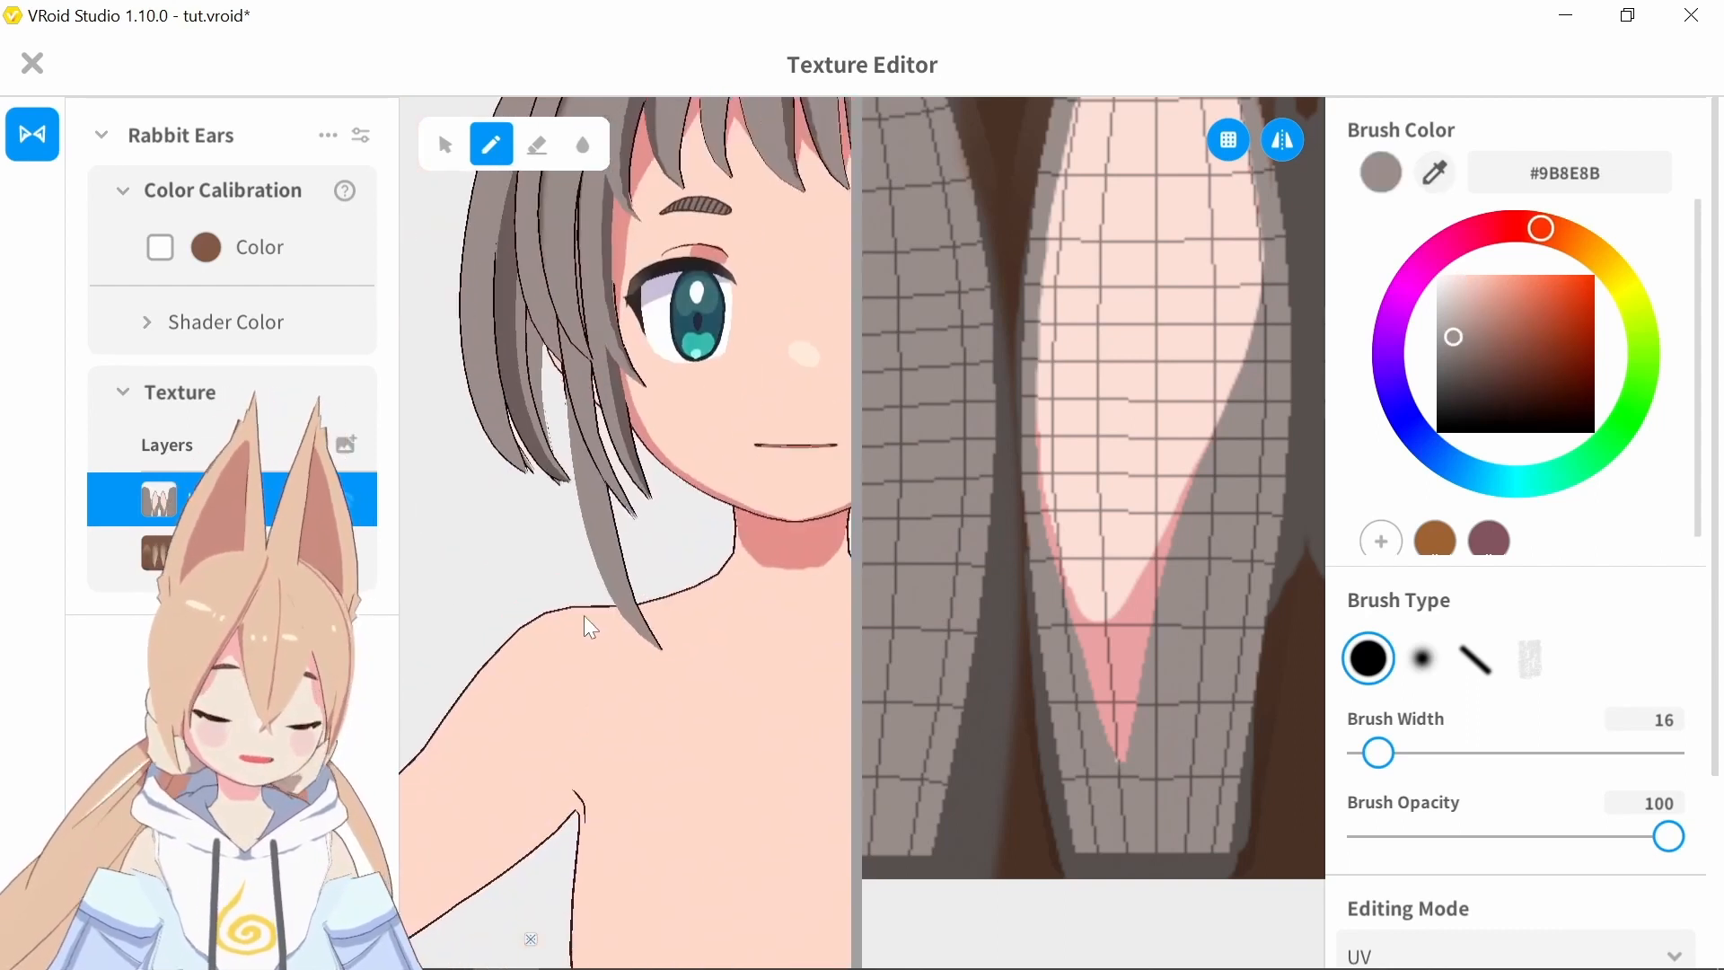
scroll(647, 602, up, 4)
click(1440, 172)
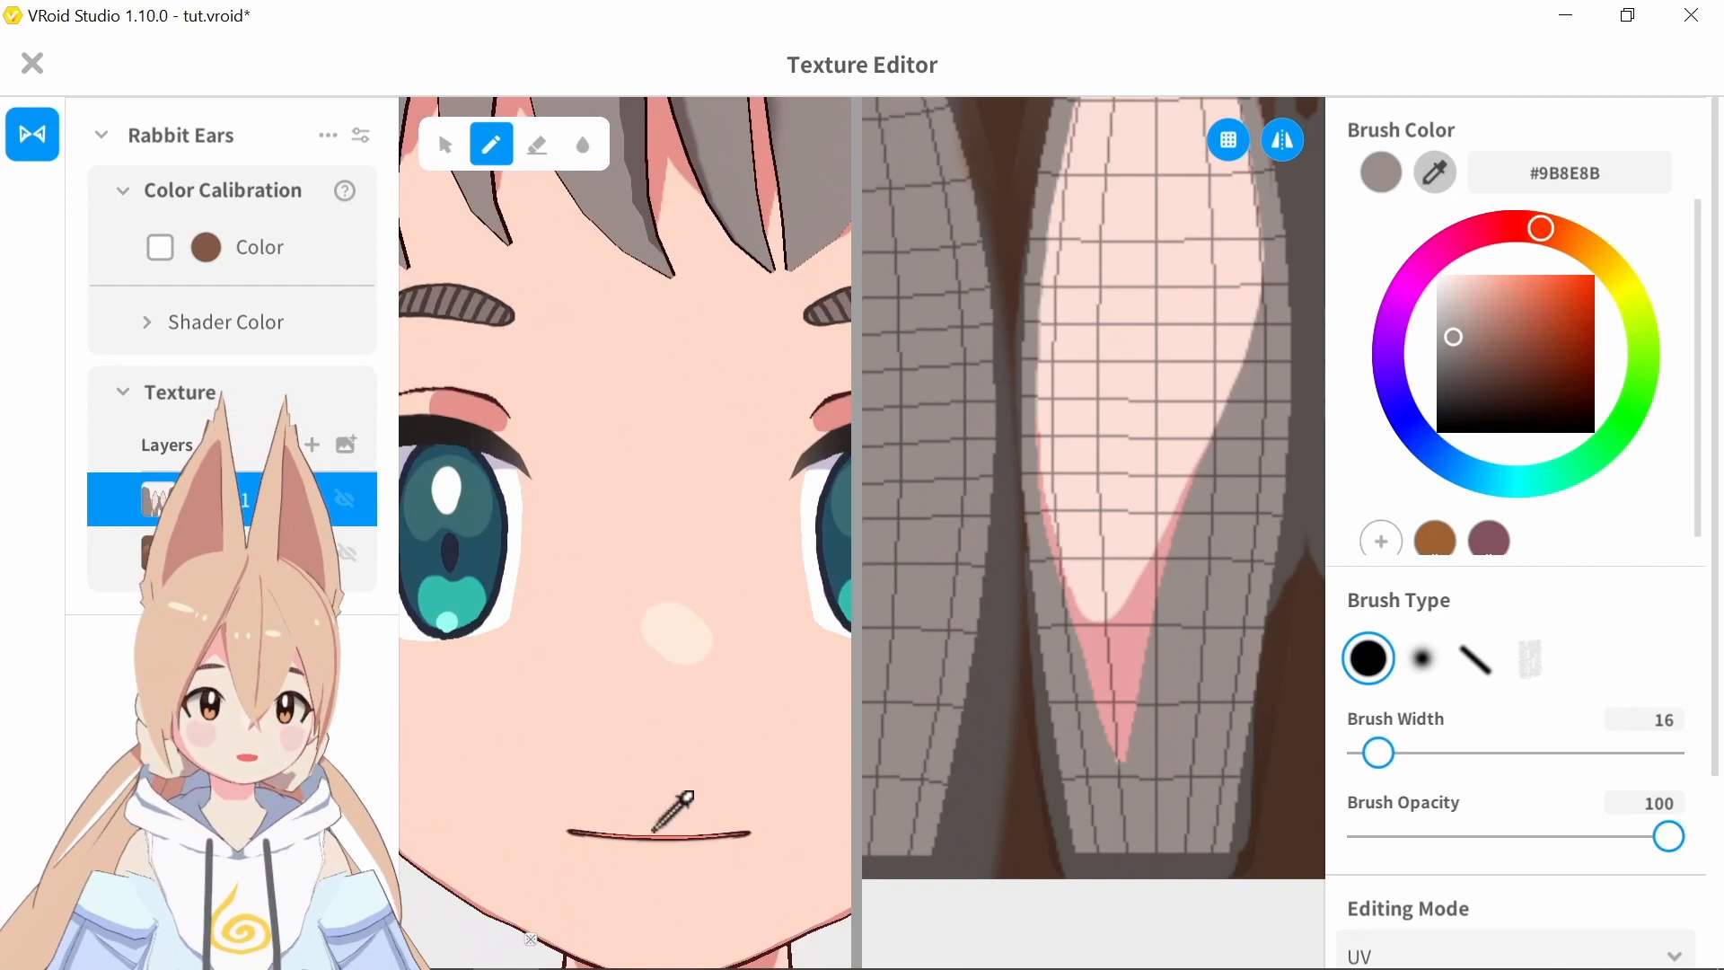
click(478, 905)
scroll(537, 790, up, 5)
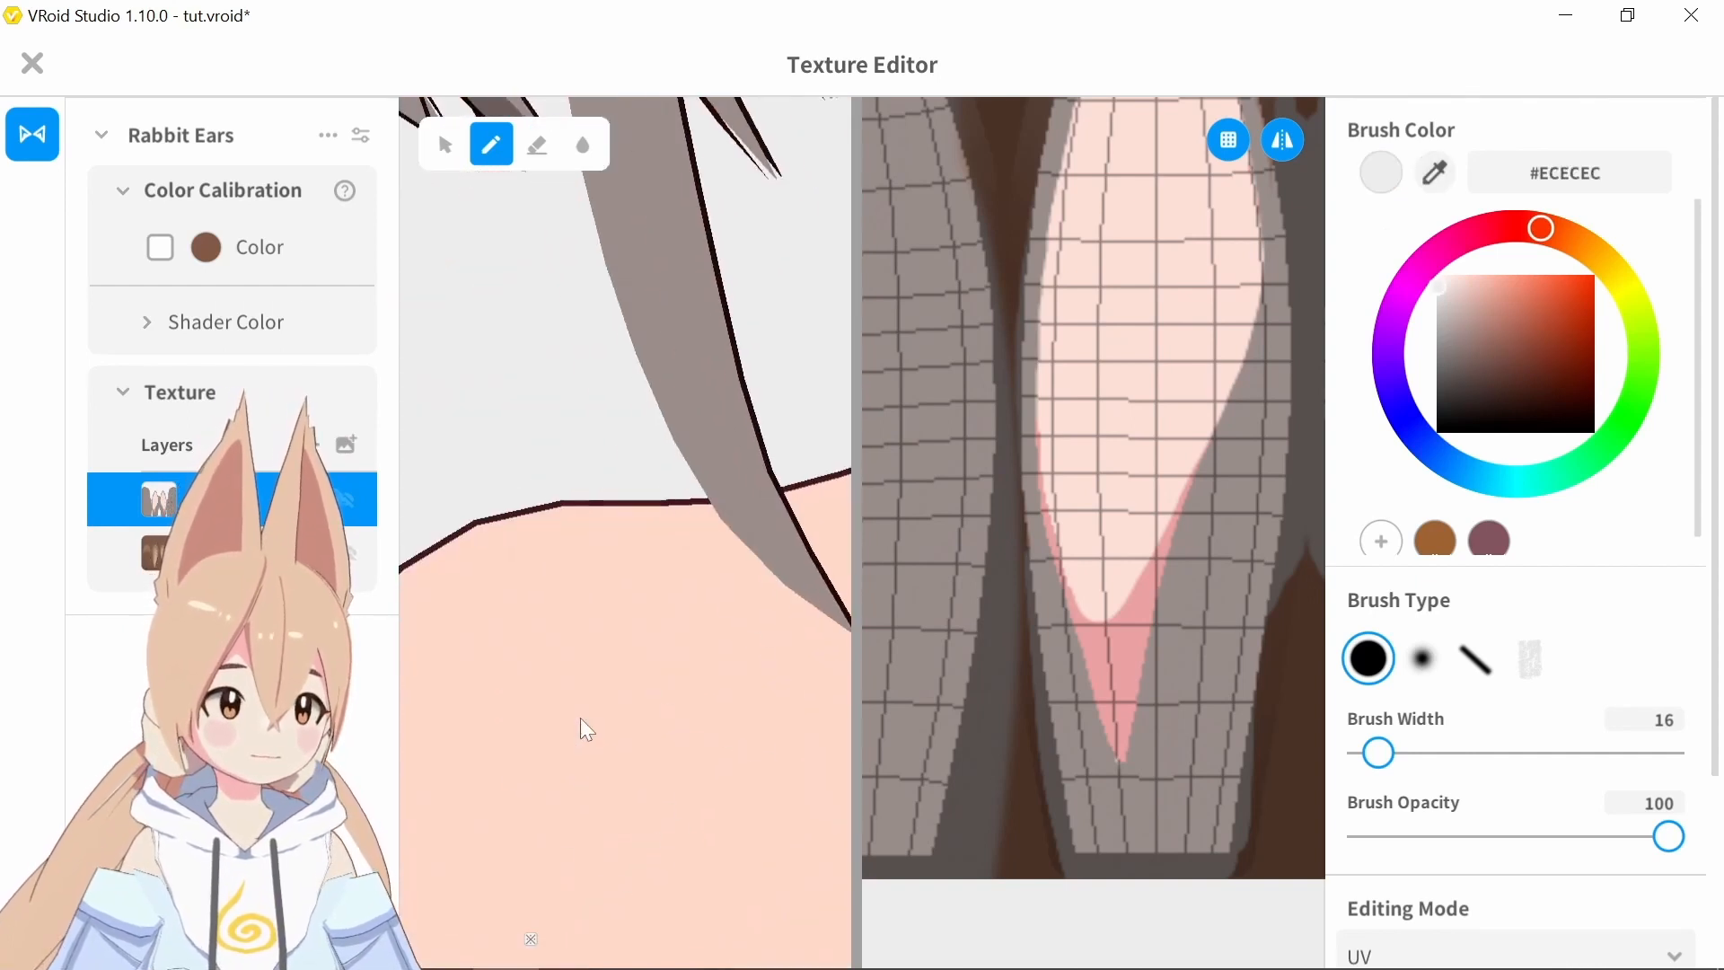
click(763, 746)
scroll(716, 465, down, 5)
mouse_move(715, 340)
middle_down()
mouse_move(709, 461)
mouse_move(697, 440)
middle_up()
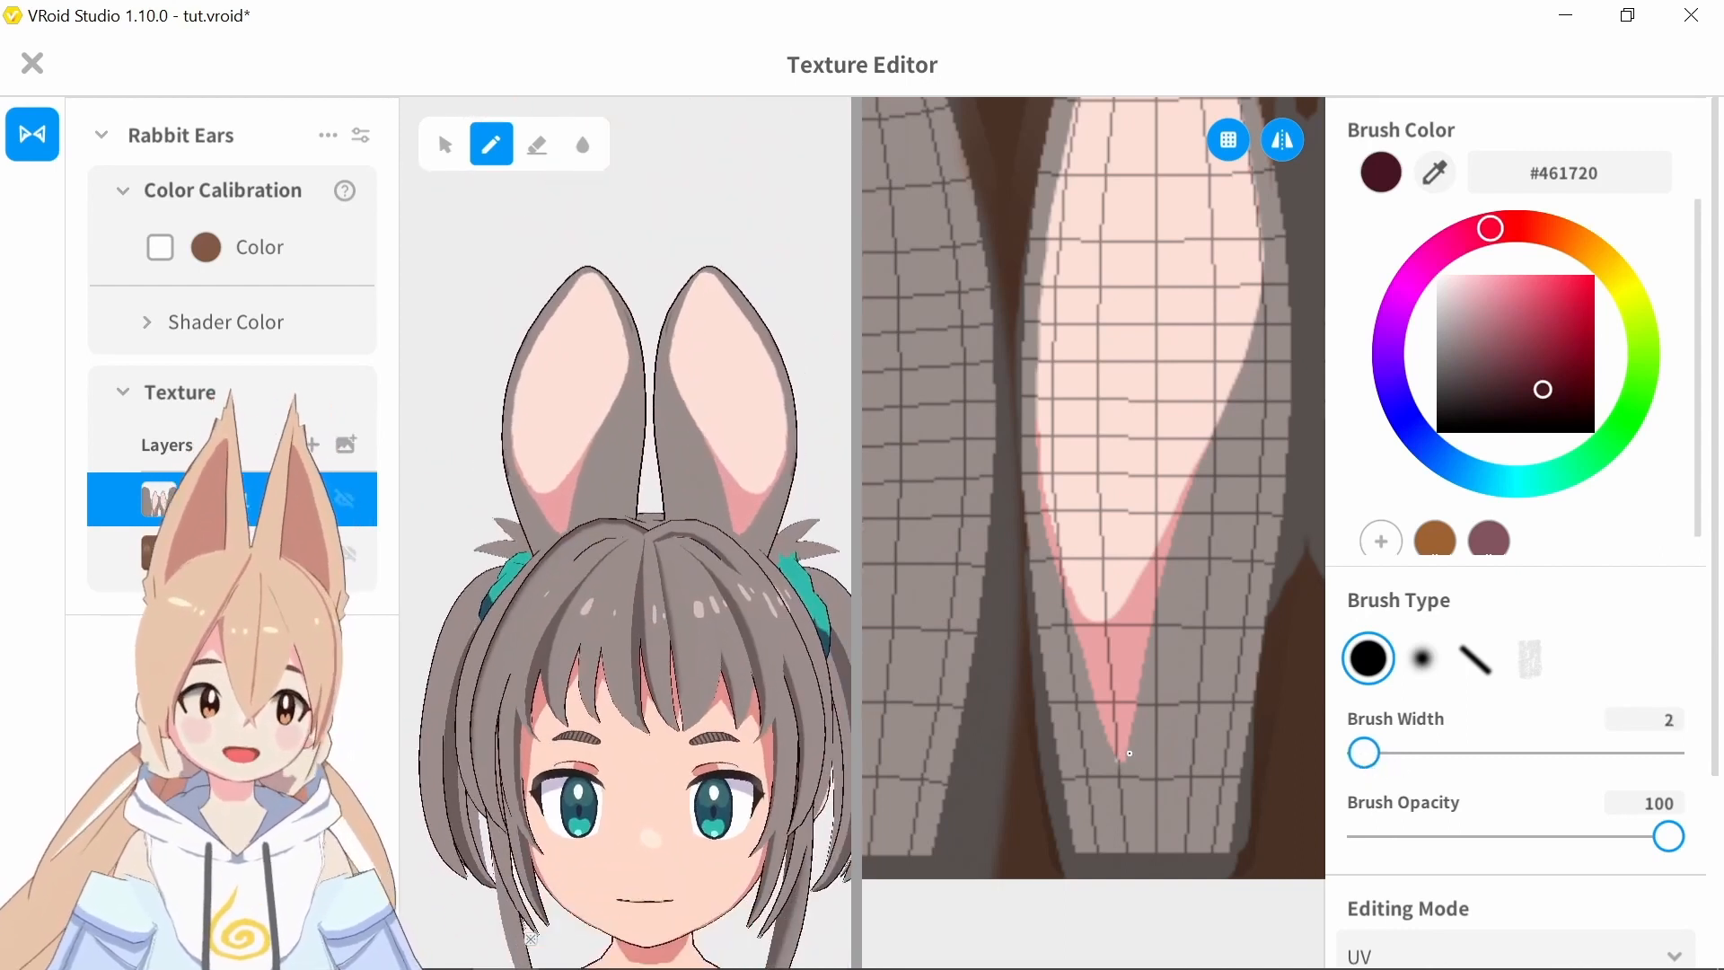
On a new layer, draw dark contour lines along both lower edges of the inner ear with a brush width of 3
drag(1122, 761, 1161, 593)
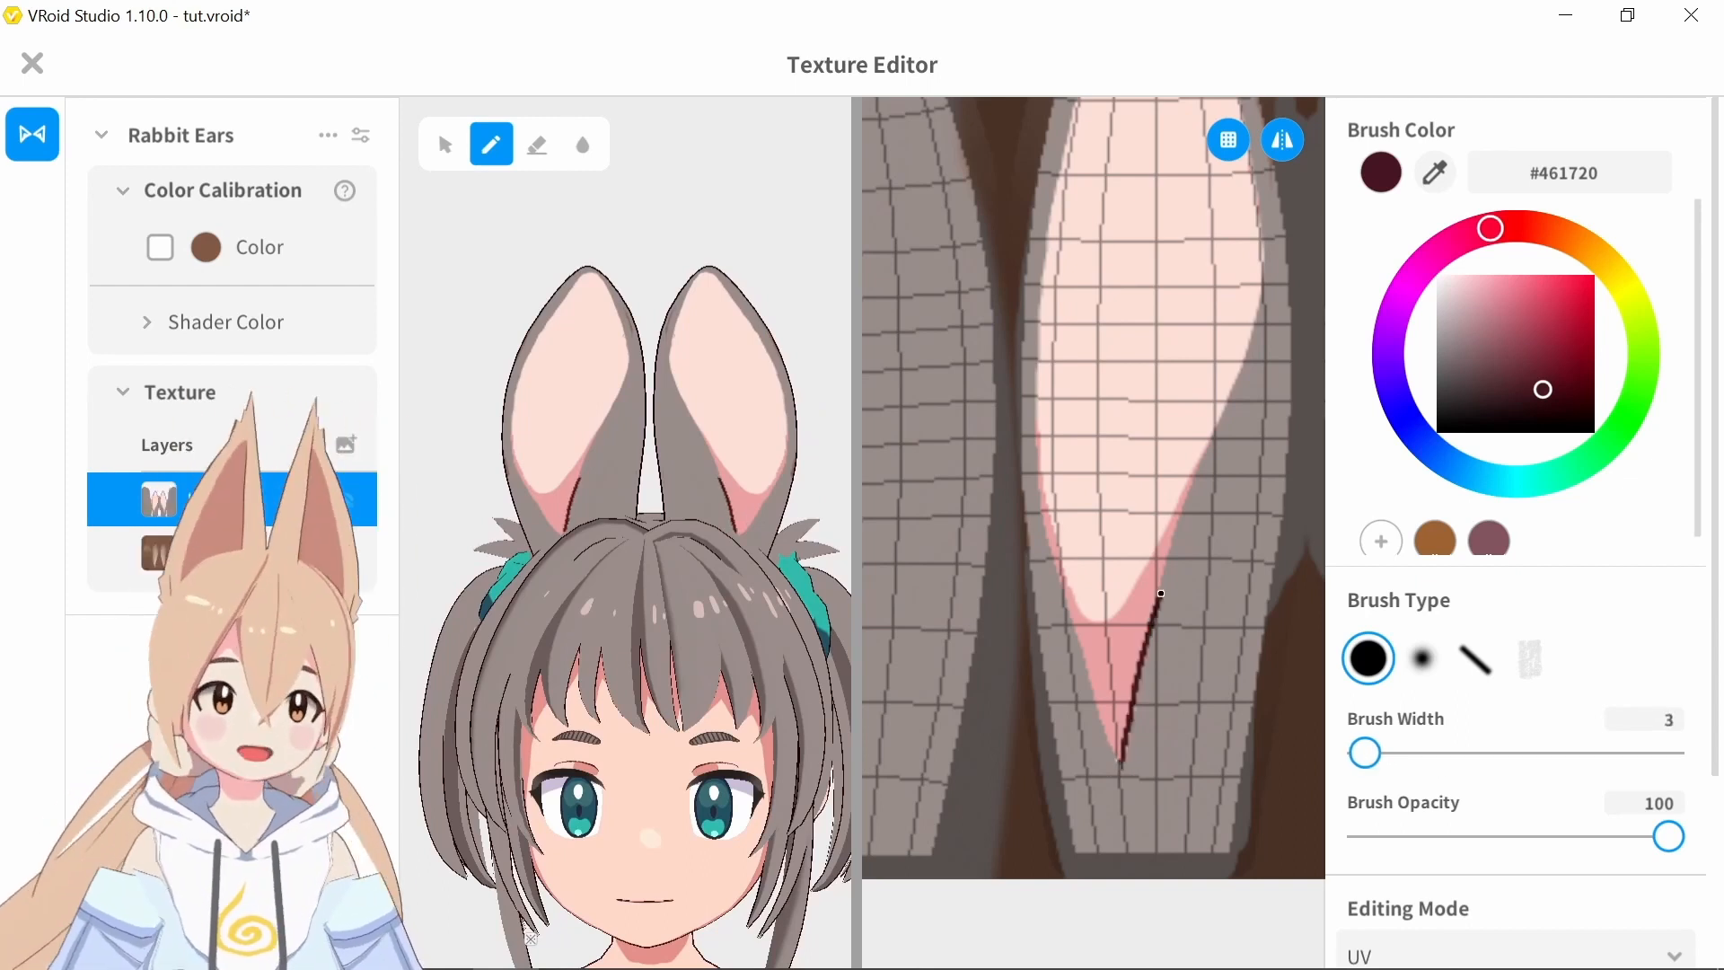
key(ctrl+z)
key(ctrl+z)
drag(1122, 778, 1264, 271)
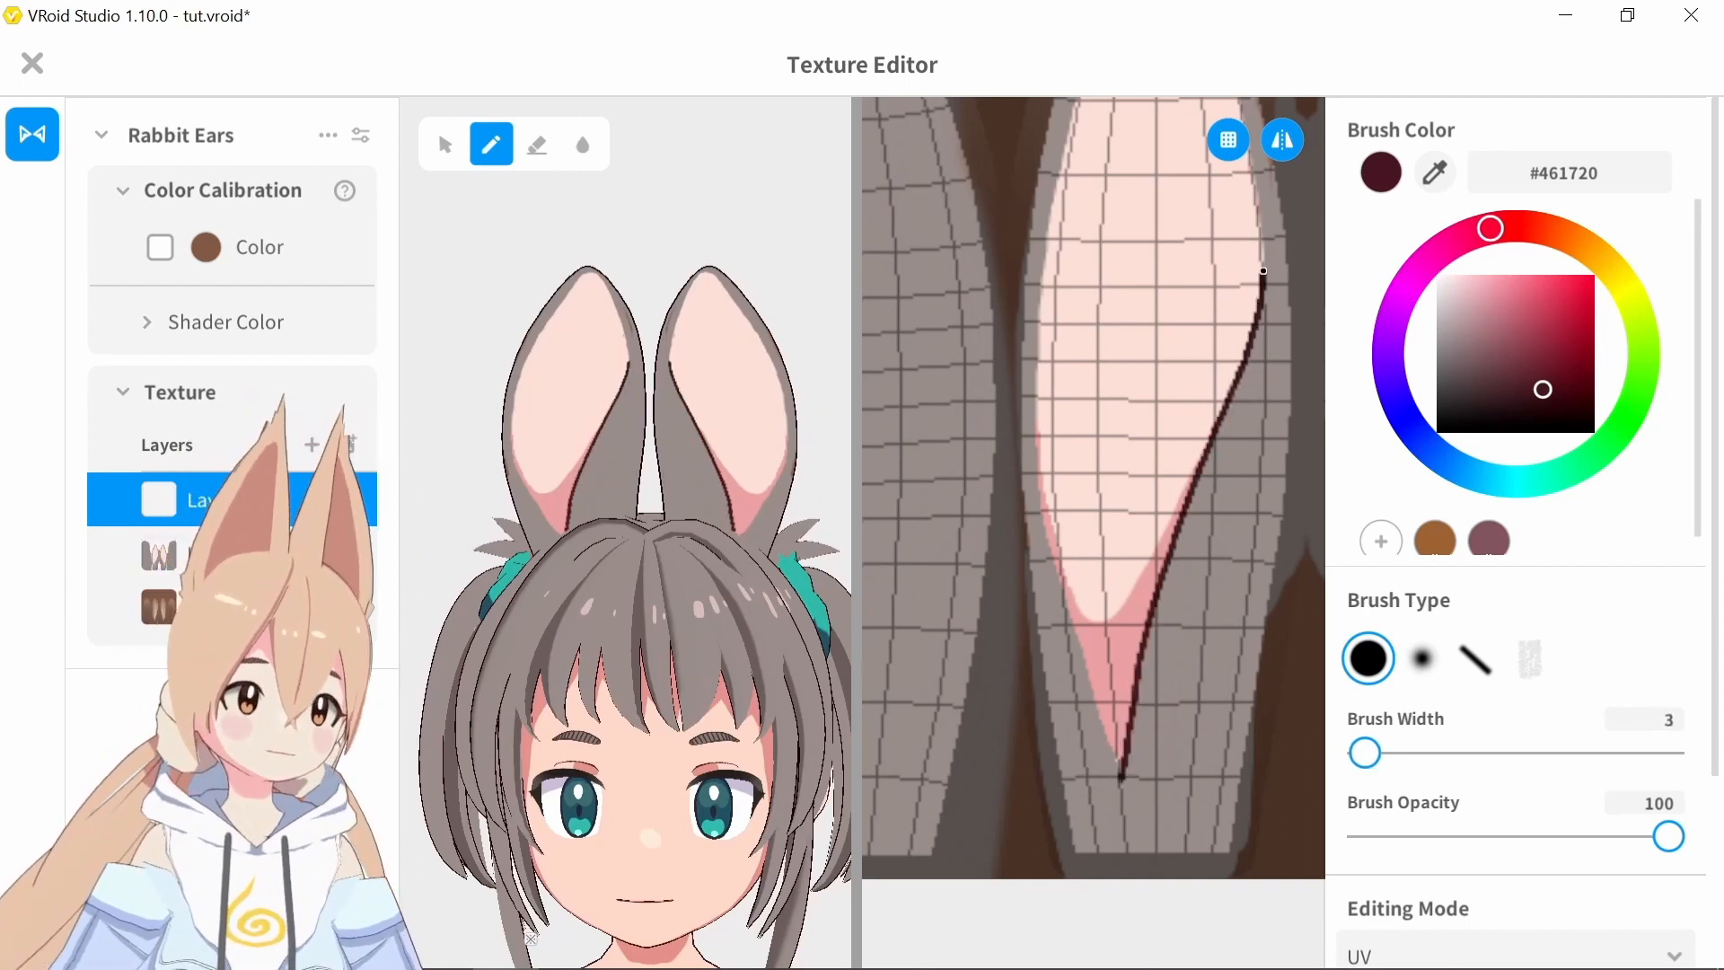
drag(1082, 650, 1036, 366)
Thin out the dark contour along the inner ear's edge with the eraser and check the ears at an angle
click(539, 149)
mouse_move(1037, 462)
mouse_down()
mouse_move(1032, 393)
mouse_move(1075, 631)
mouse_up()
click(492, 145)
click(540, 148)
drag(1042, 365, 1042, 434)
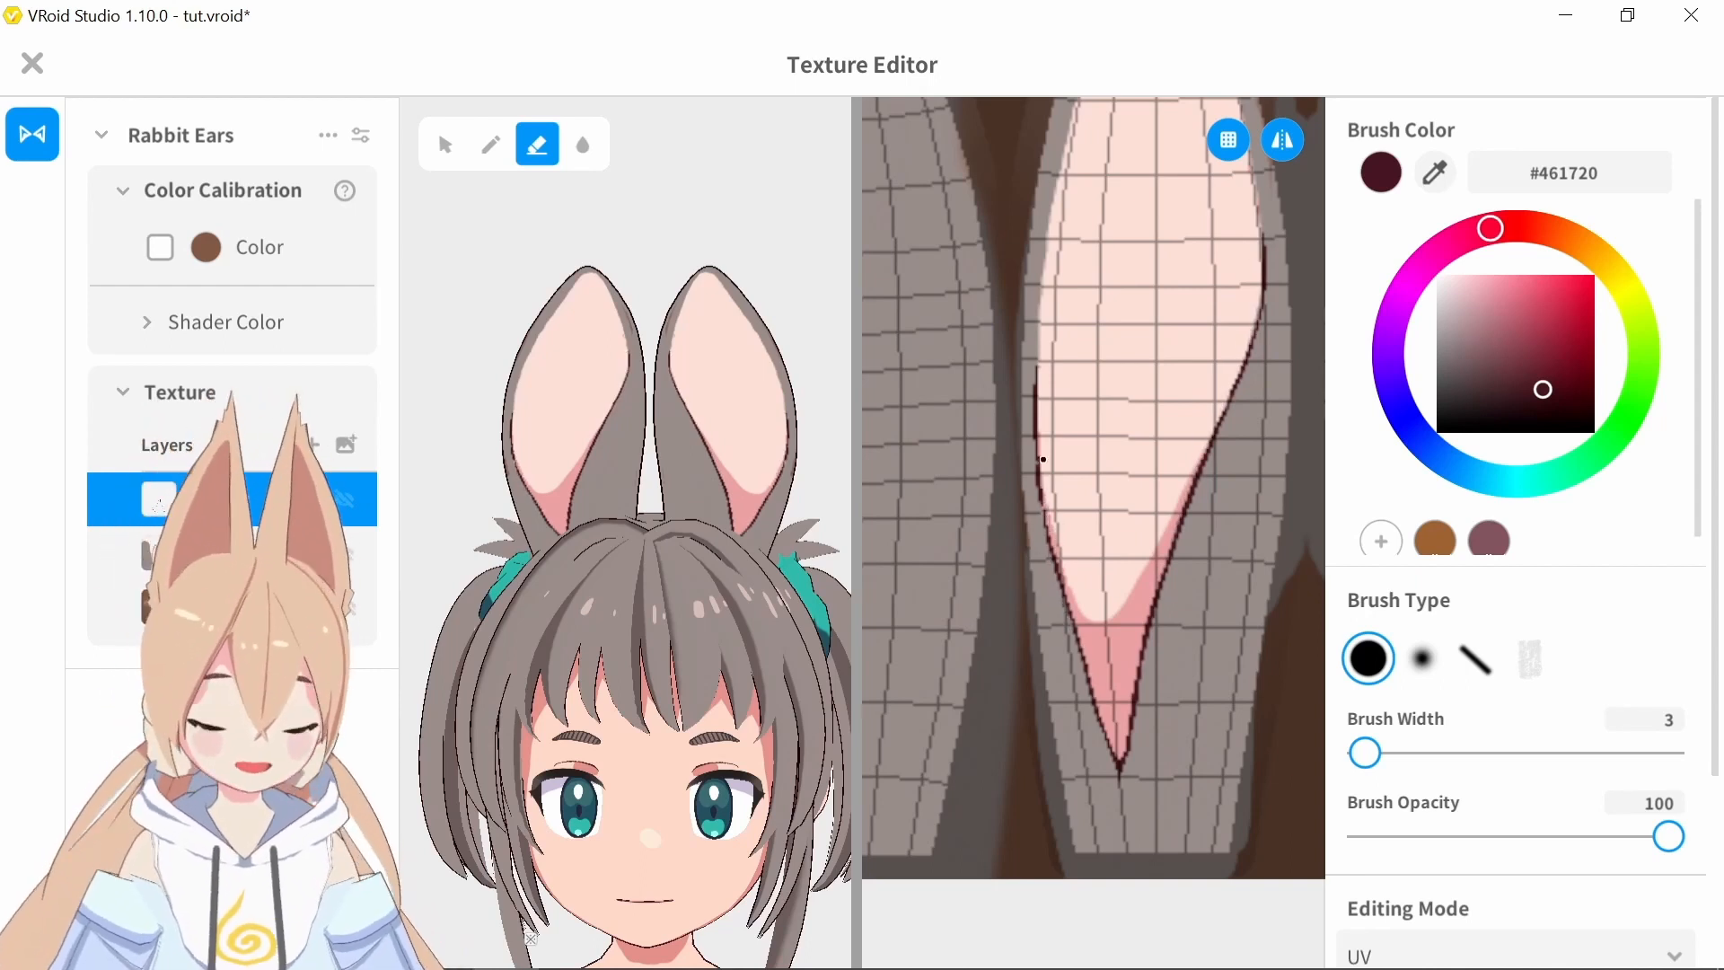
right_drag(688, 240, 731, 230)
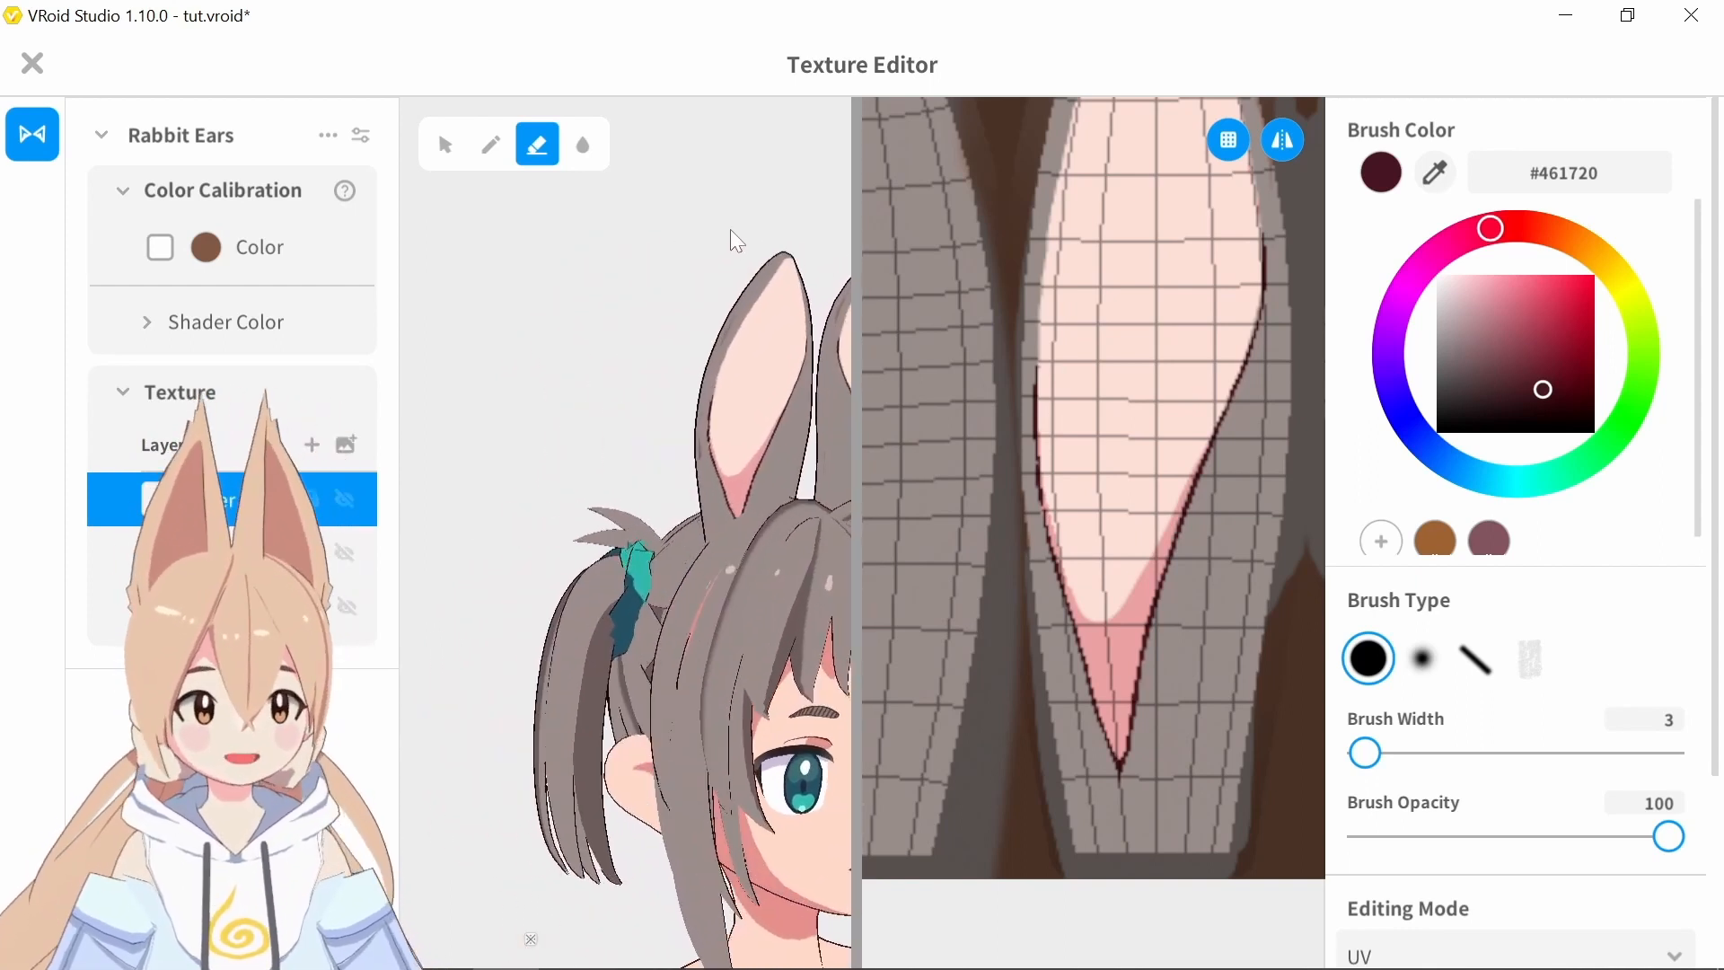
Return to painting on Layer 1 and set the brush to the ear gray #988C8A with a width of 4
middle_drag(913, 633, 1107, 628)
click(1257, 358)
drag(1396, 752, 1421, 753)
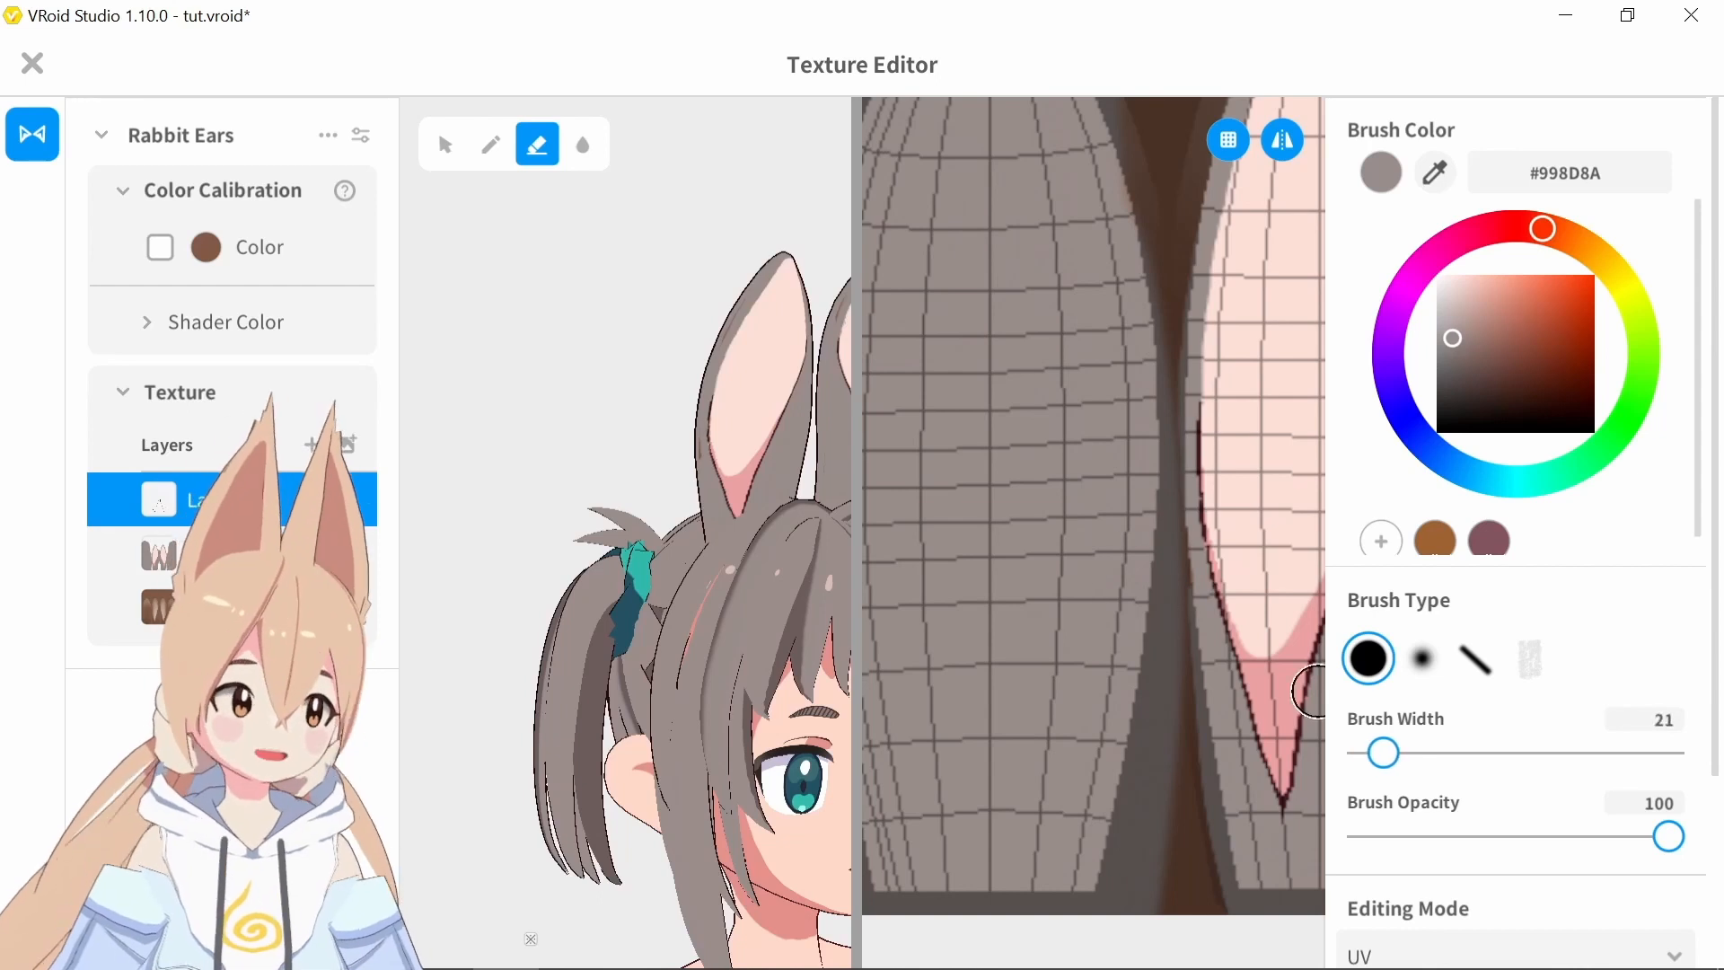
key(ctrl+z)
click(1435, 172)
drag(1185, 517, 1193, 619)
click(491, 144)
key(ctrl+z)
click(1435, 173)
click(1131, 520)
Touch up the gray border along the outer edge of the inner ear shape up to its tip
middle_drag(1221, 407, 1185, 745)
drag(1140, 711, 1170, 498)
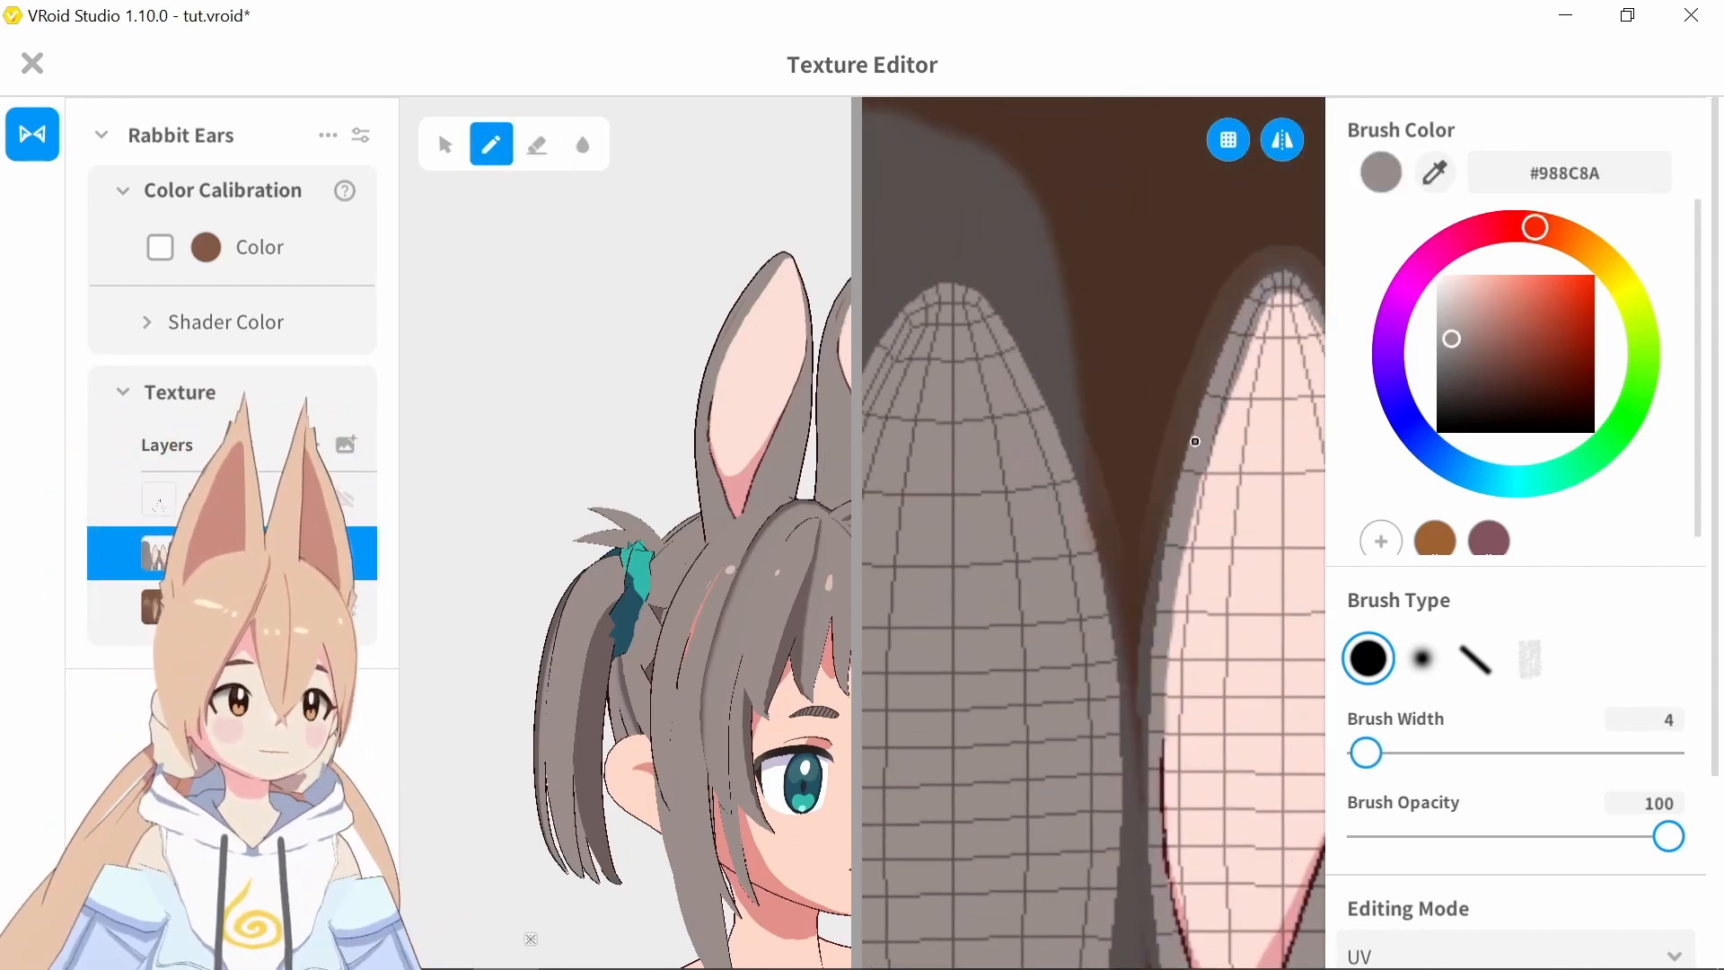
drag(1225, 318, 1156, 528)
right_drag(808, 750, 717, 761)
scroll(754, 691, down, 5)
scroll(774, 671, up, 2)
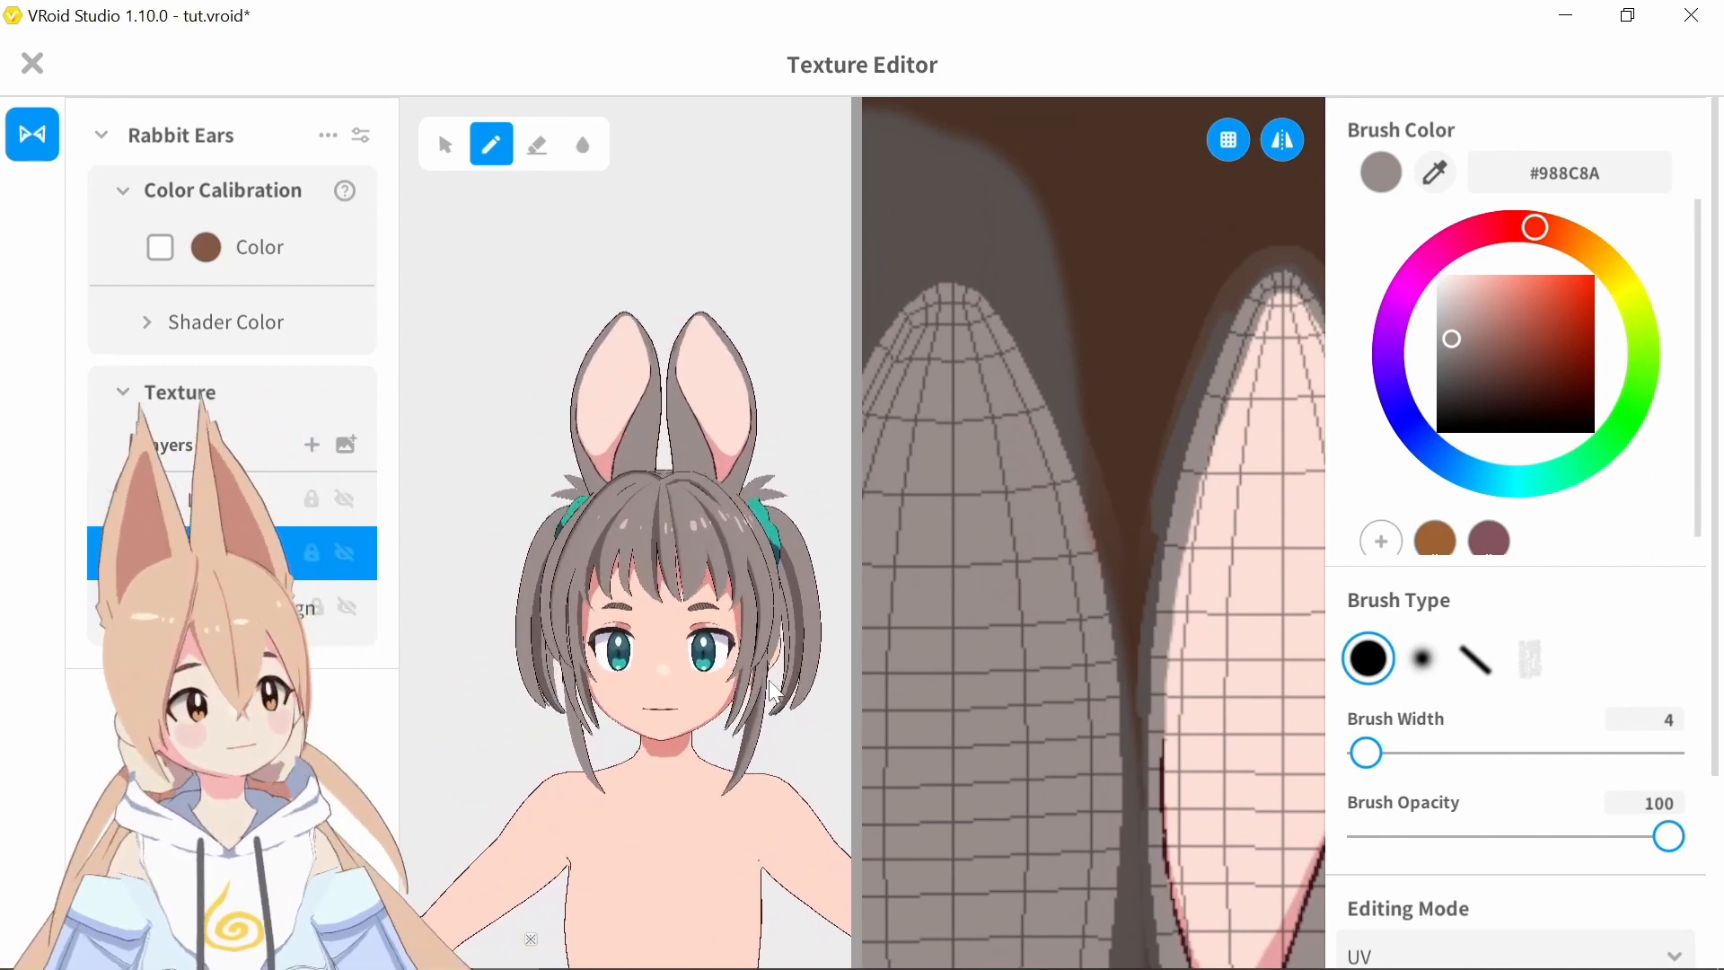
Paint a shadow in the hair's dark shade #6B5C5C across the base and up the side of the inner ear shape
click(1447, 176)
click(600, 556)
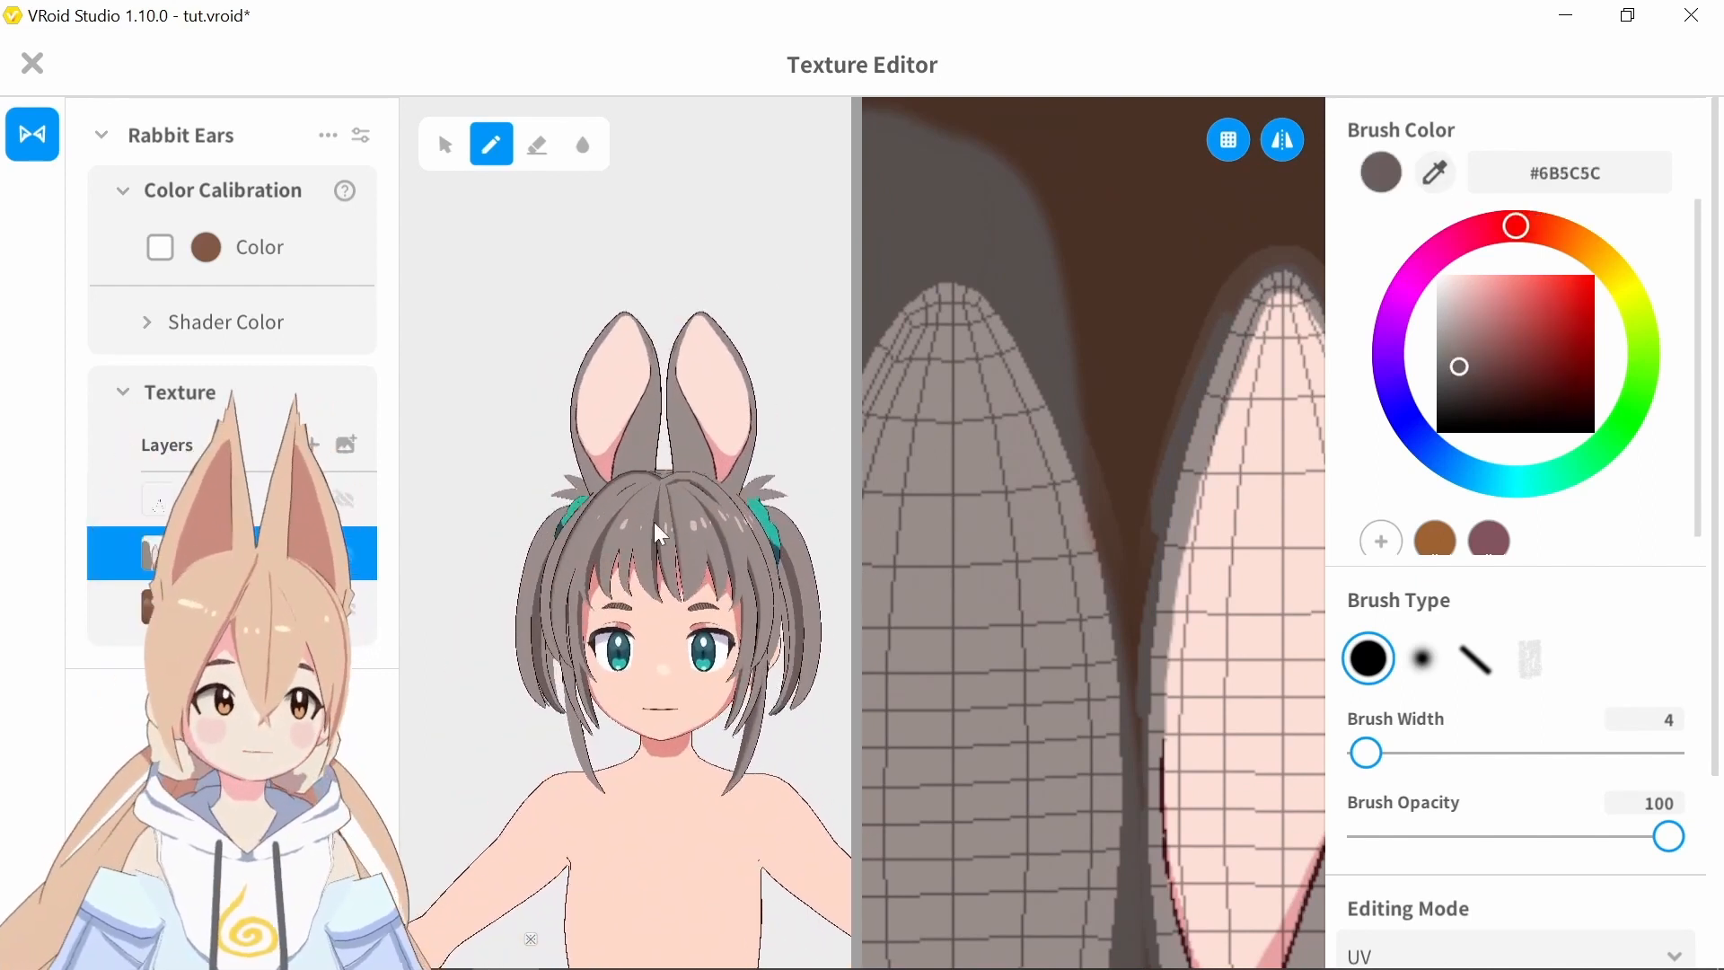
mouse_move(1173, 730)
middle_down()
mouse_move(1175, 491)
mouse_move(1047, 318)
mouse_move(1026, 314)
middle_up()
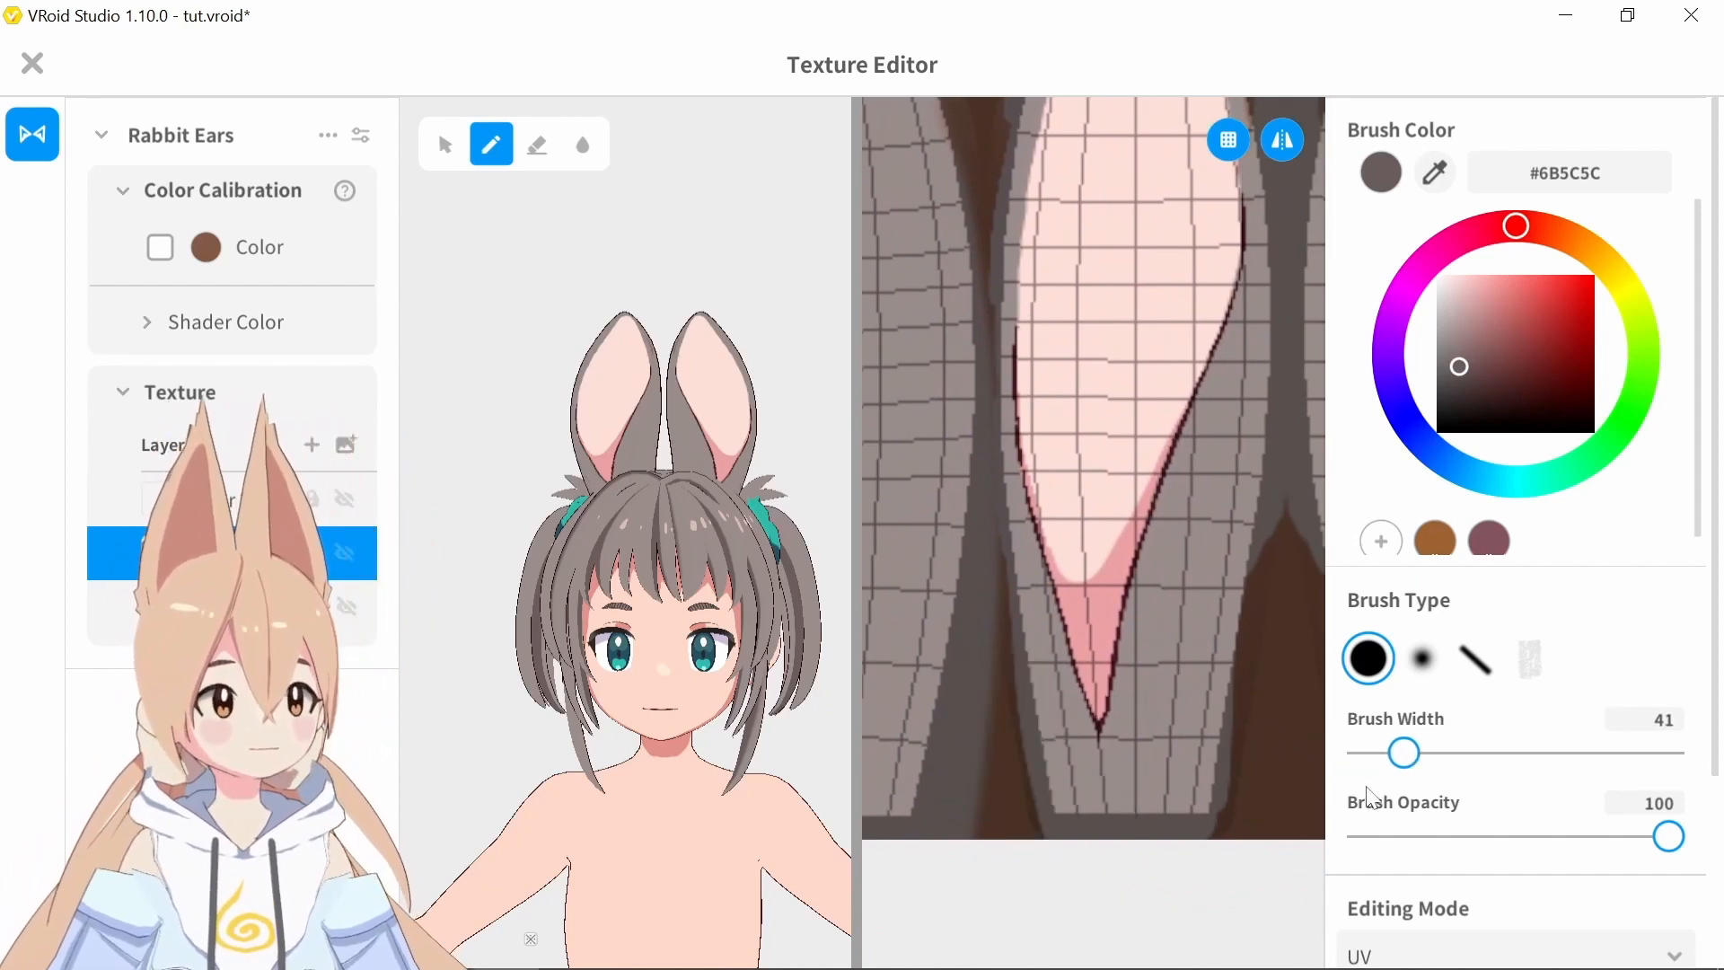
mouse_move(1132, 755)
mouse_down()
mouse_move(1069, 790)
mouse_move(1135, 812)
mouse_move(1216, 770)
mouse_move(1117, 805)
mouse_move(1186, 835)
mouse_up()
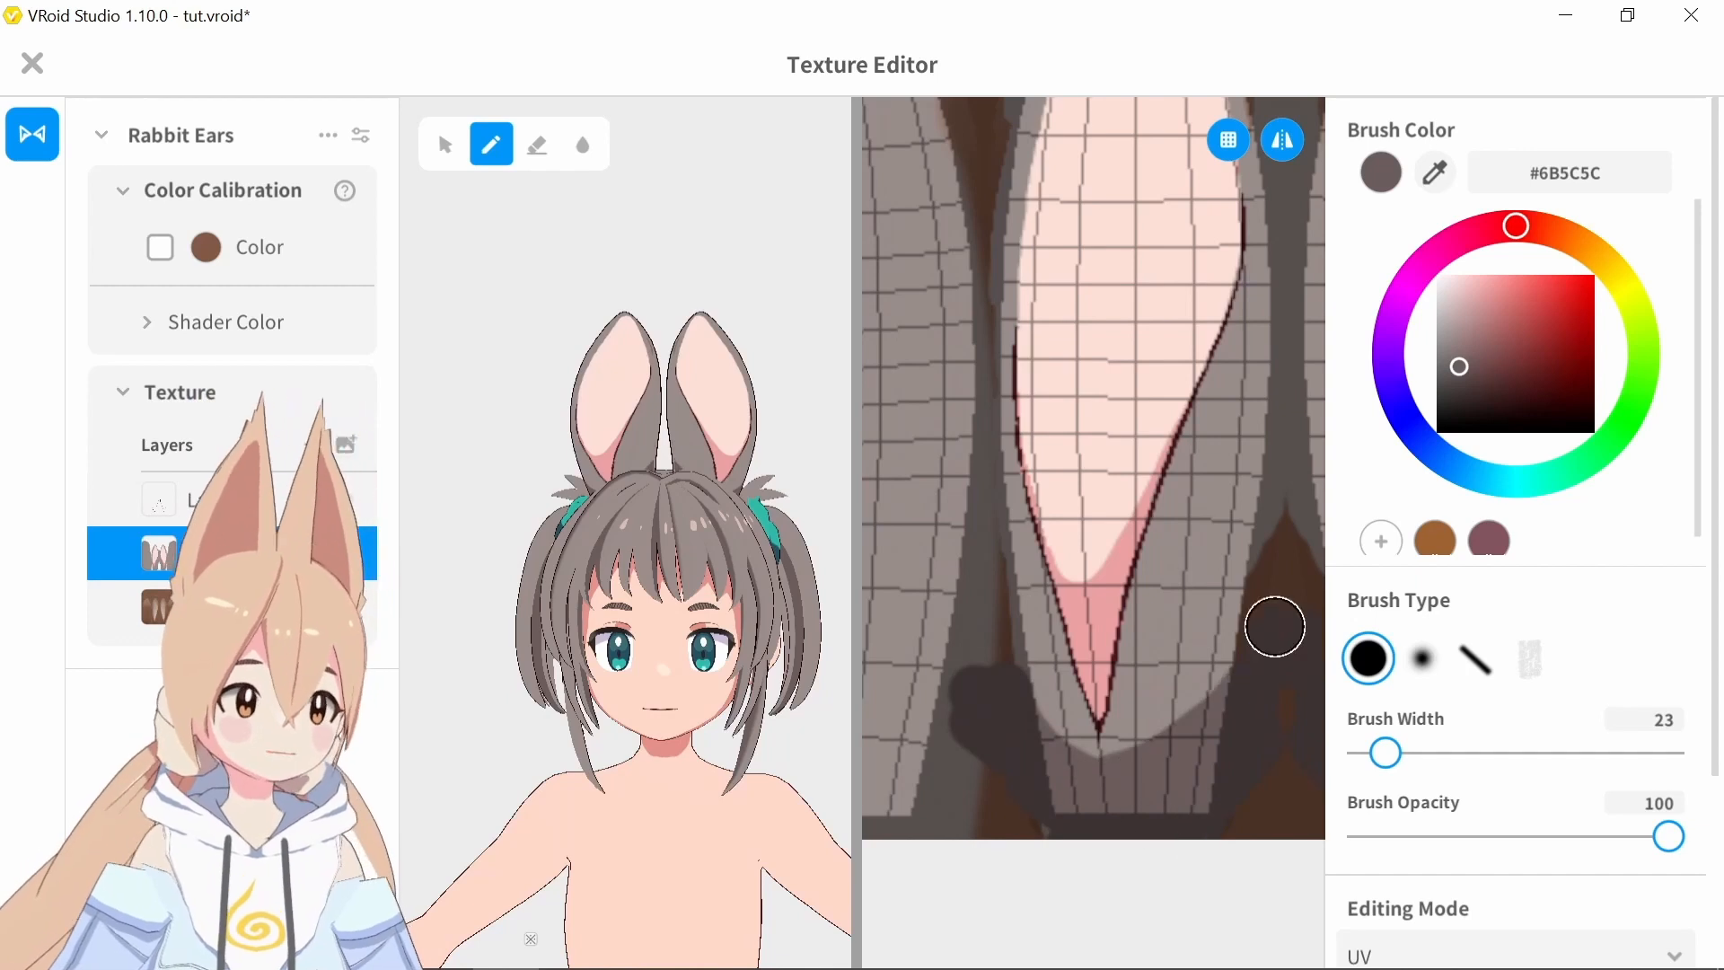
mouse_move(1081, 800)
mouse_down()
mouse_move(1239, 647)
mouse_move(1289, 514)
mouse_up()
drag(1384, 753, 1374, 752)
drag(1286, 431, 1177, 690)
Paint a dark shadow along the lower outer edge of the first ear shape with a brush width of 10
middle_drag(907, 709, 1166, 739)
drag(876, 480, 992, 839)
key(ctrl+z)
drag(1374, 752, 1372, 753)
mouse_move(883, 480)
mouse_down()
mouse_move(881, 308)
mouse_move(1039, 900)
mouse_move(890, 586)
mouse_move(1062, 881)
mouse_up()
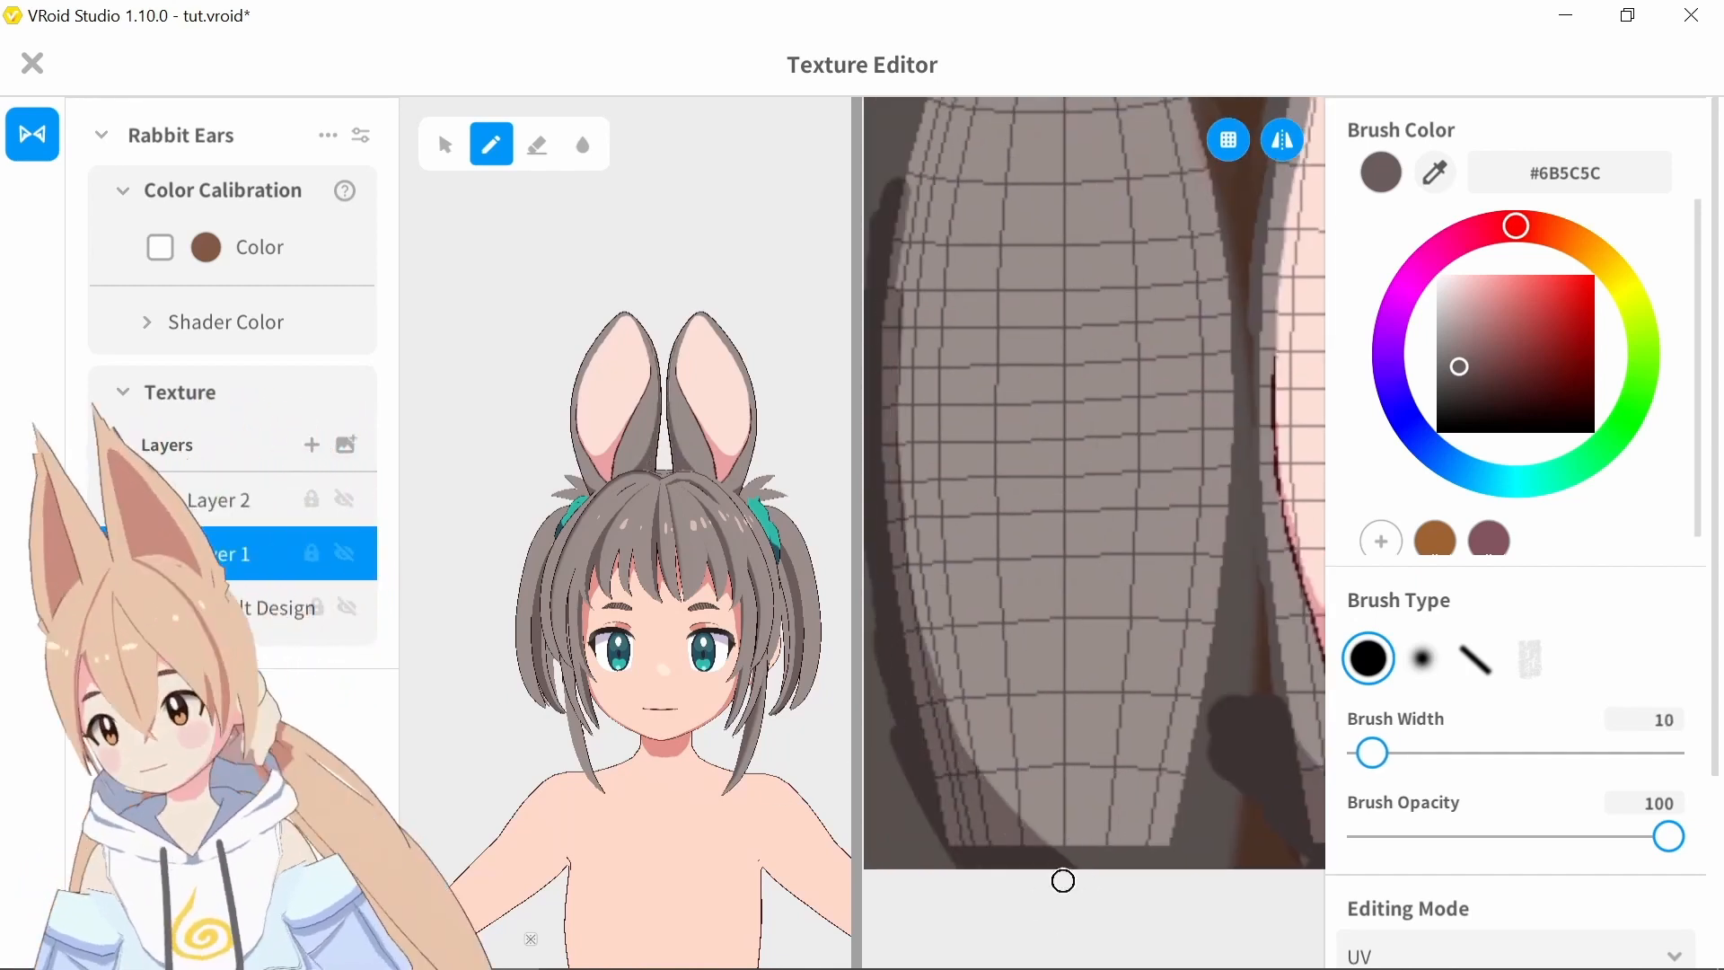
Extend the edge shadow upward on the first ear shape and trim it with gray #998D8A at width 6
mouse_move(757, 575)
right_down()
mouse_move(596, 574)
mouse_move(725, 573)
right_up()
mouse_move(745, 285)
middle_down()
mouse_move(691, 420)
mouse_move(892, 442)
middle_up()
scroll(691, 420, up, 5)
drag(896, 270, 938, 88)
alt+click(963, 267)
middle_drag(932, 166, 924, 297)
key(bracketleft)
key(bracketleft)
key(bracketleft)
key(bracketleft)
drag(930, 212, 890, 633)
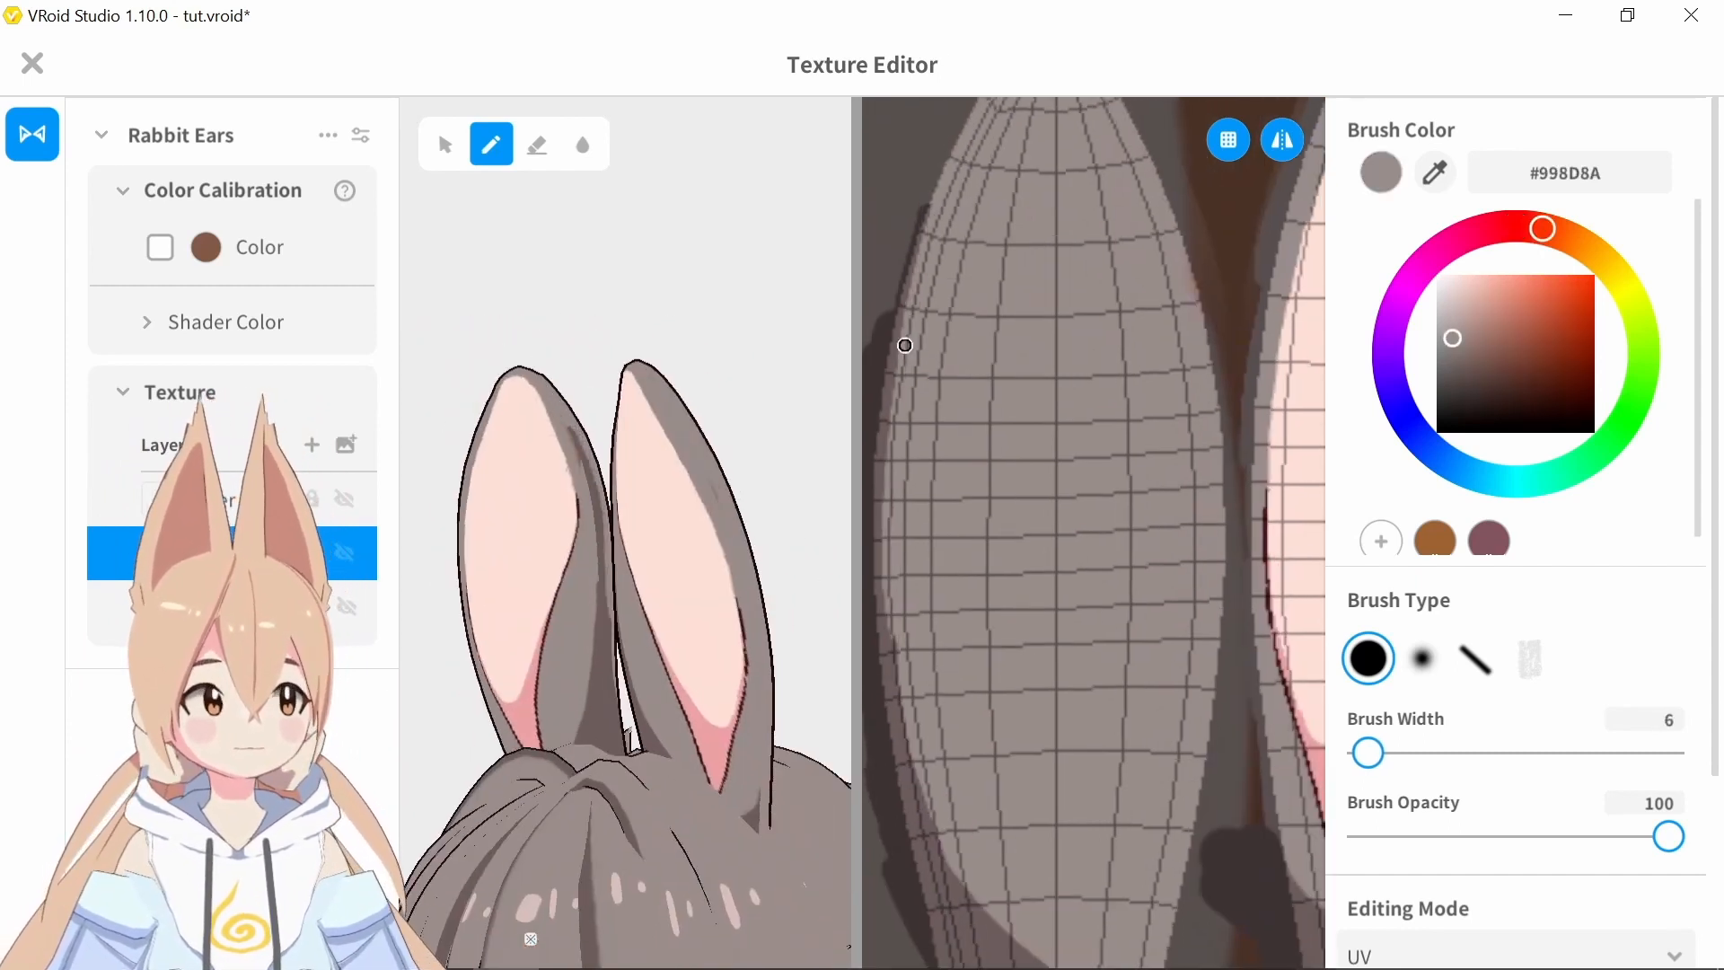
drag(904, 347, 900, 725)
Fill the entire first ear shape with the dark shadow color #6B5C5C using a large brush
click(1434, 170)
click(970, 934)
click(1562, 752)
scroll(1485, 616, down, 1)
scroll(1092, 541, down, 5)
key(bracketleft)
key(bracketleft)
key(bracketleft)
key(bracketleft)
key(bracketleft)
key(bracketleft)
key(bracketleft)
key(bracketleft)
key(bracketleft)
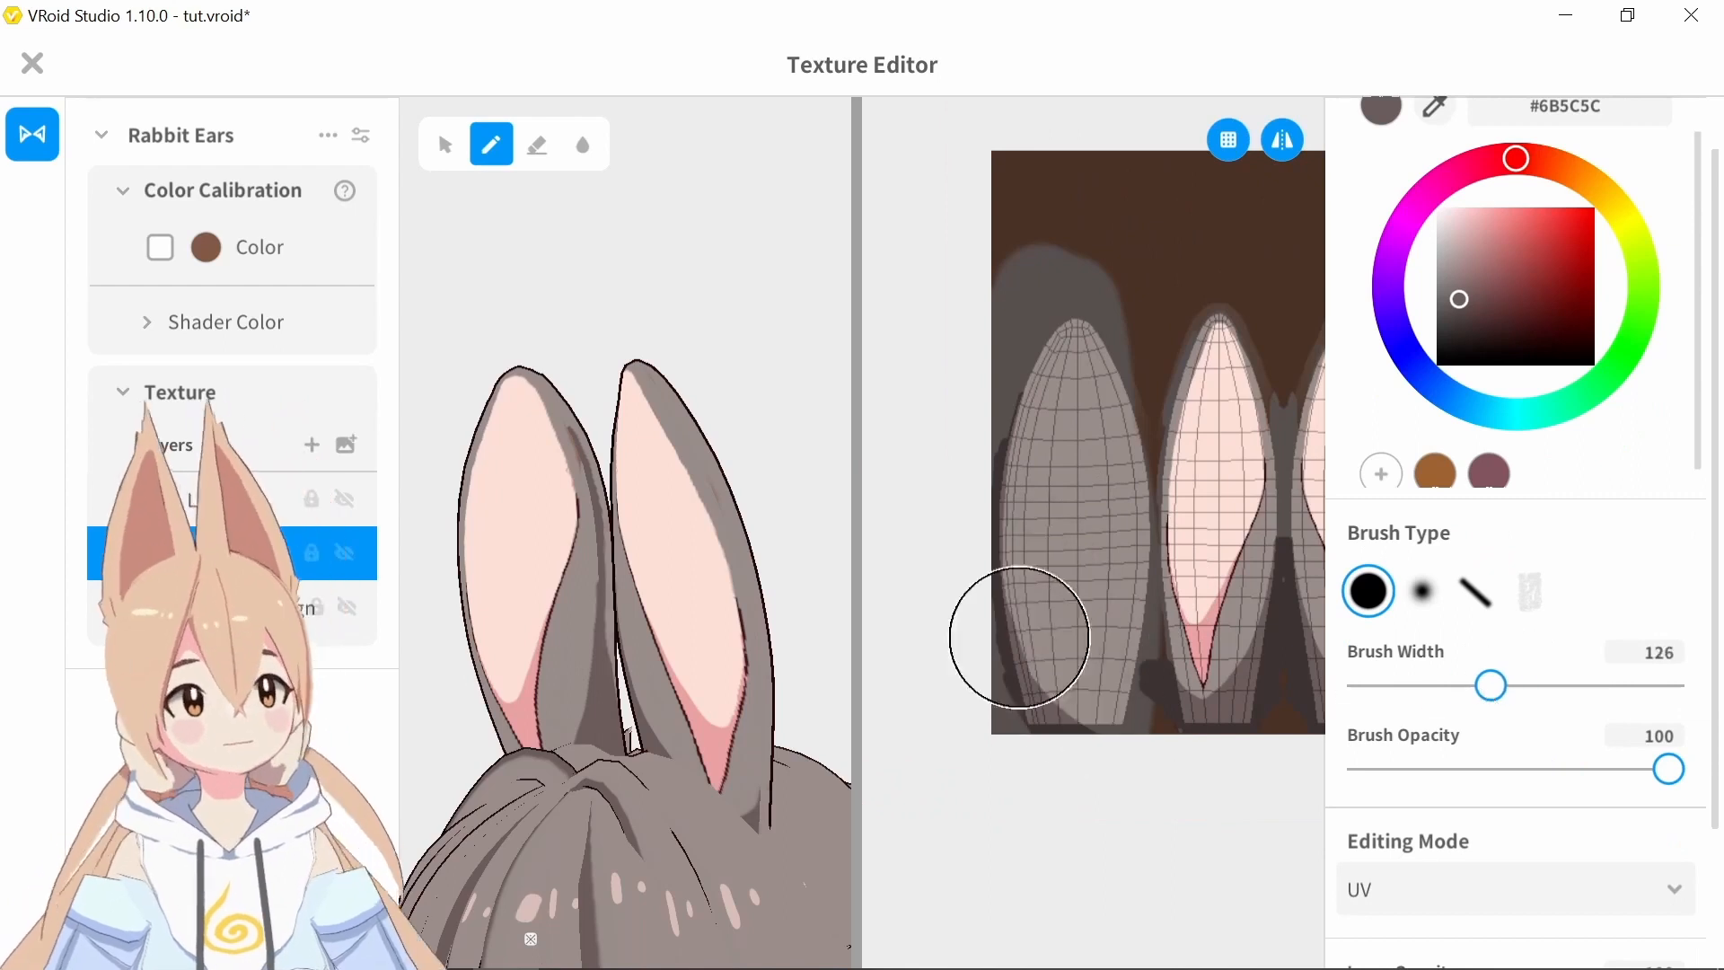
key(bracketleft)
key(bracketleft)
right_drag(557, 503, 665, 489)
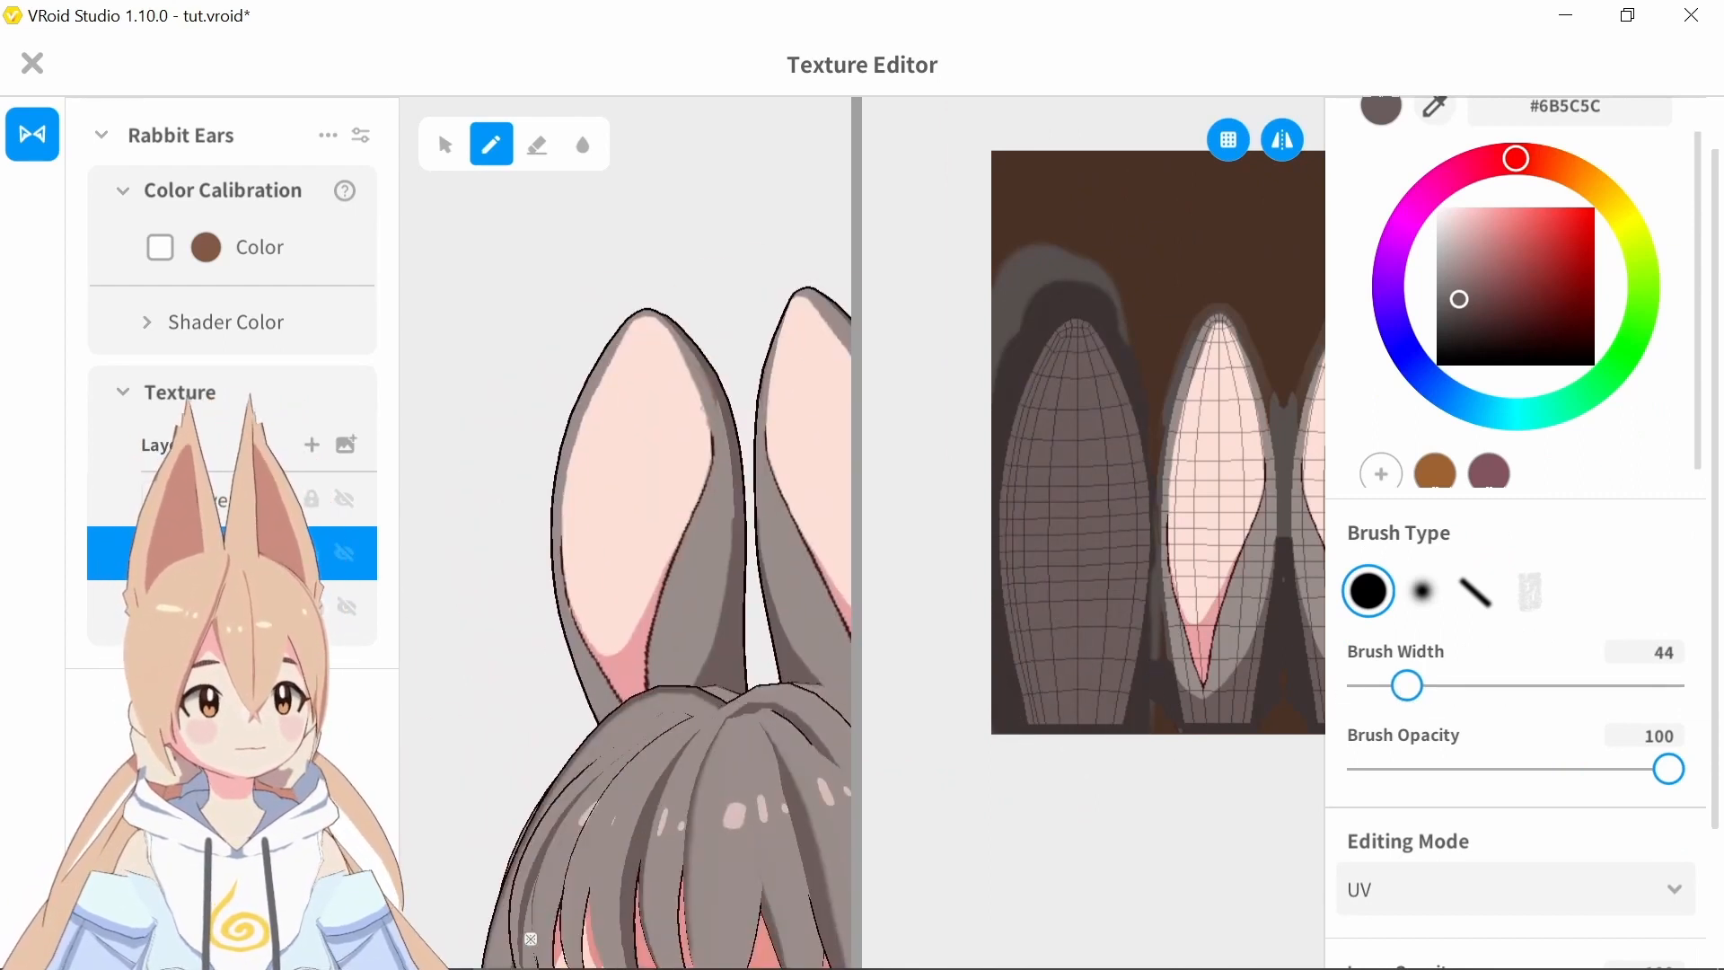
Paint the center of the first ear shape in hair gray #9B8E8B at width 57, leaving a dark border around it
scroll(647, 449, down, 5)
right_drag(503, 395, 764, 370)
alt+click(1247, 640)
key(bracketright)
key(bracketright)
mouse_move(1066, 732)
mouse_down()
mouse_move(1081, 743)
mouse_move(1046, 702)
mouse_up()
right_drag(530, 692, 790, 745)
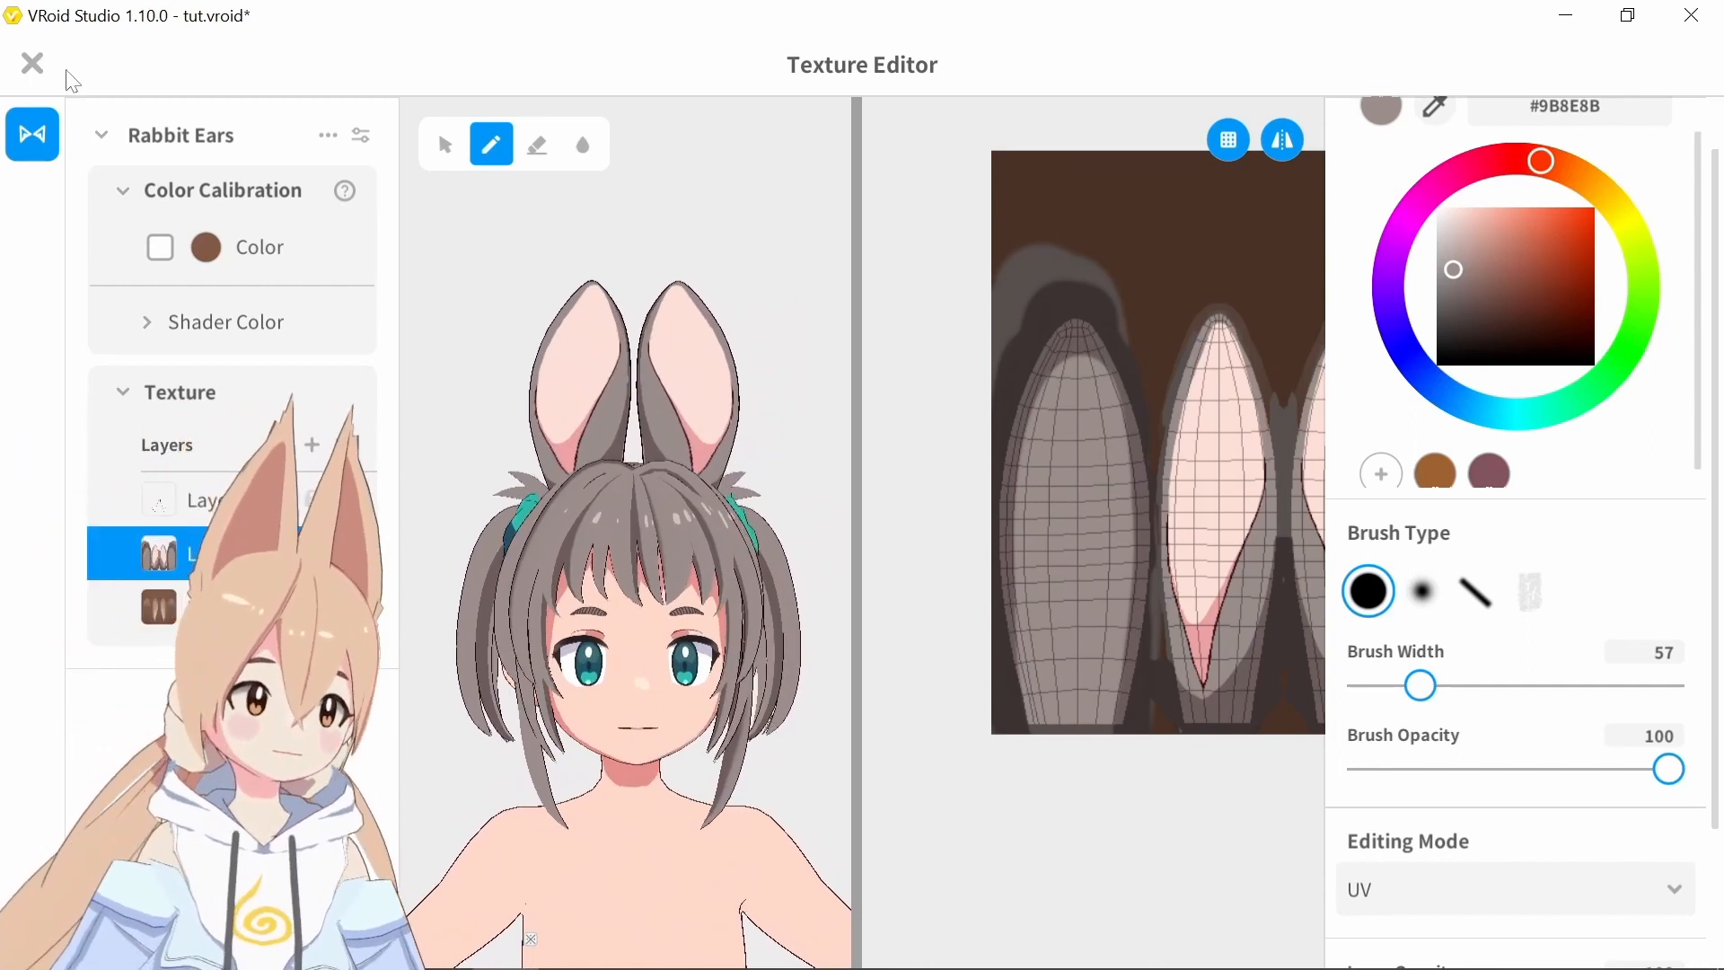
Close the texture editor and return to the rabbit ears' parameters
click(33, 63)
click(38, 63)
click(1166, 614)
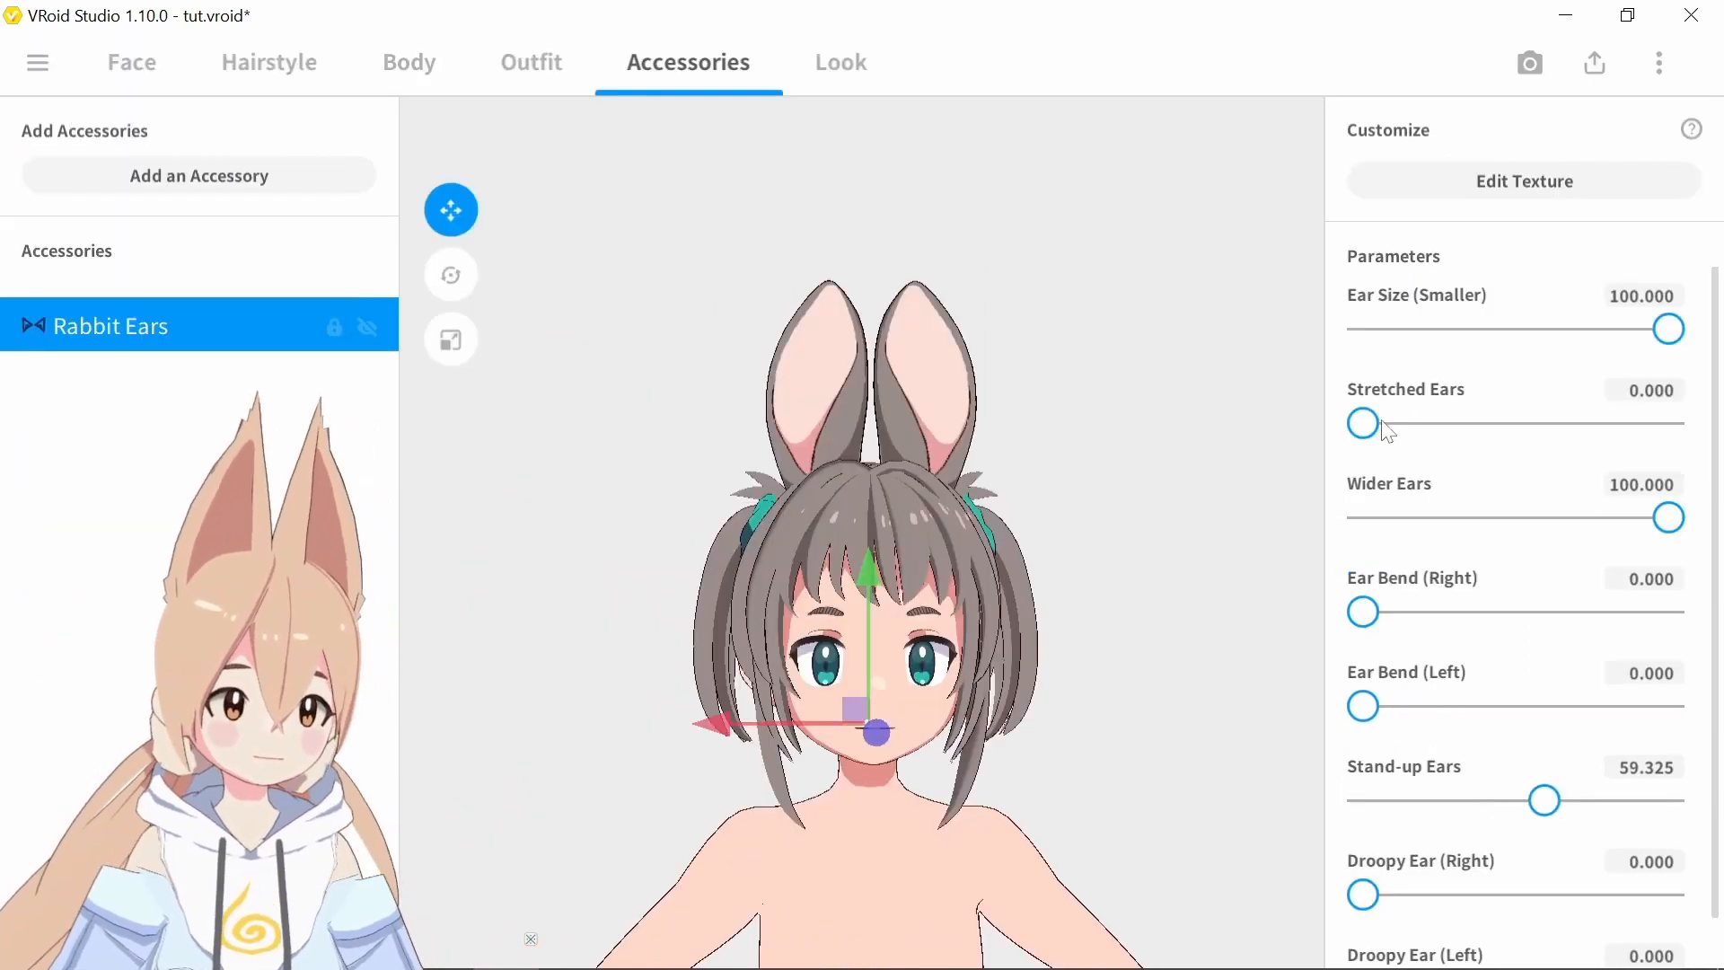
Try out the rabbit ears' Stretched Ears and Wider Ears settings, ending at 0 and 100
drag(1387, 429, 1351, 424)
mouse_move(1668, 518)
mouse_down()
mouse_move(1364, 519)
mouse_move(1686, 519)
mouse_up()
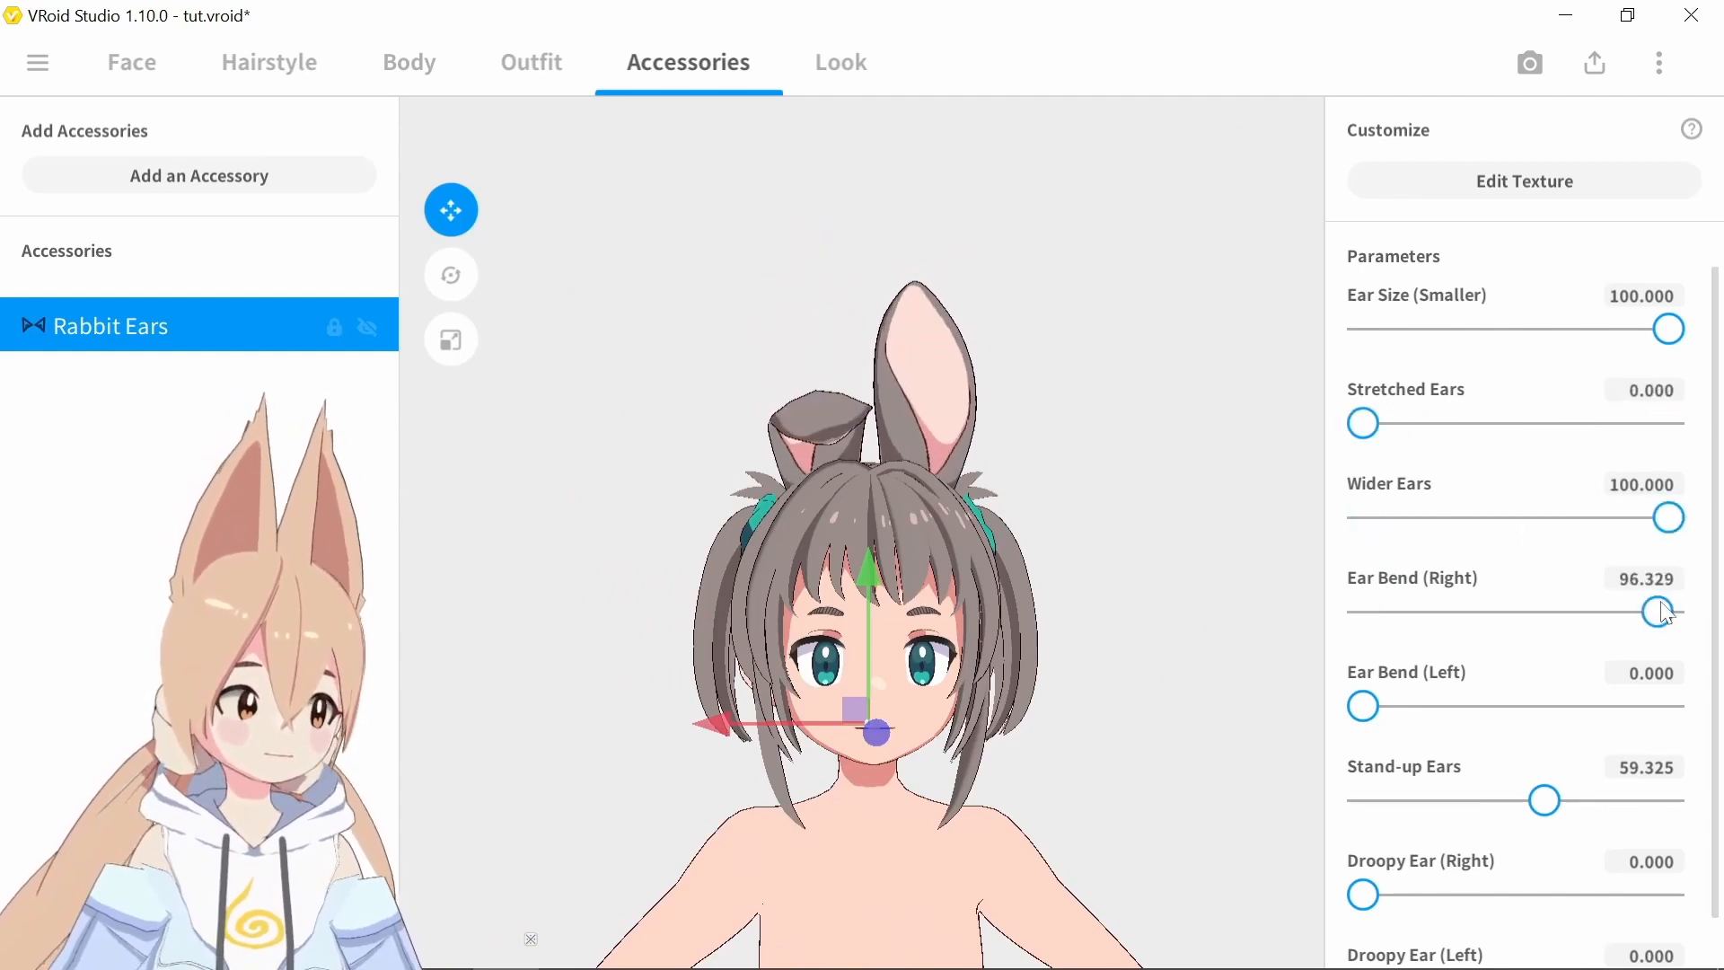